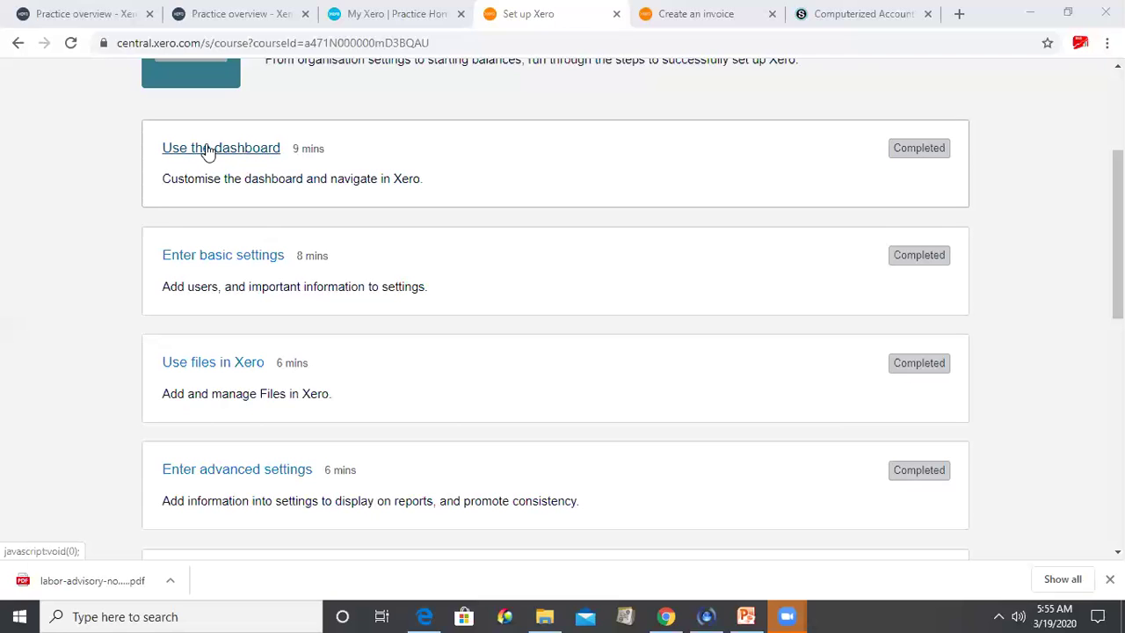
# - Scroll to the top of the Set up Xero course page and select the 'Use the dashboard' lesson
pyautogui.click(245, 229)
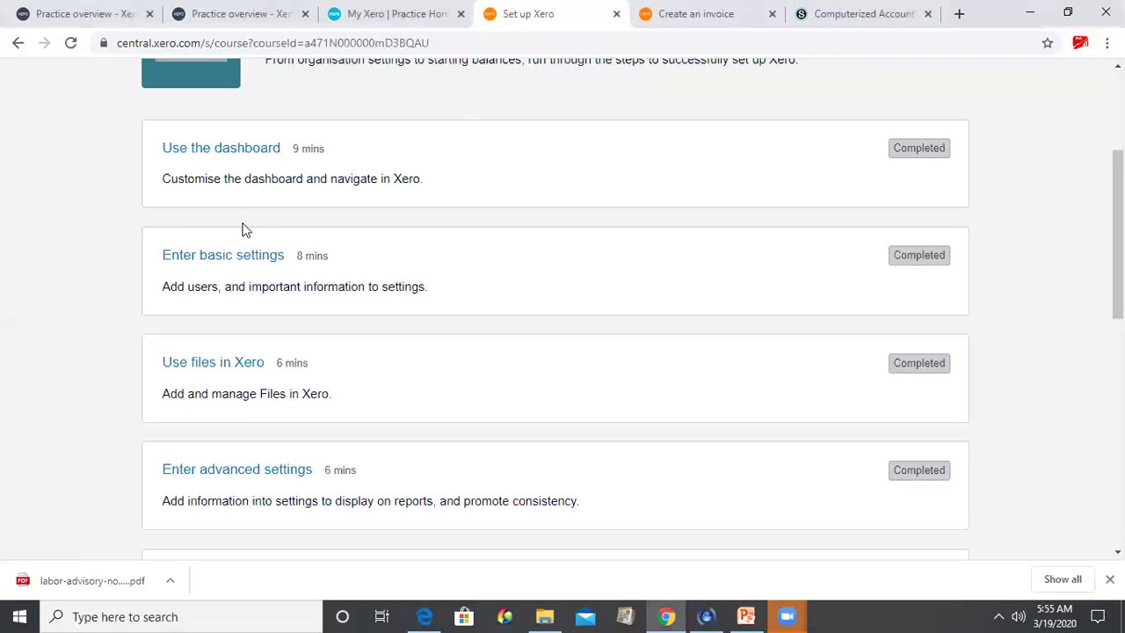
pyautogui.scroll(1, 245, 229)
pyautogui.scroll(1, 245, 230)
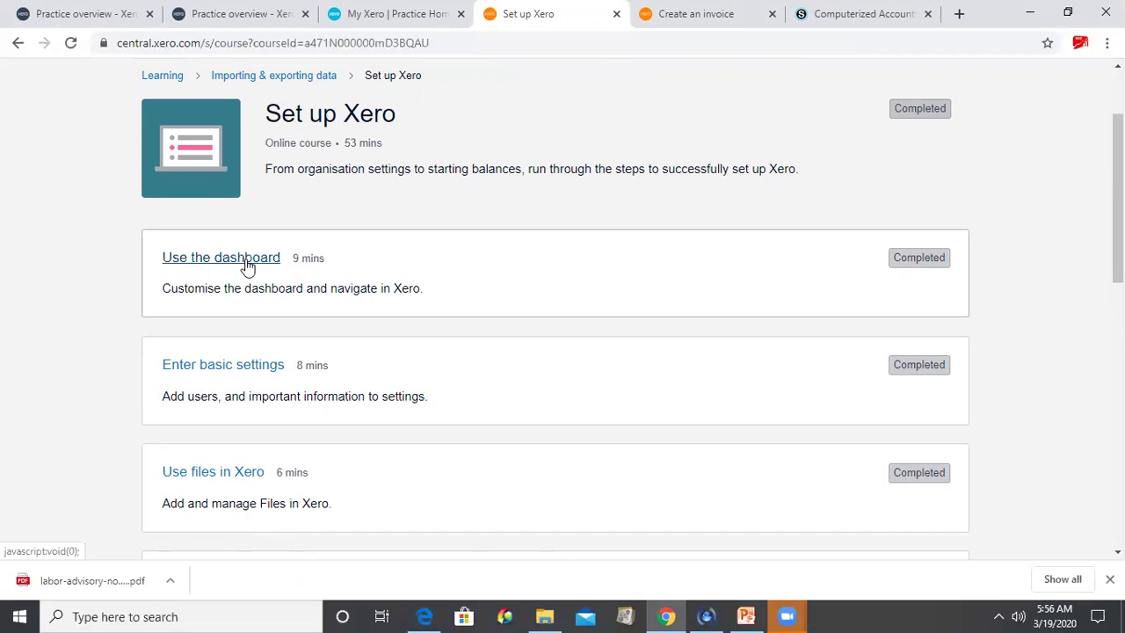
pyautogui.click(247, 267)
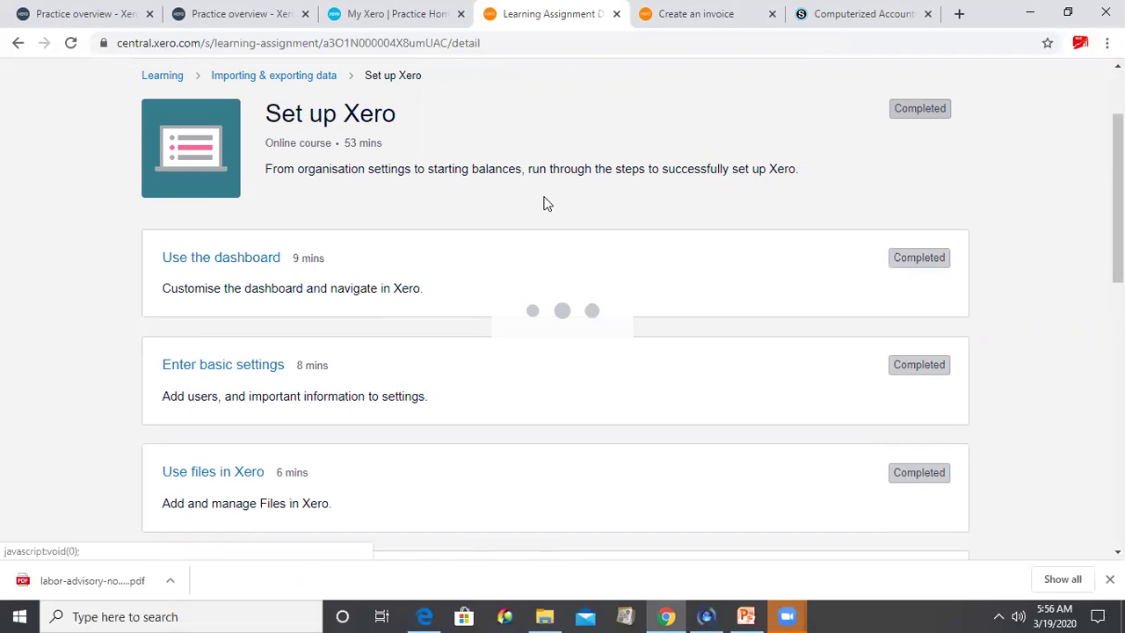
# - Launch the 'Use the dashboard' lesson content in its own tab
pyautogui.click(318, 261)
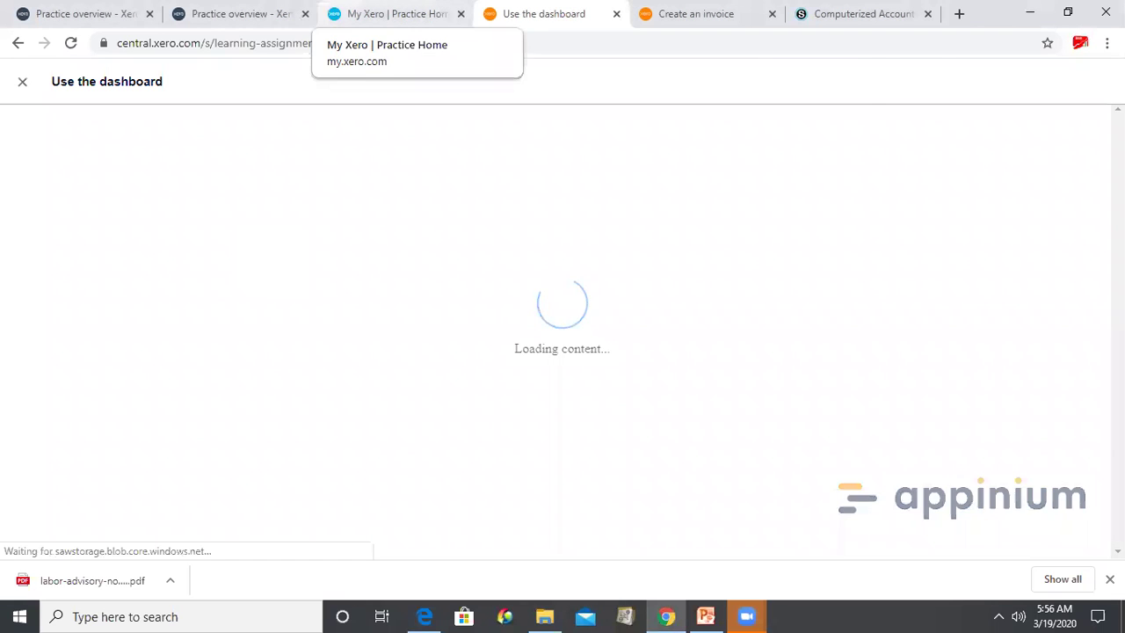
# - From the My Xero Practice client list, start adding a new organisation
pyautogui.click(386, 13)
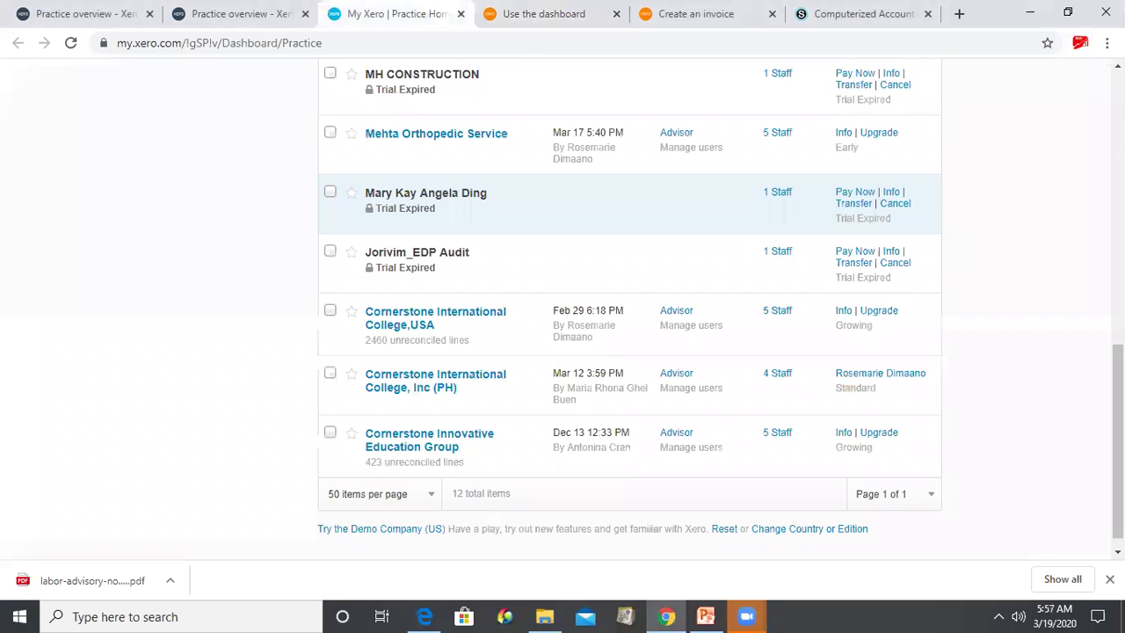
pyautogui.scroll(4, 630, 307)
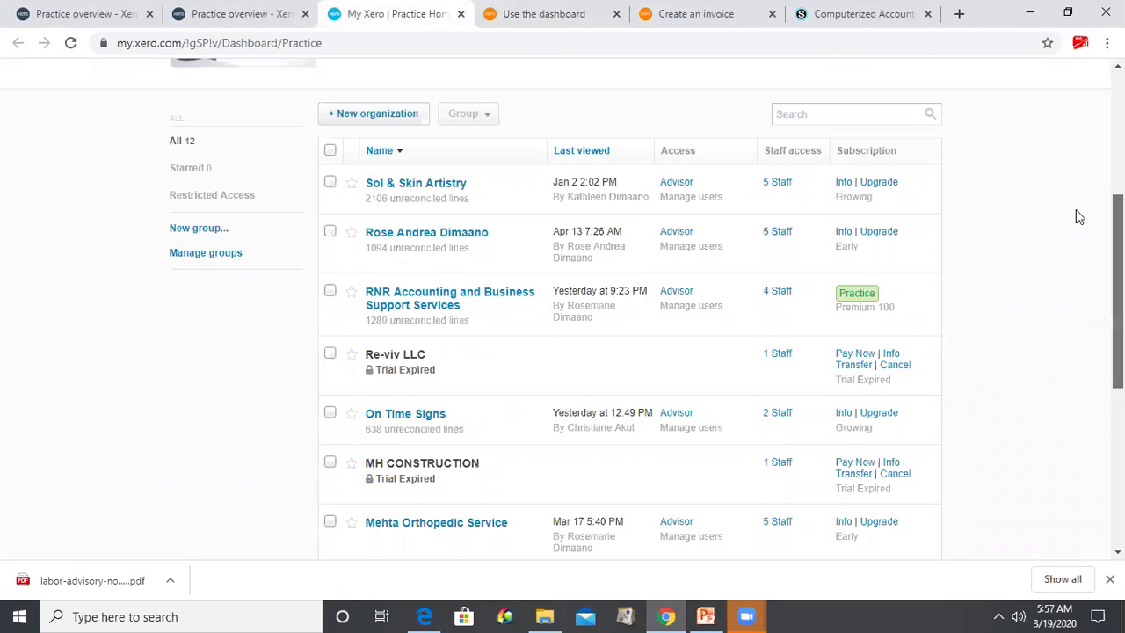
pyautogui.scroll(1, 442, 281)
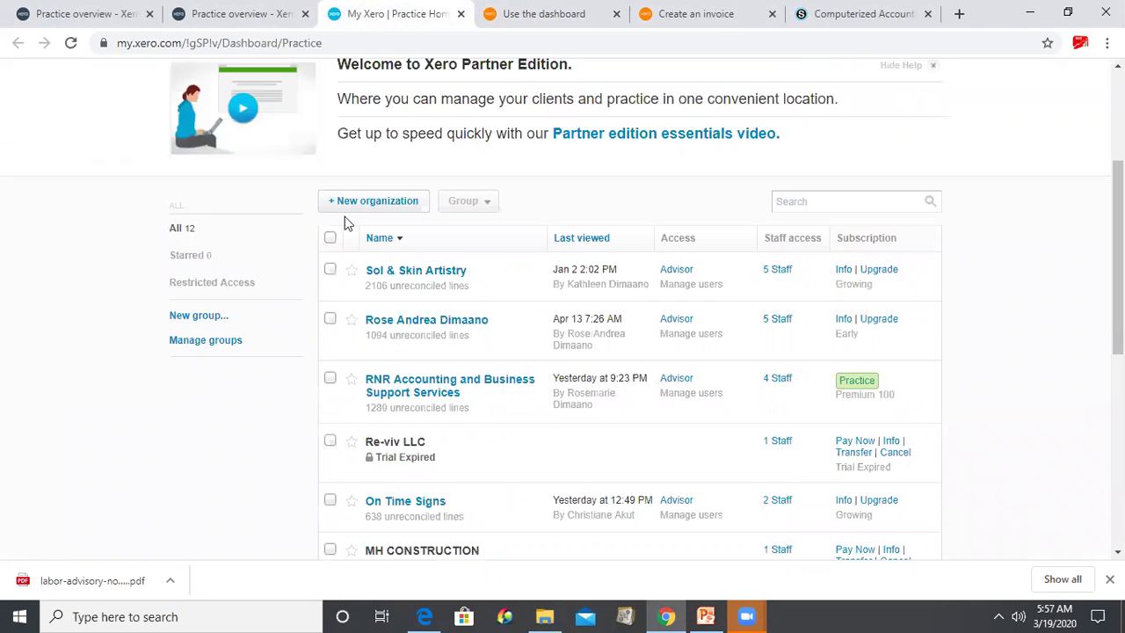
pyautogui.click(376, 204)
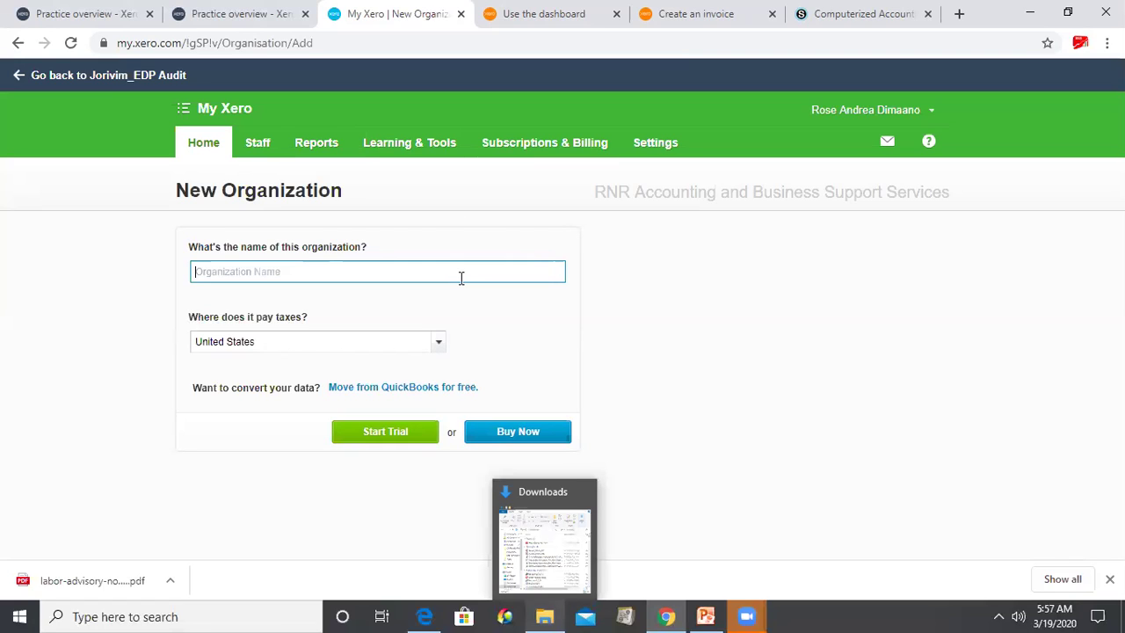
# - Start a trial for 'Comp Audit, Inc.' with Philippines as the tax country
pyautogui.write('Comp Audit, Inc')
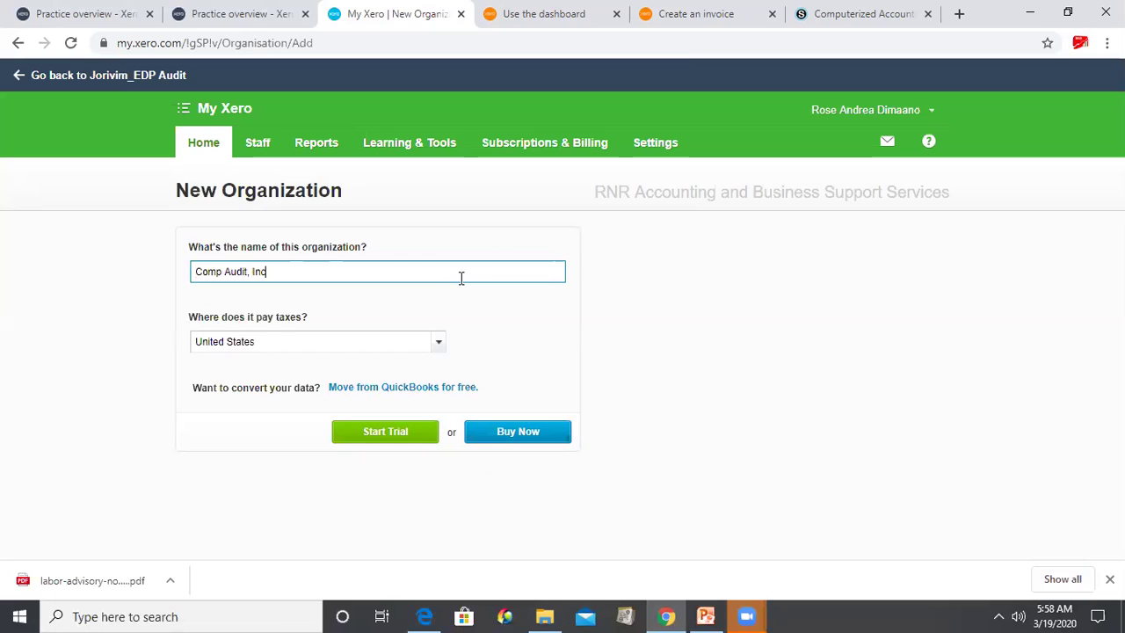
pyautogui.write('.')
pyautogui.click(403, 349)
pyautogui.write('P')
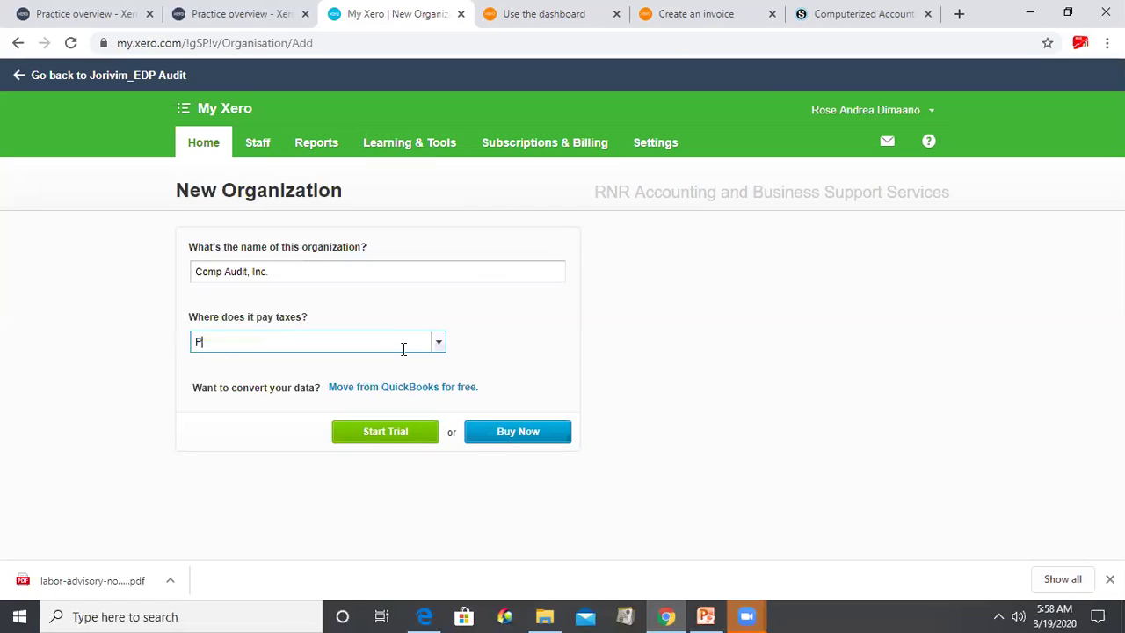
pyautogui.write('hili')
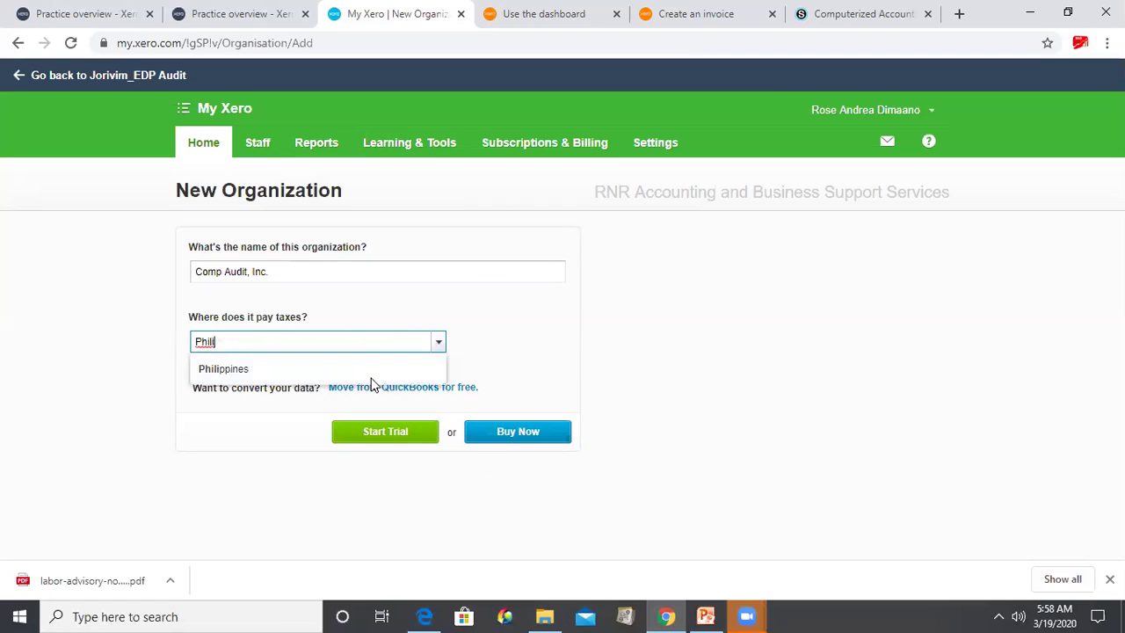
pyautogui.click(373, 370)
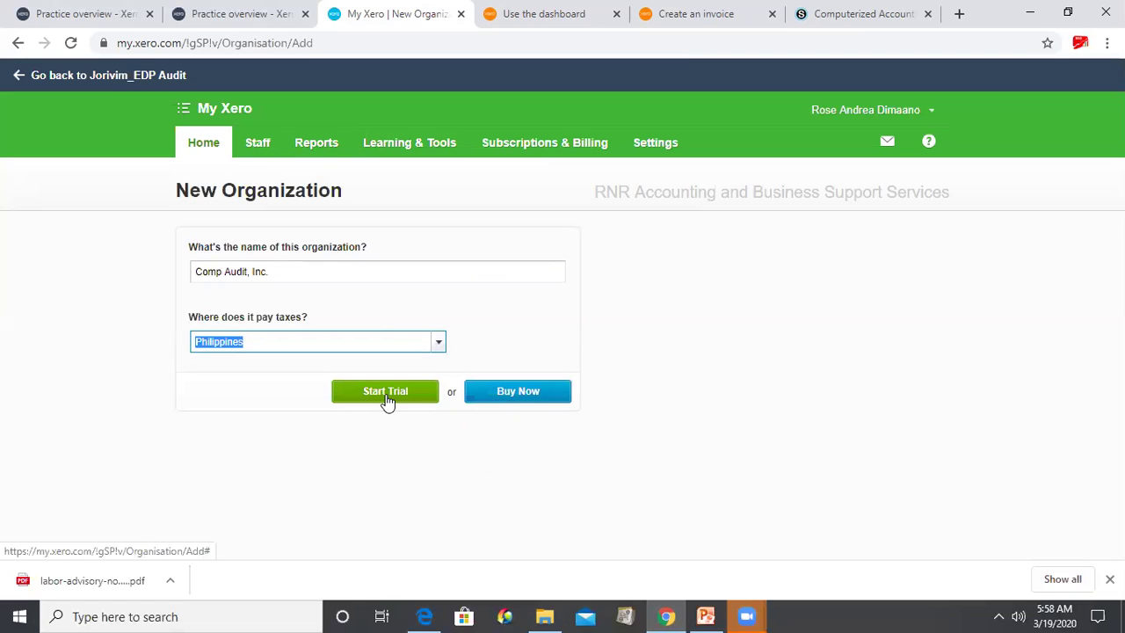
pyautogui.click(388, 404)
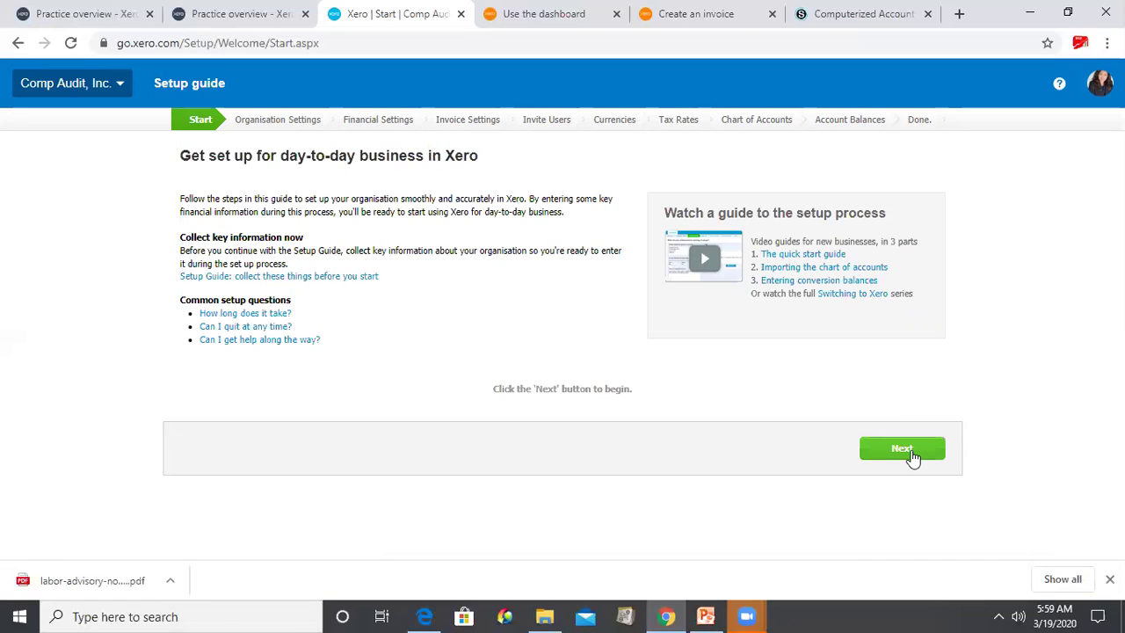
# - Begin the setup guide's first step, briefly checking the lesson tab before returning
pyautogui.click(913, 455)
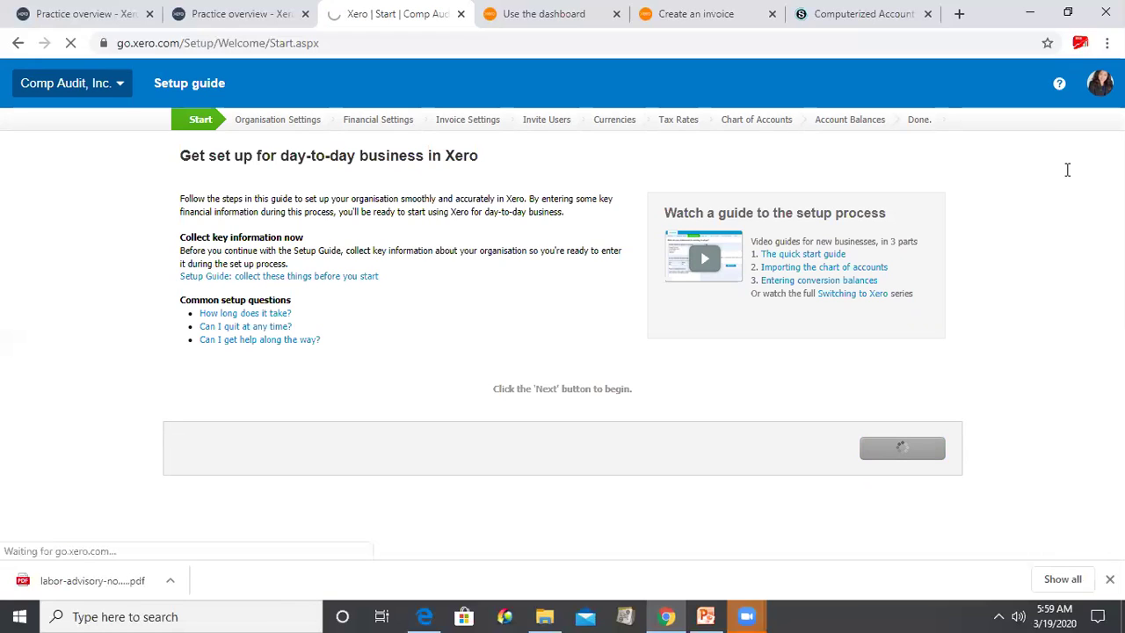
pyautogui.hotkey('ctrl', 'Tab')
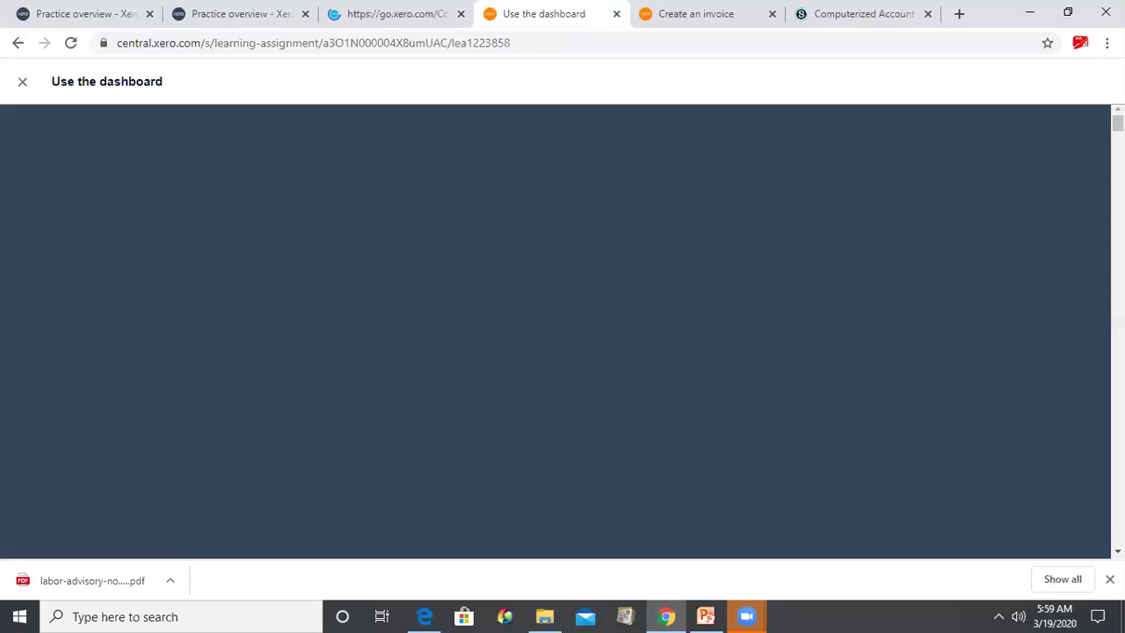
pyautogui.hotkey('ctrl', 'shift', 'Tab')
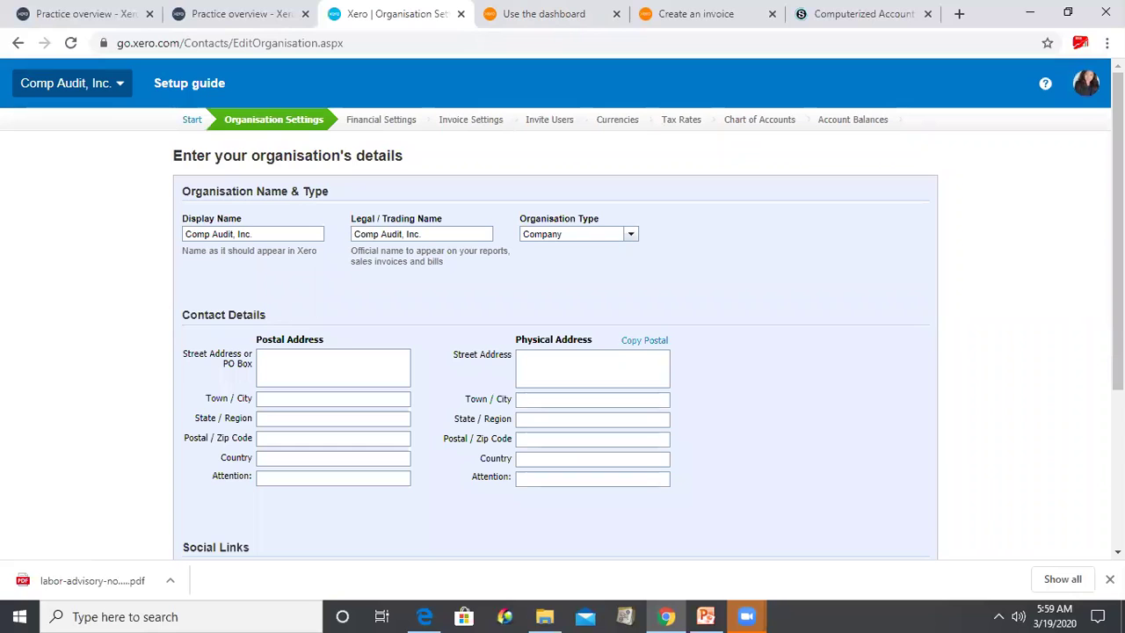
# - Enter the postal street address, autofill town and country from a suggestion, and copy it to the physical address
pyautogui.scroll(-2, 563, 308)
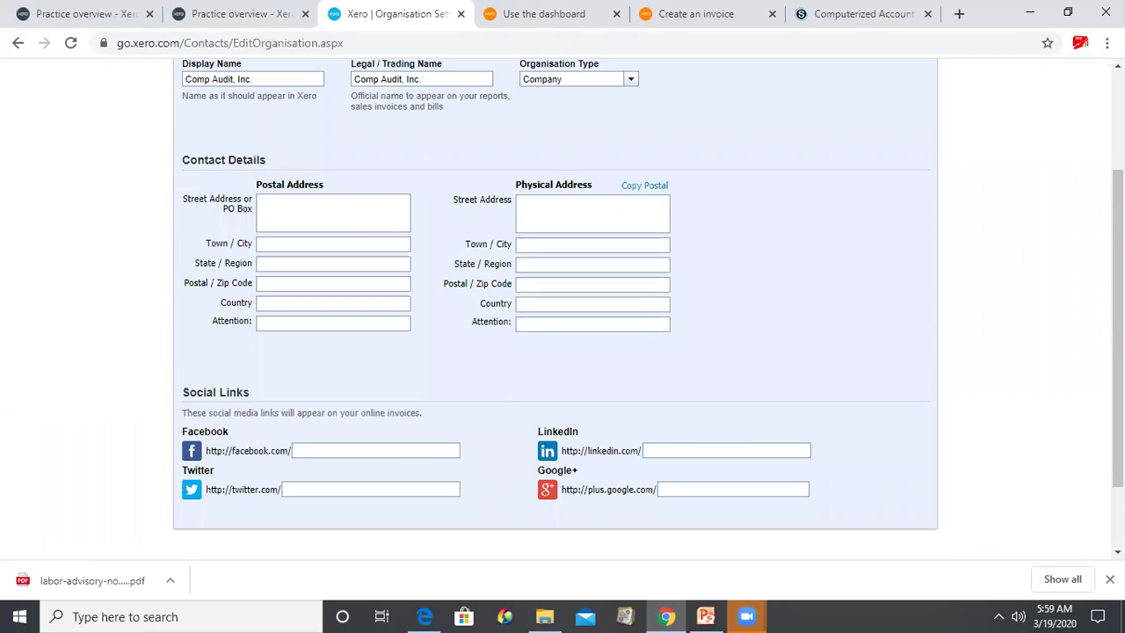
pyautogui.scroll(2, 563, 308)
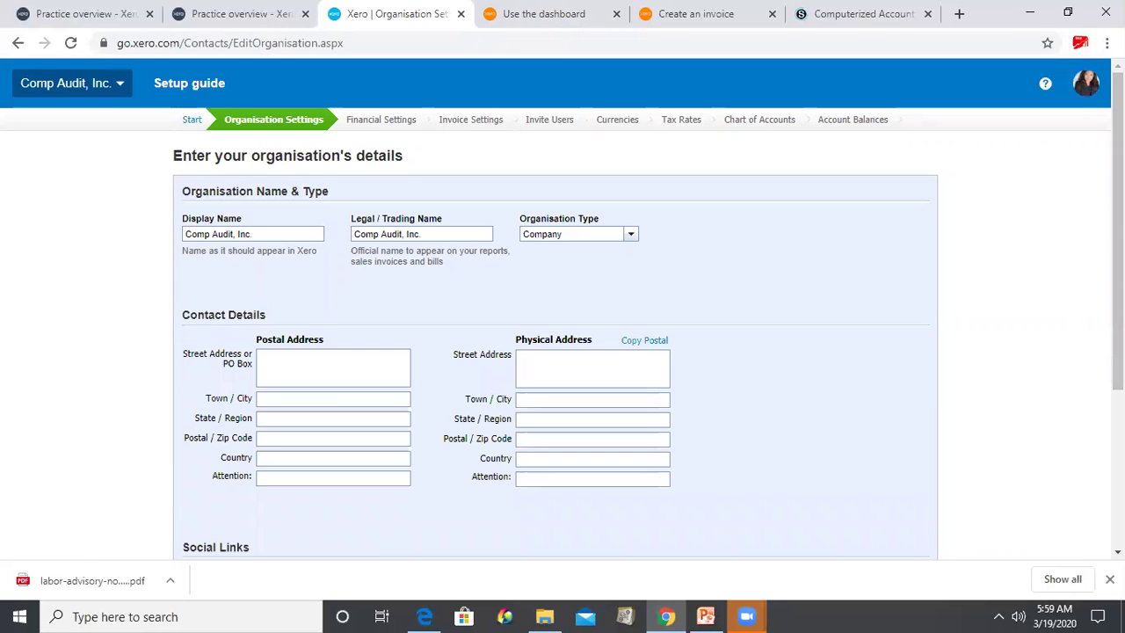
pyautogui.click(318, 380)
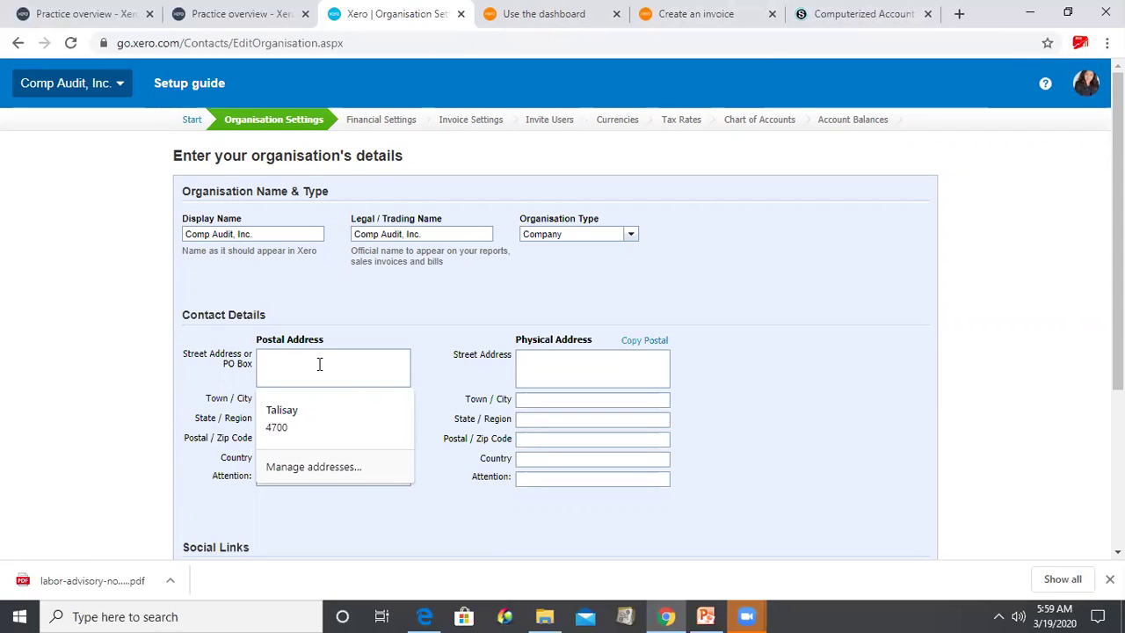
pyautogui.press('Tab')
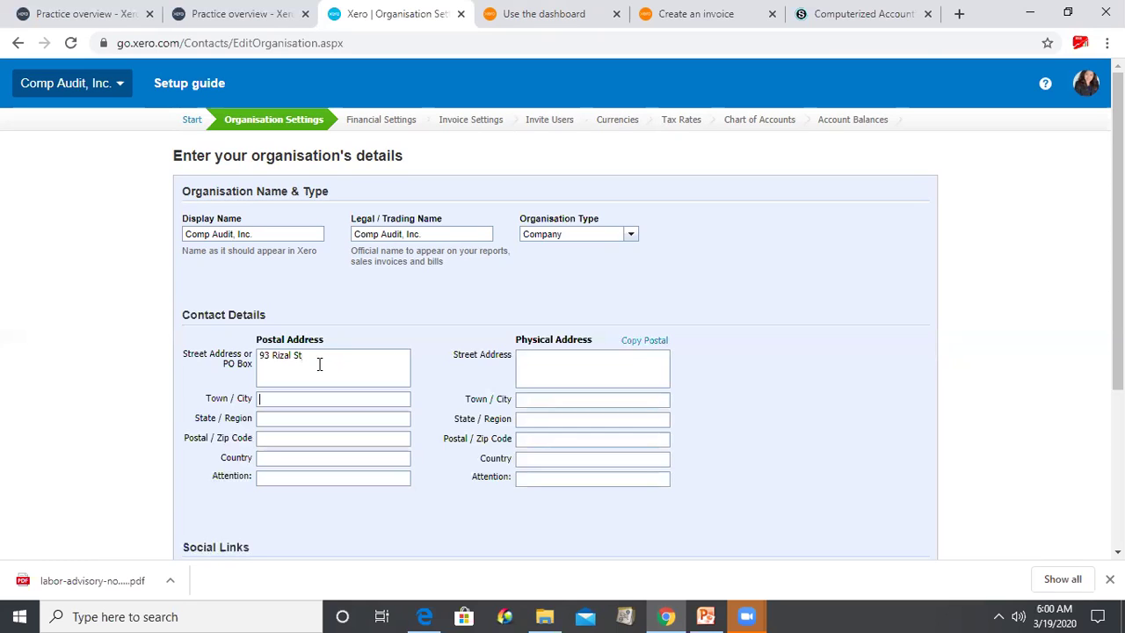
pyautogui.click(352, 366)
pyautogui.write('Piot')
pyautogui.press('Tab')
pyautogui.write('Sor')
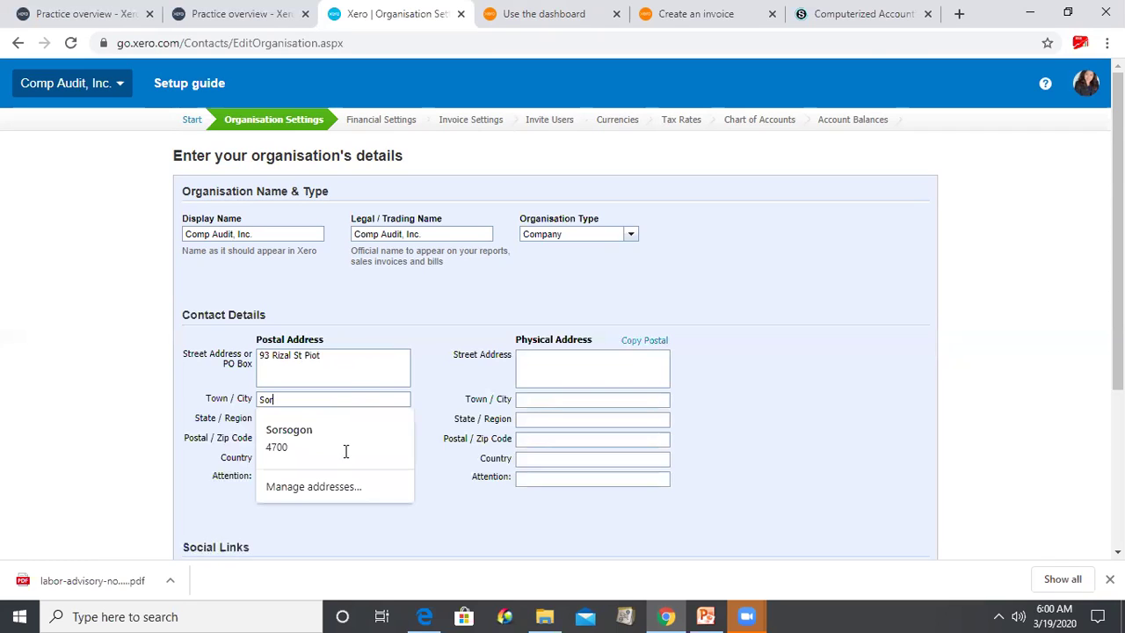
pyautogui.click(345, 450)
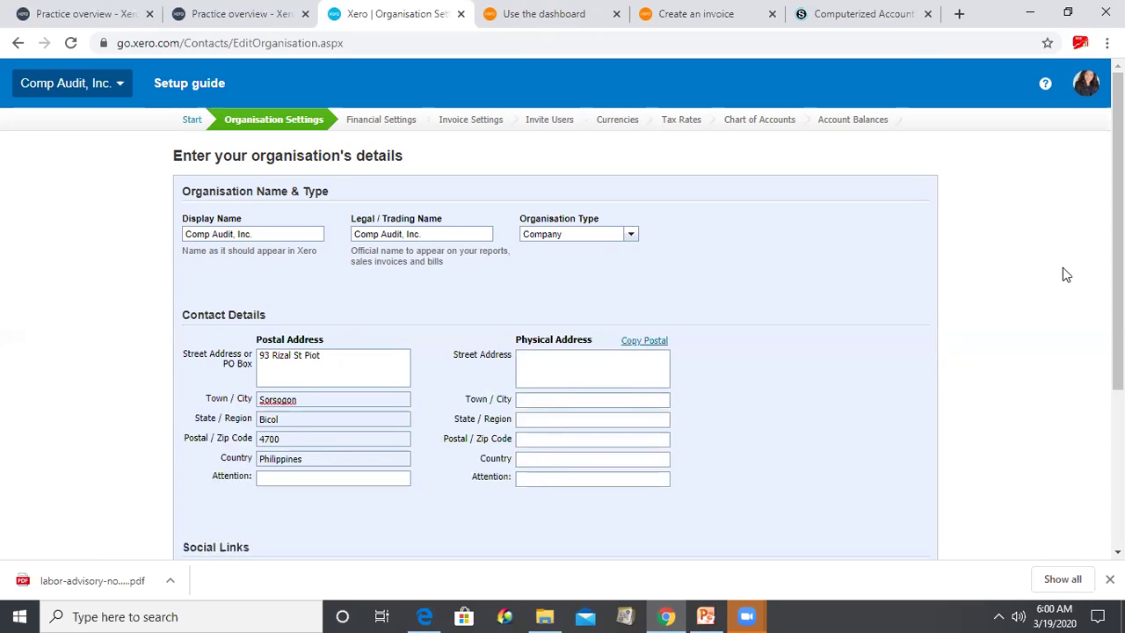
pyautogui.click(644, 340)
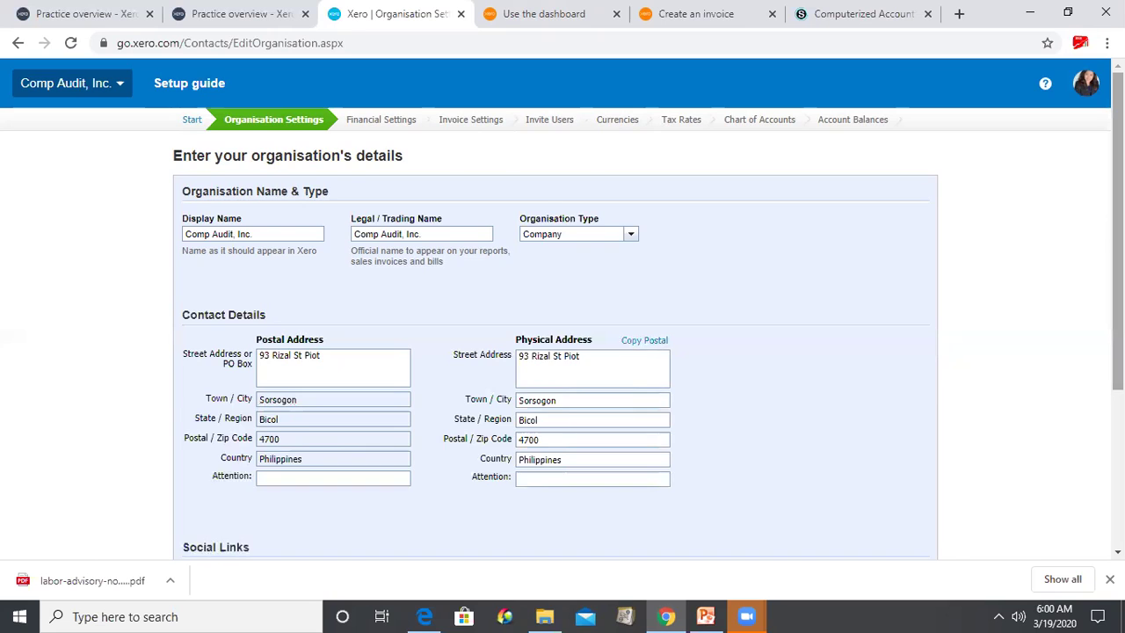
pyautogui.scroll(-3, 562, 307)
# - Scroll through the Organisation Settings form to review the Comp Audit, Inc. names, type and addresses
pyautogui.scroll(-1, 562, 308)
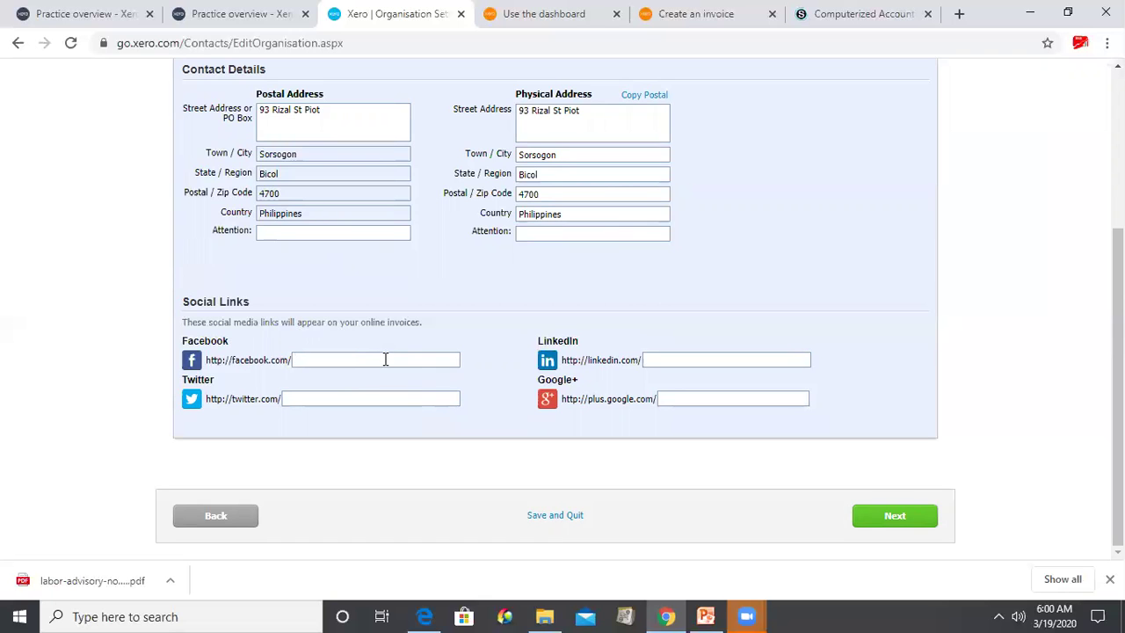
pyautogui.scroll(1, 384, 358)
pyautogui.scroll(3, 384, 359)
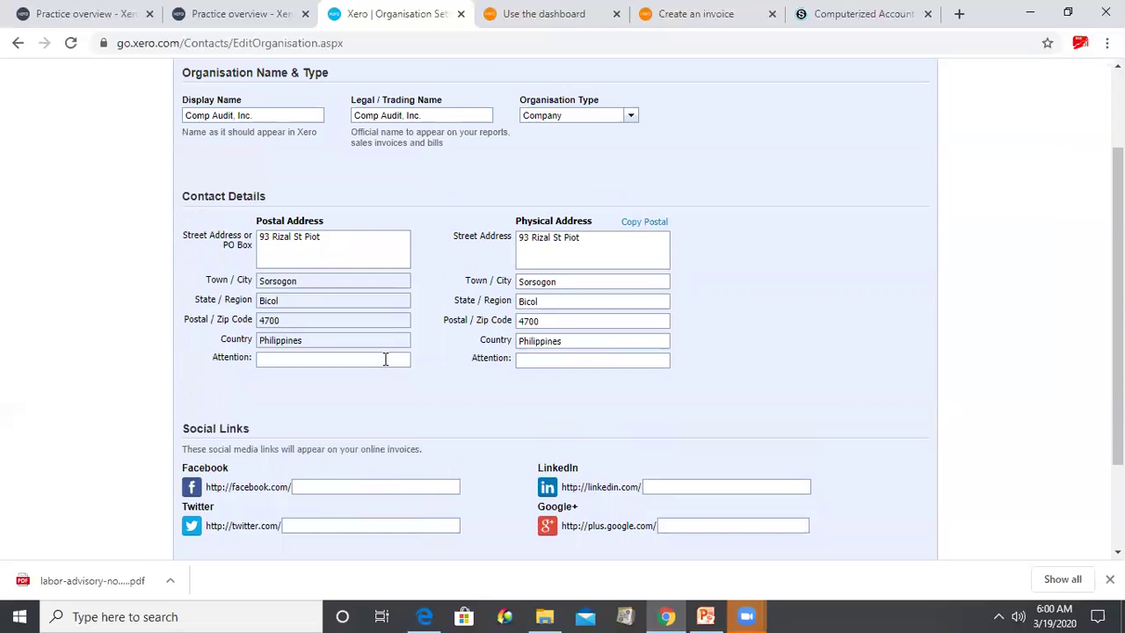
pyautogui.scroll(2, 384, 359)
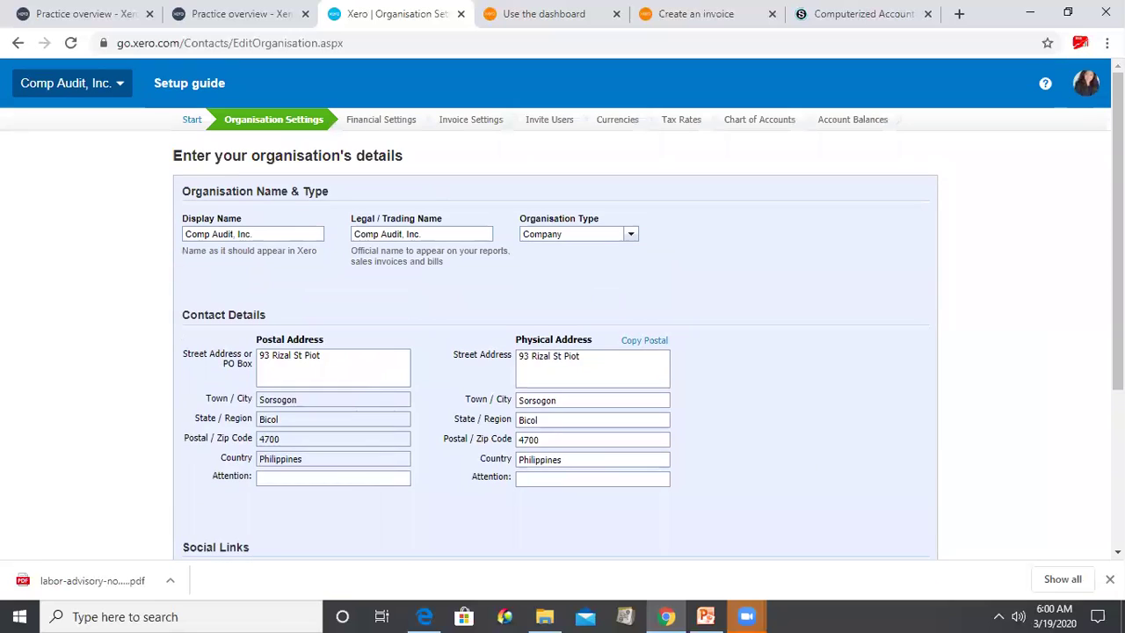
pyautogui.scroll(-3, 562, 307)
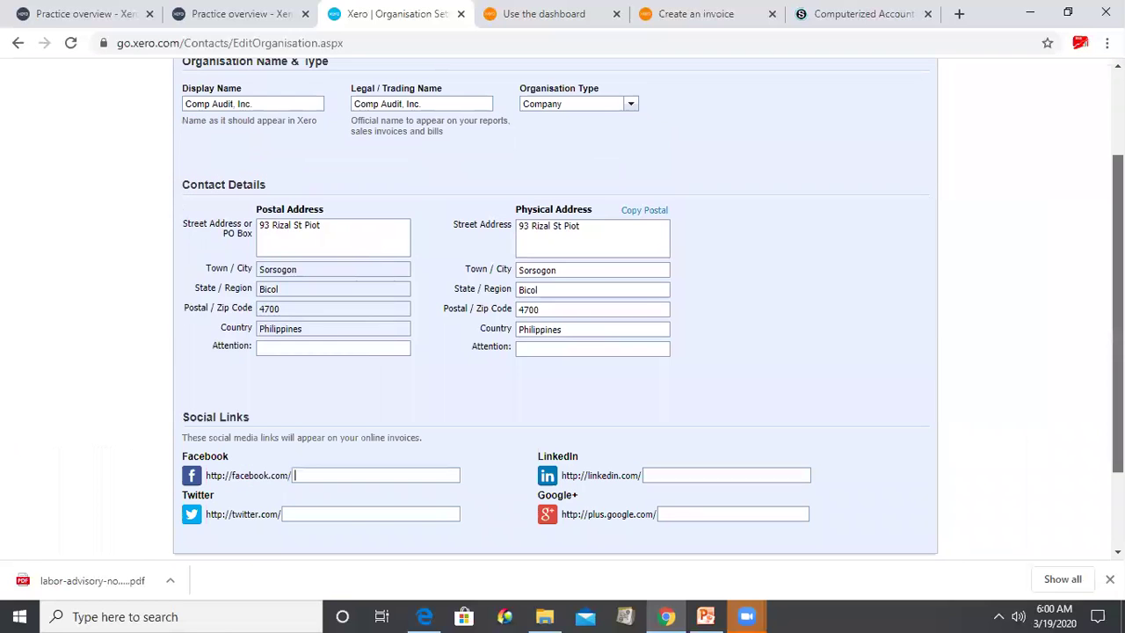
pyautogui.scroll(-2, 562, 308)
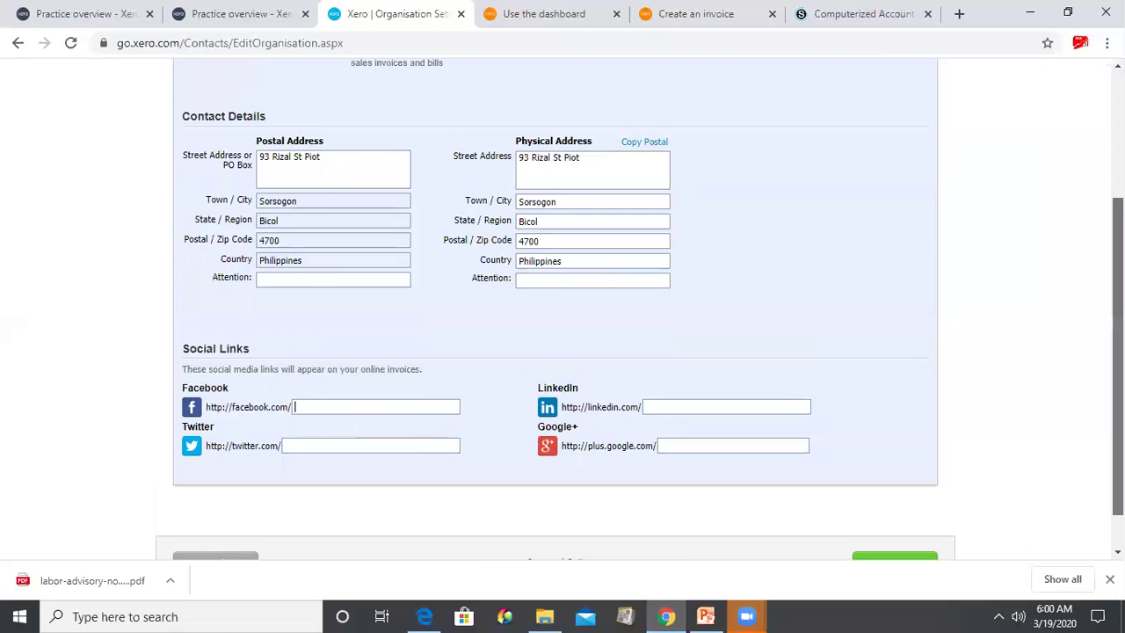
pyautogui.scroll(-1, 562, 308)
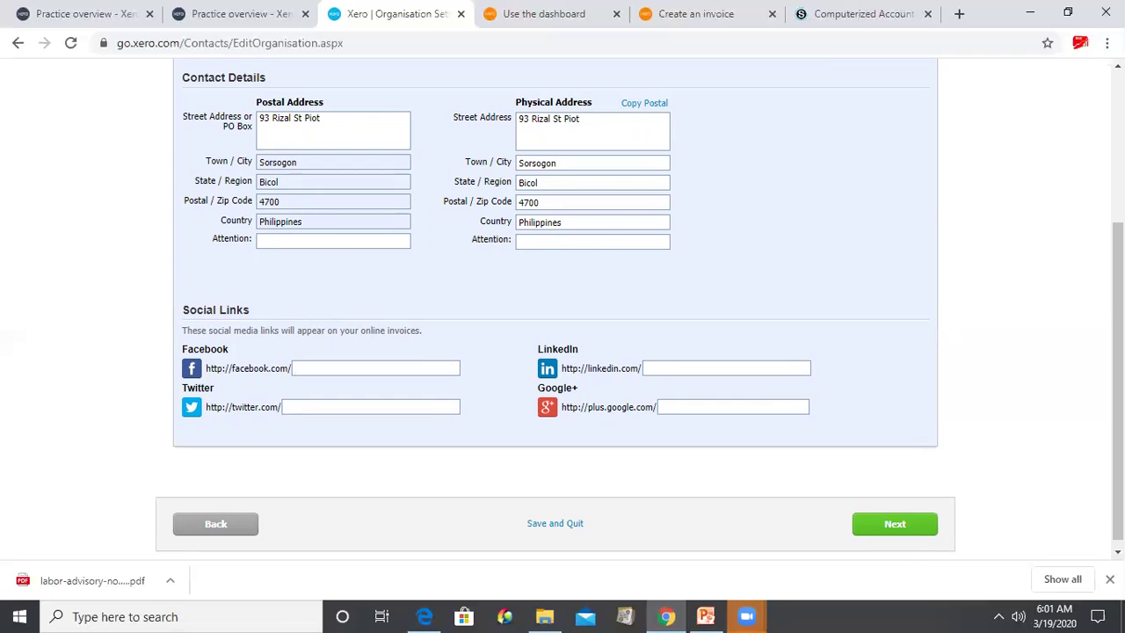
pyautogui.scroll(1, 563, 307)
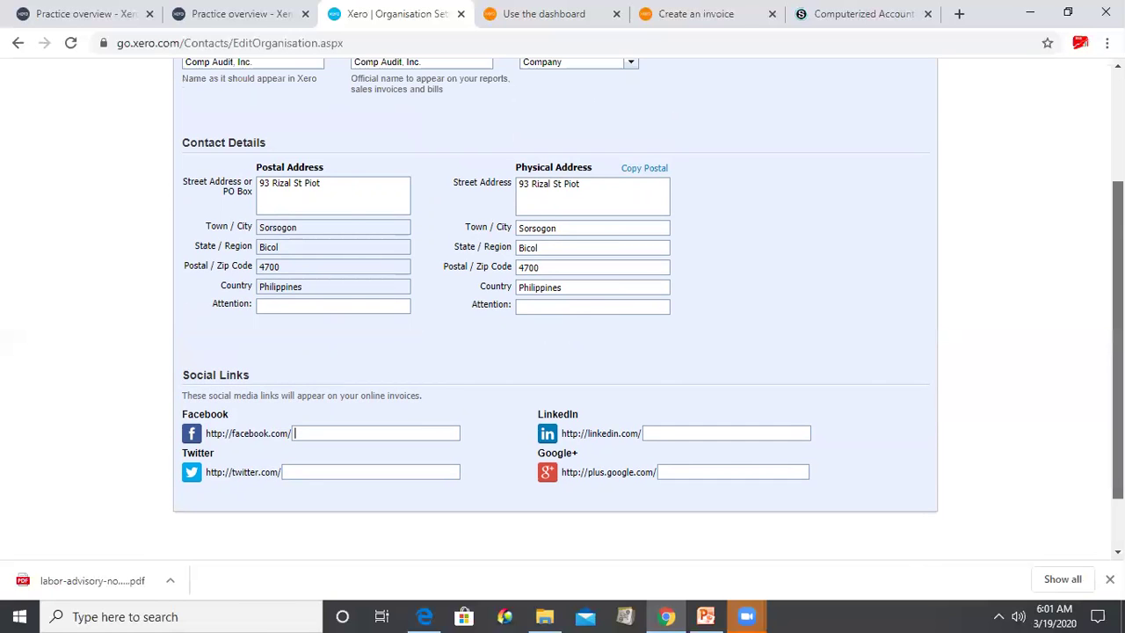
pyautogui.scroll(2, 563, 308)
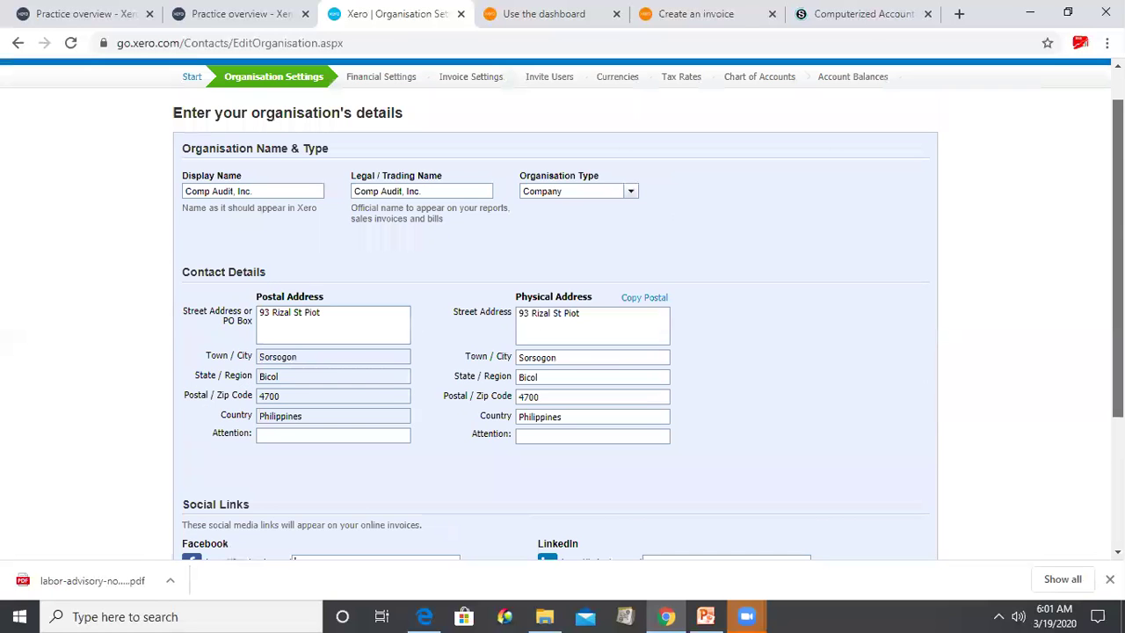
pyautogui.scroll(-1, 562, 307)
pyautogui.scroll(-2, 896, 527)
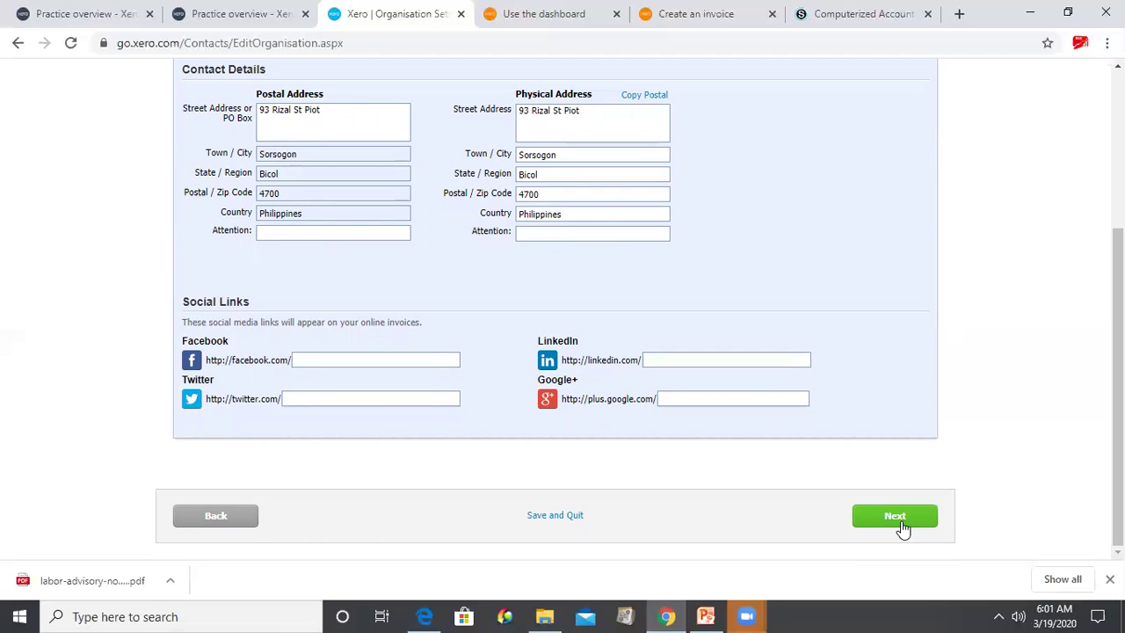
# - On Financial Settings, unlock the year end and set Tax Basis to Cash Basis
pyautogui.click(898, 518)
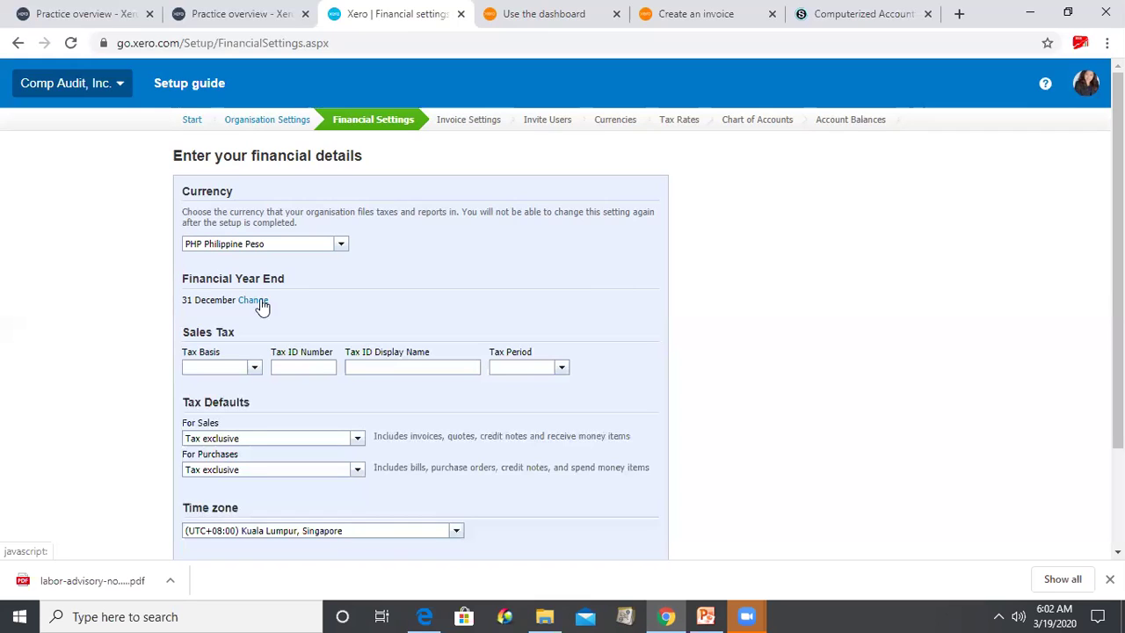
pyautogui.click(261, 299)
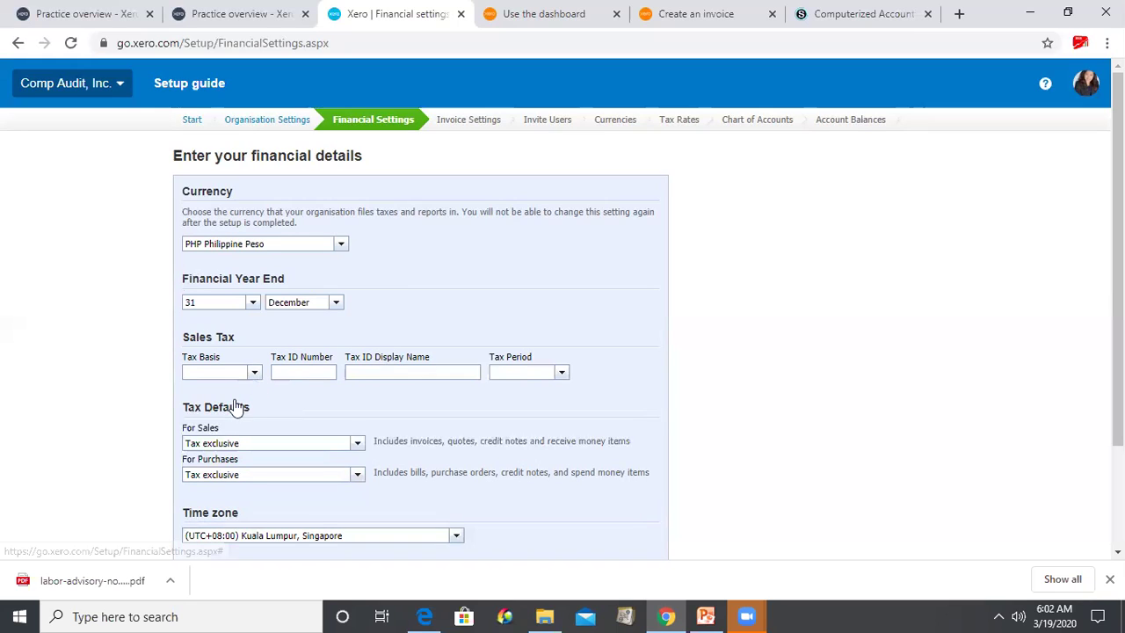
pyautogui.click(254, 372)
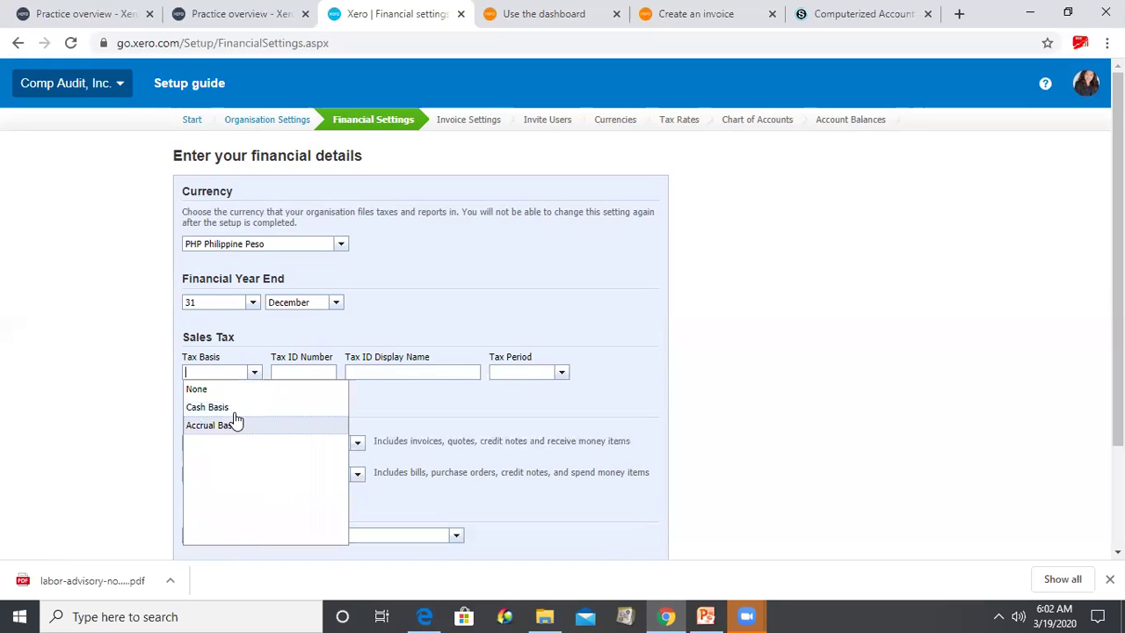
pyautogui.click(240, 425)
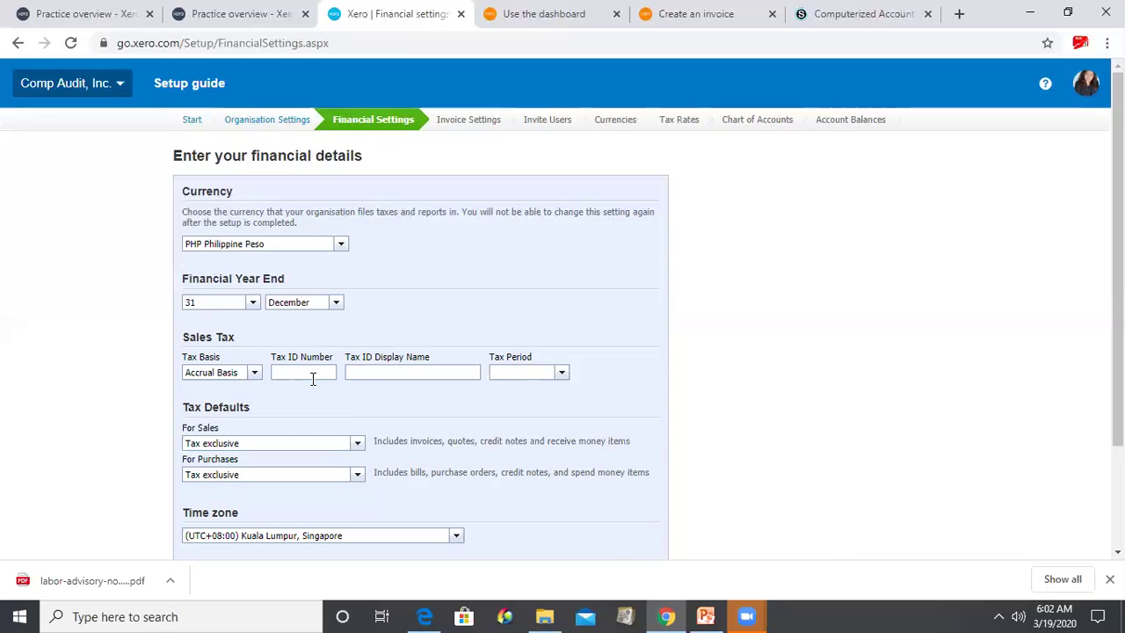
pyautogui.click(255, 375)
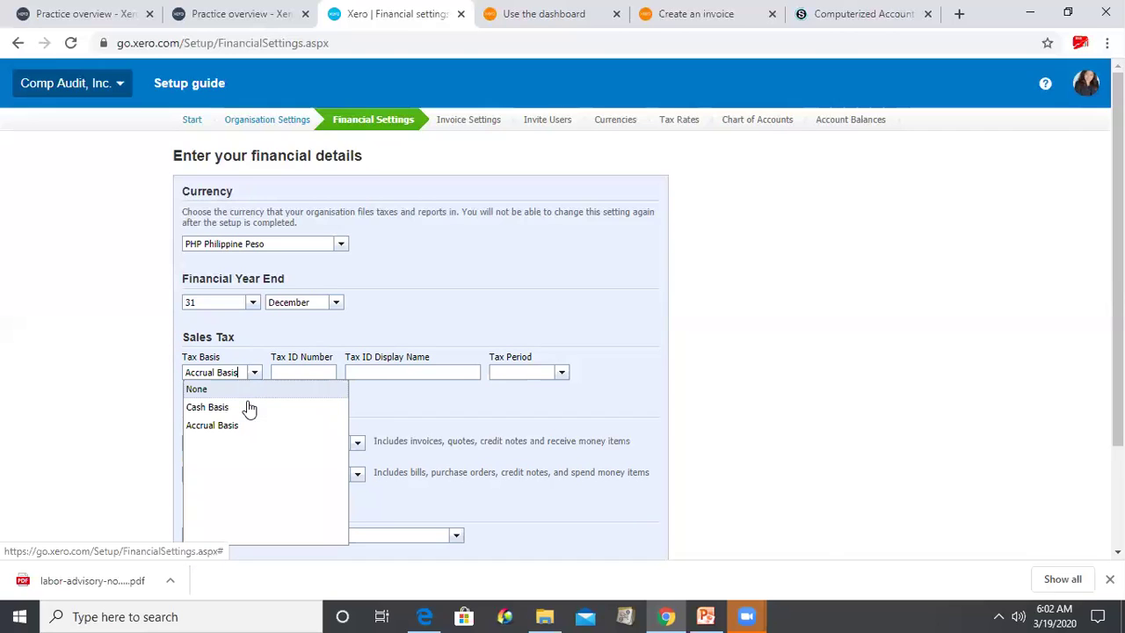
pyautogui.click(309, 370)
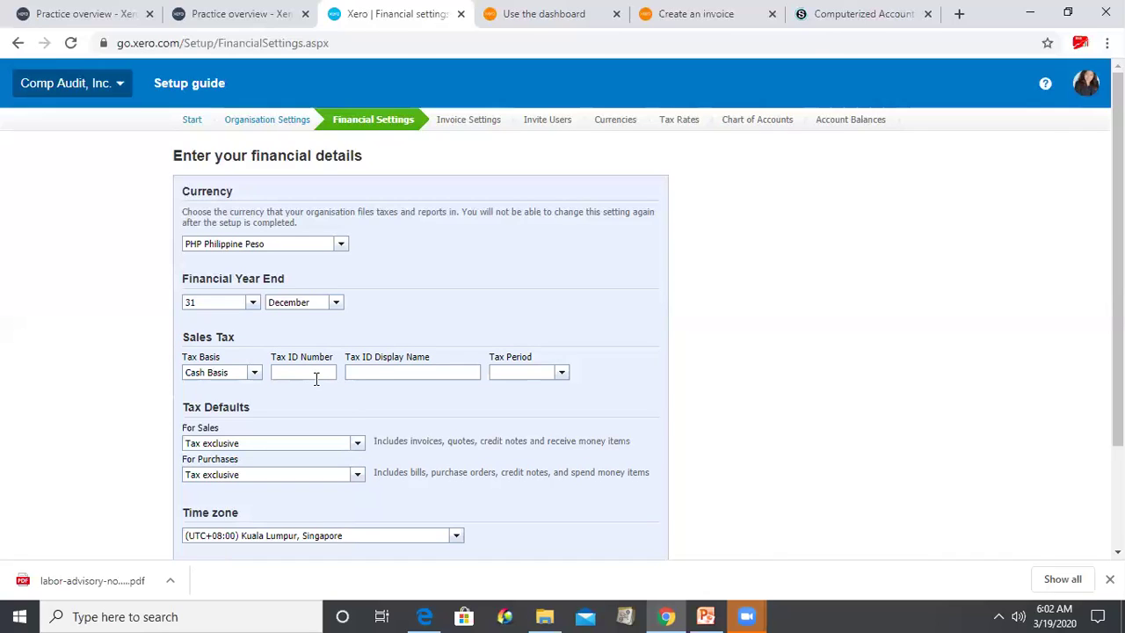
# - Enter the organisation's tax ID and set its display name to 'EDP Audit Inco'
pyautogui.press('BackSpace')
pyautogui.press('BackSpace')
pyautogui.press('BackSpace')
pyautogui.press('Tab')
# - Set the tax period to Annually and default sales and purchases to Tax inclusive
pyautogui.click(561, 376)
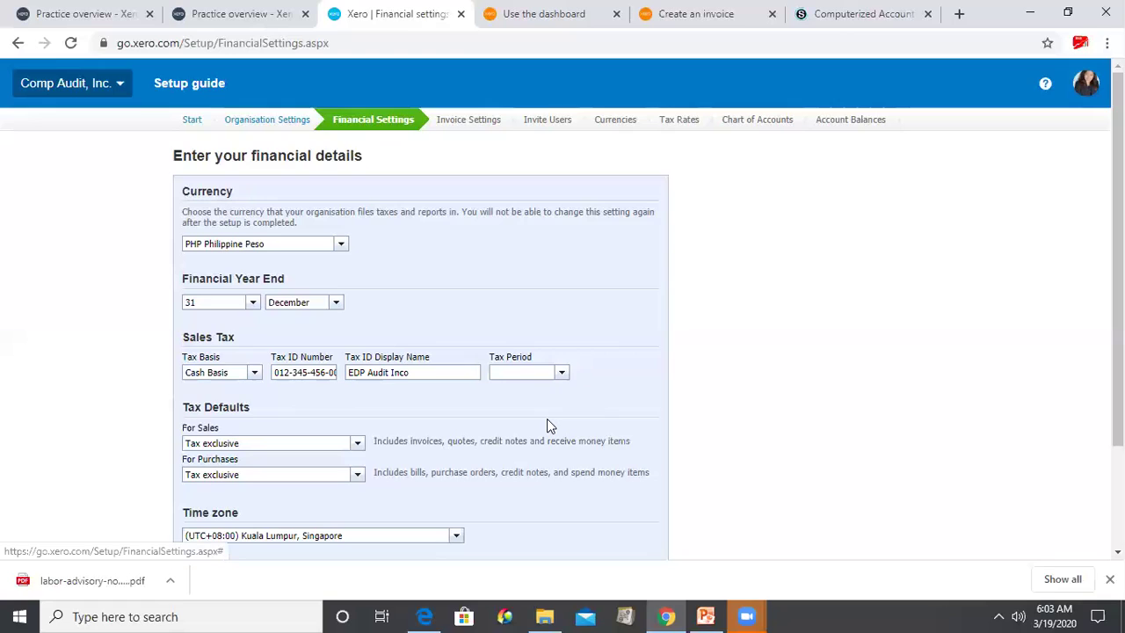
pyautogui.click(520, 464)
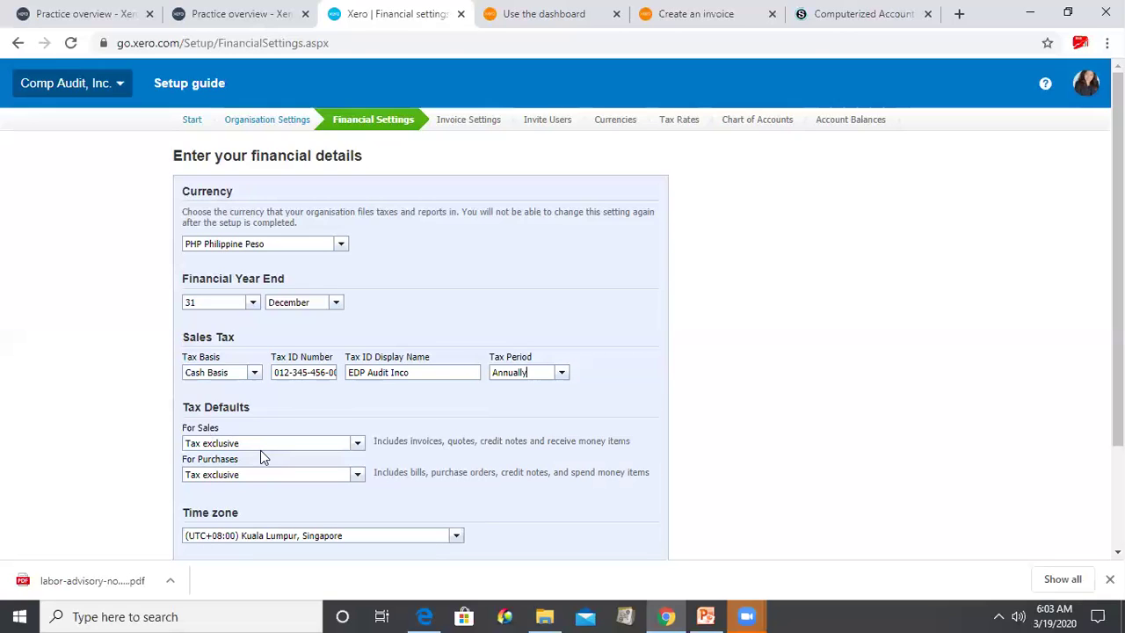
pyautogui.click(359, 444)
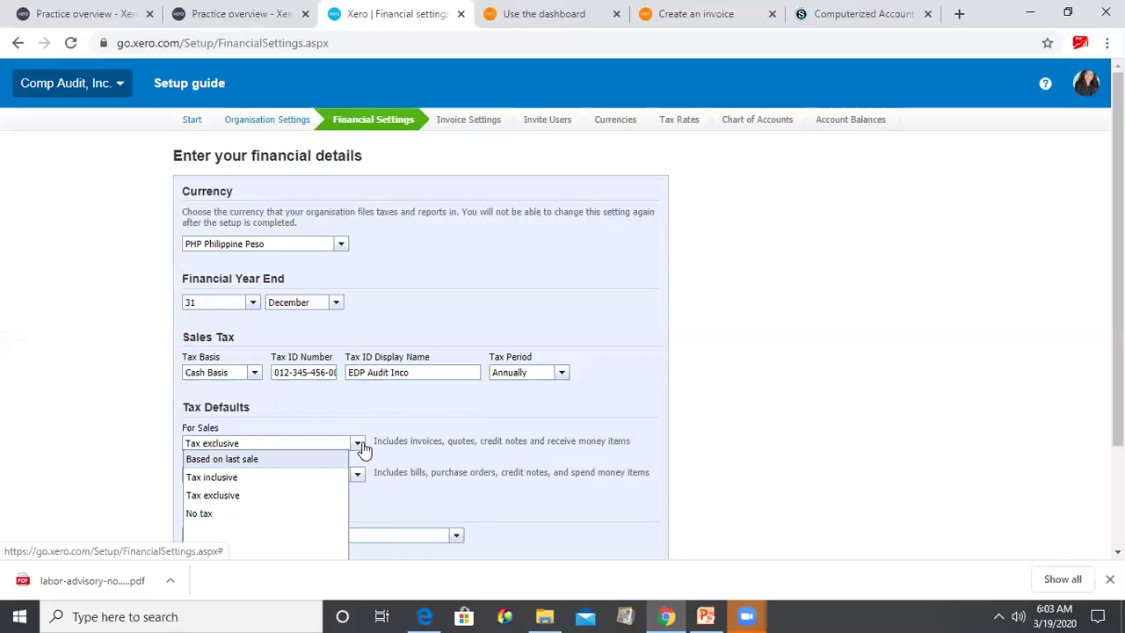
pyautogui.click(290, 485)
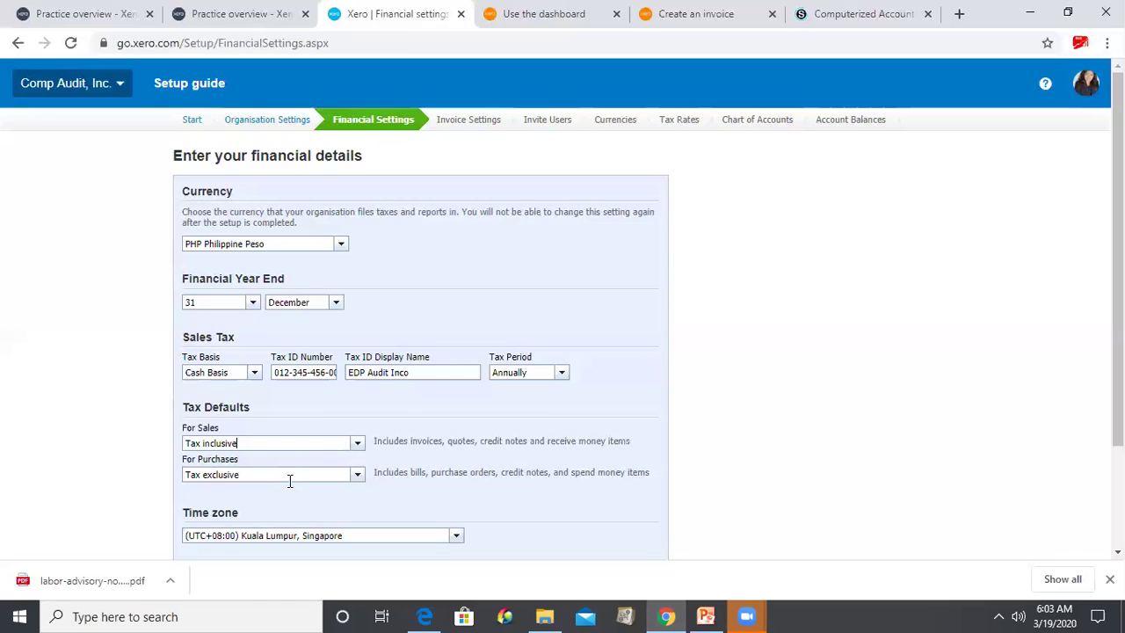
pyautogui.click(359, 475)
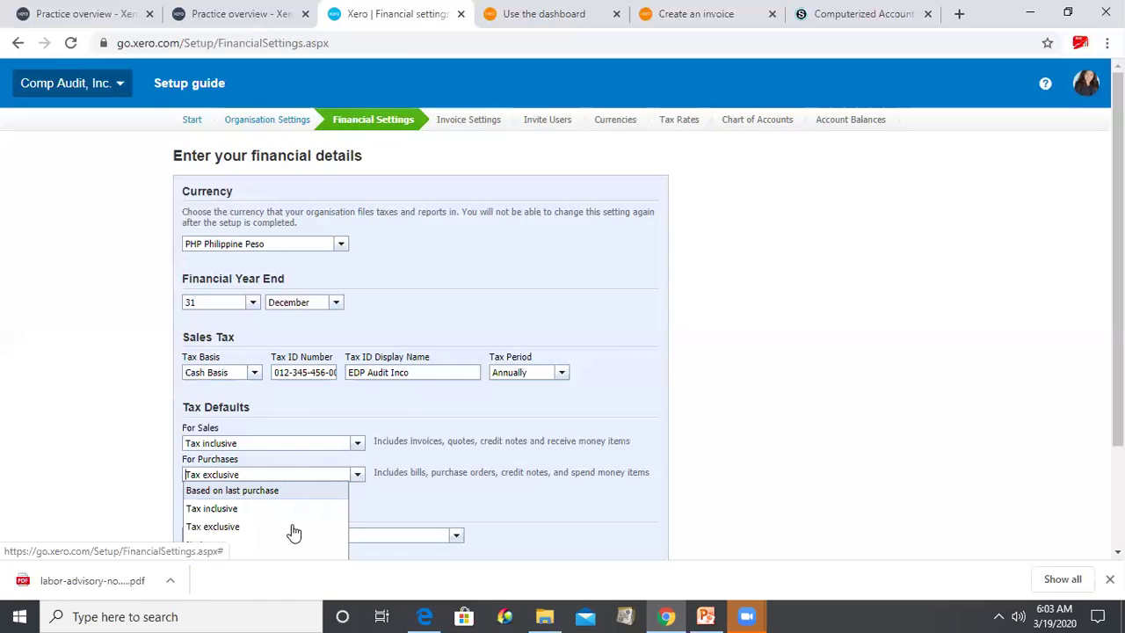
pyautogui.click(290, 508)
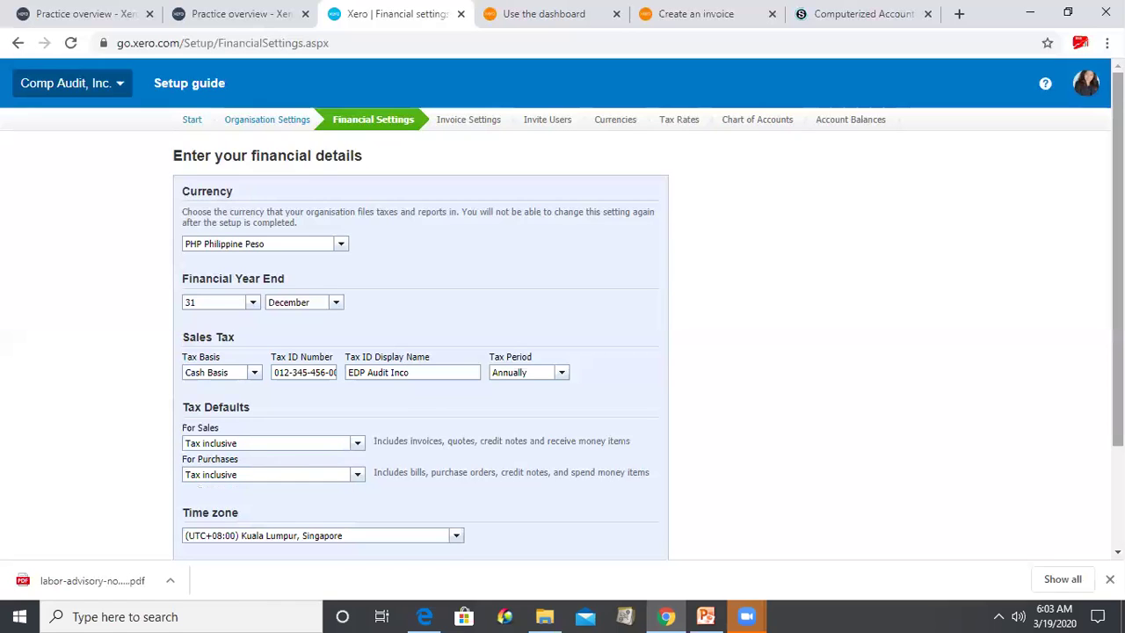
pyautogui.scroll(-2, 671, 558)
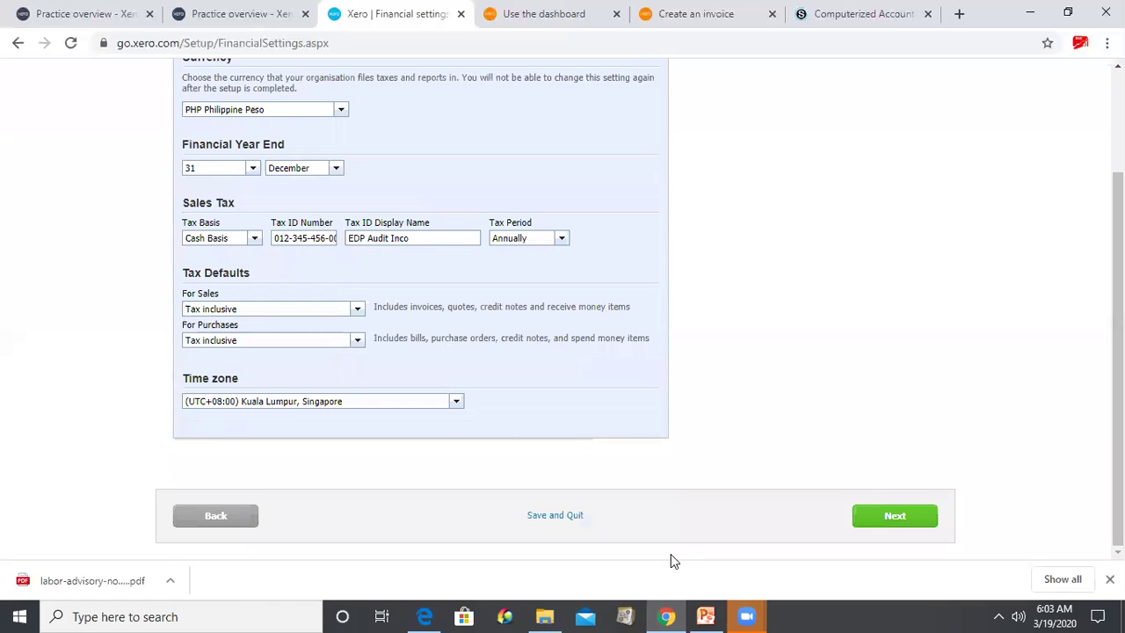
# - Save financial settings, confirm the organisation sends invoices, and open Upload Logo for the Standard template
pyautogui.click(387, 401)
pyautogui.press('Return')
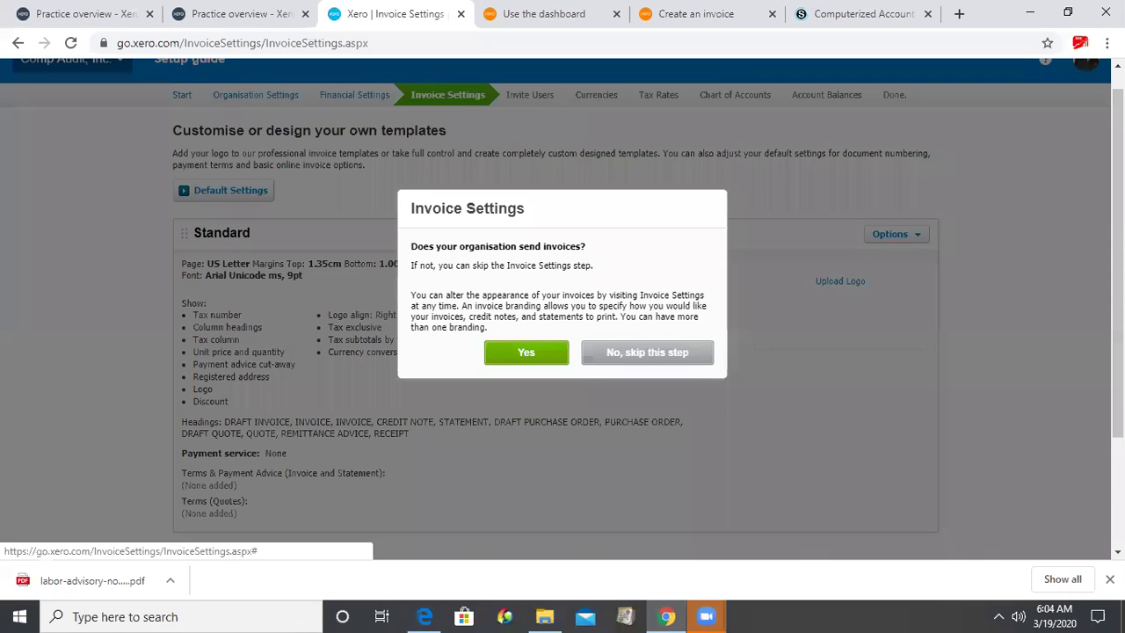
pyautogui.click(525, 351)
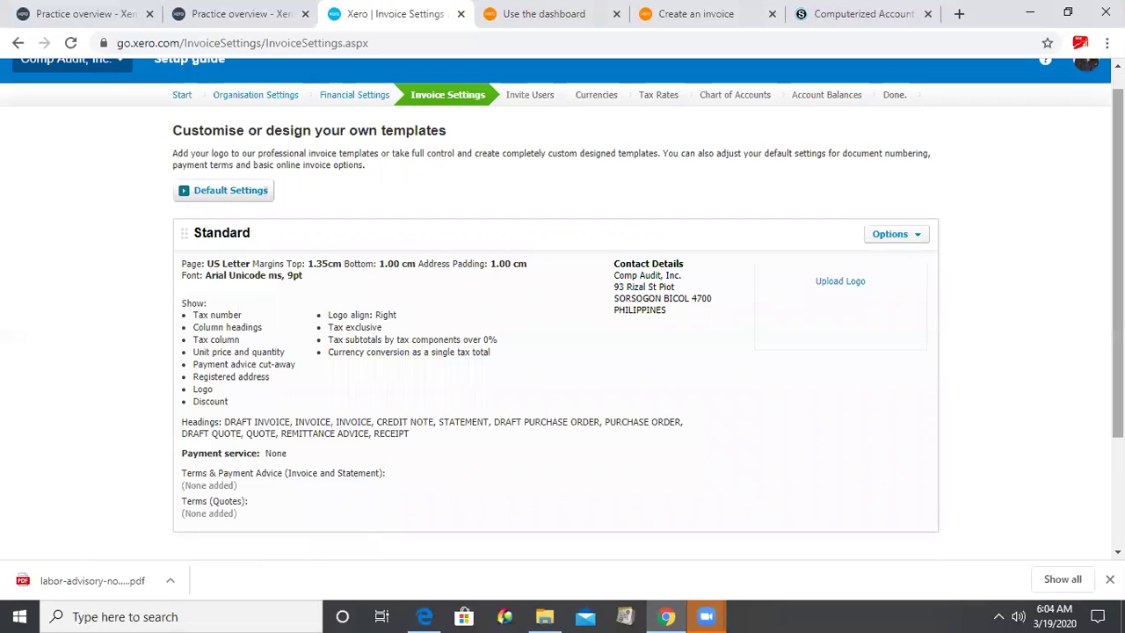
pyautogui.scroll(-1, 759, 293)
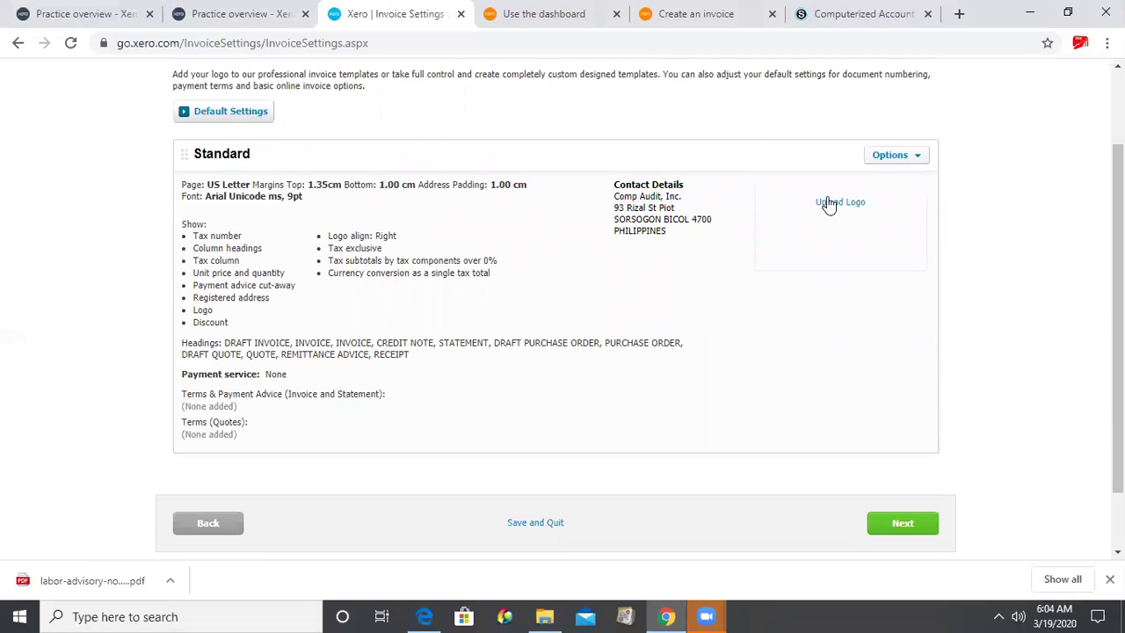
pyautogui.click(827, 205)
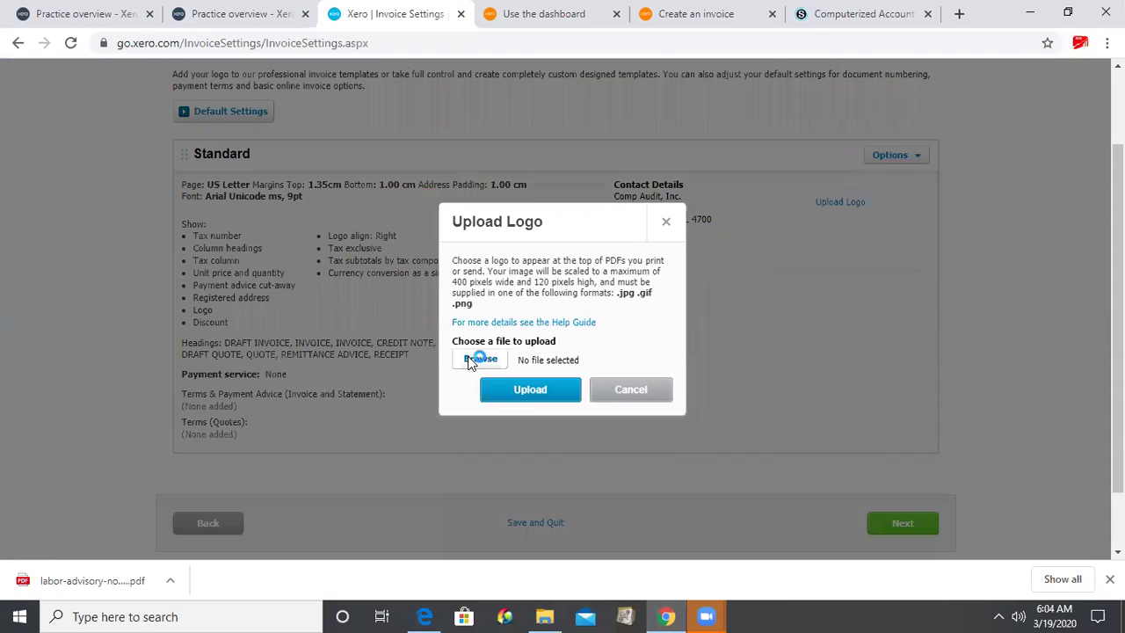
pyautogui.click(468, 363)
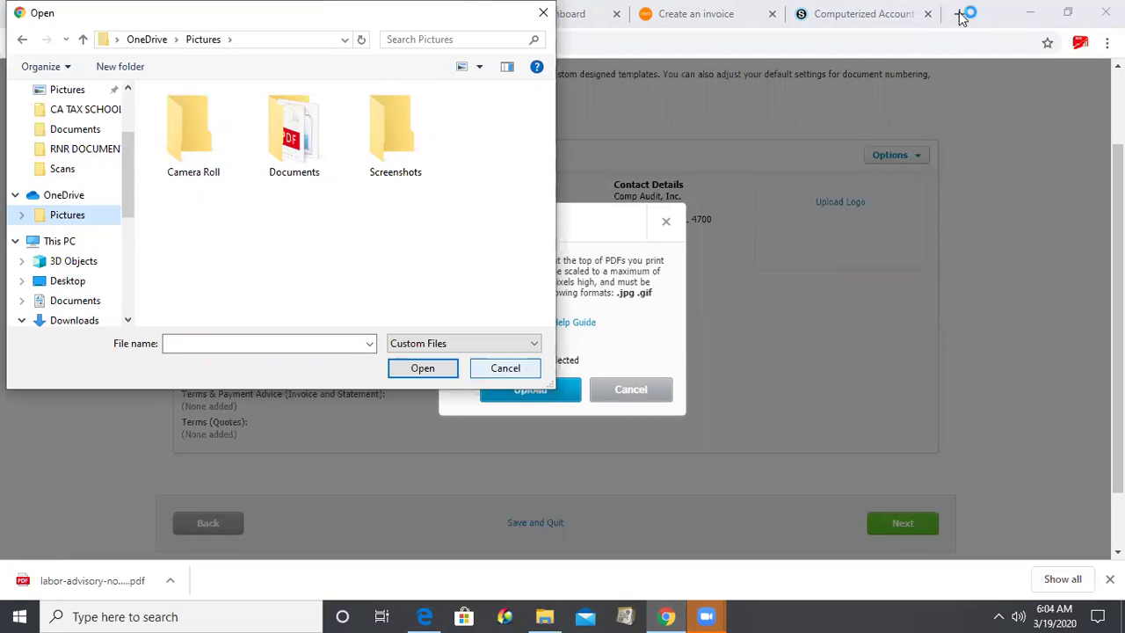
pyautogui.press('Escape')
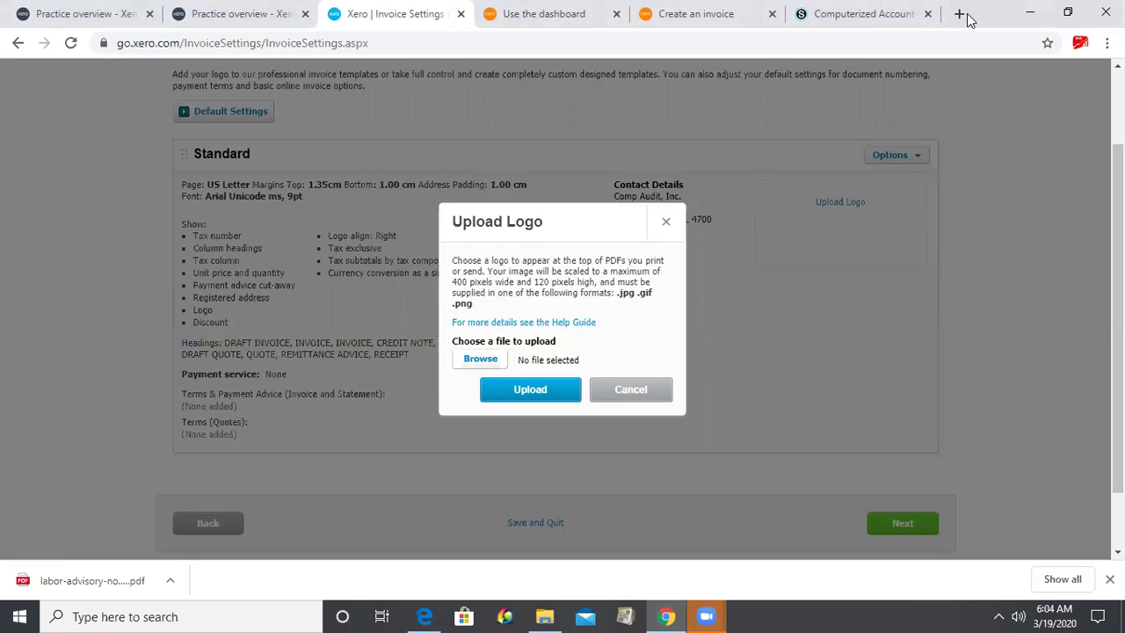
# - Search Google for 'EDP Audit logo' in a new tab, then return to Xero's Invoice Settings
pyautogui.tripleClick(966, 17)
pyautogui.write('D')
pyautogui.press('BackSpace')
pyautogui.write('EDP Aud')
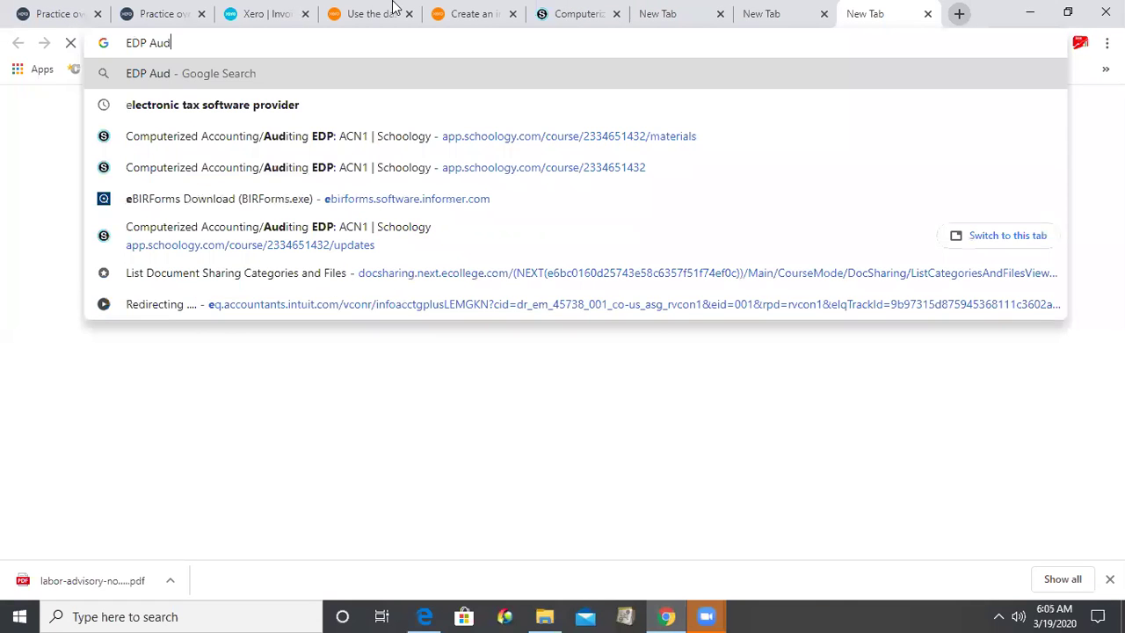
pyautogui.write('it ')
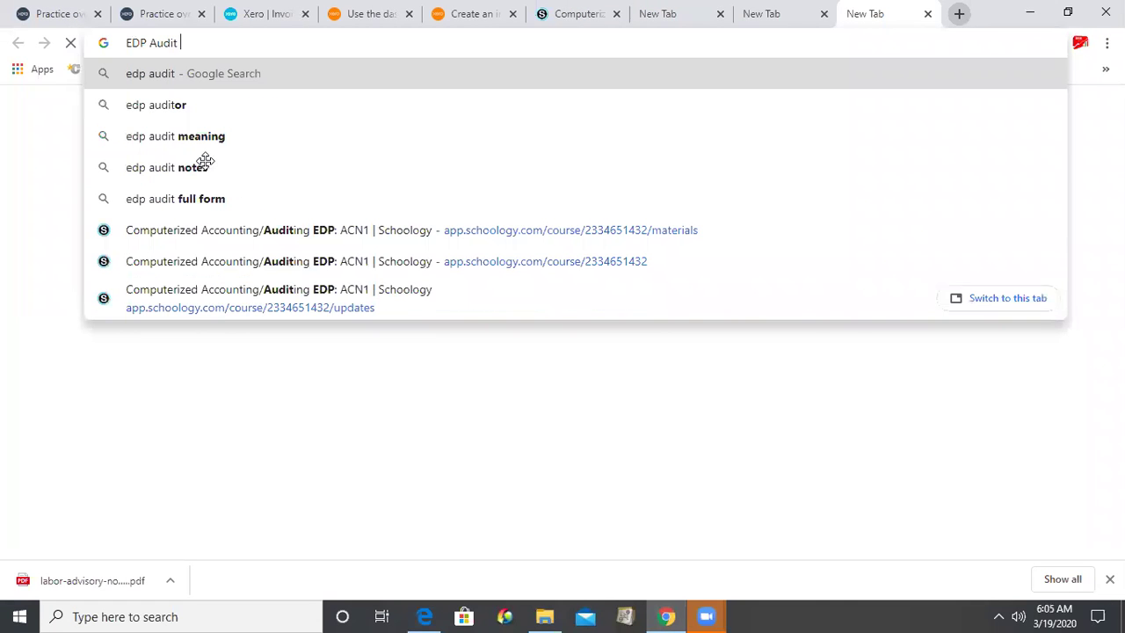
pyautogui.write('logo')
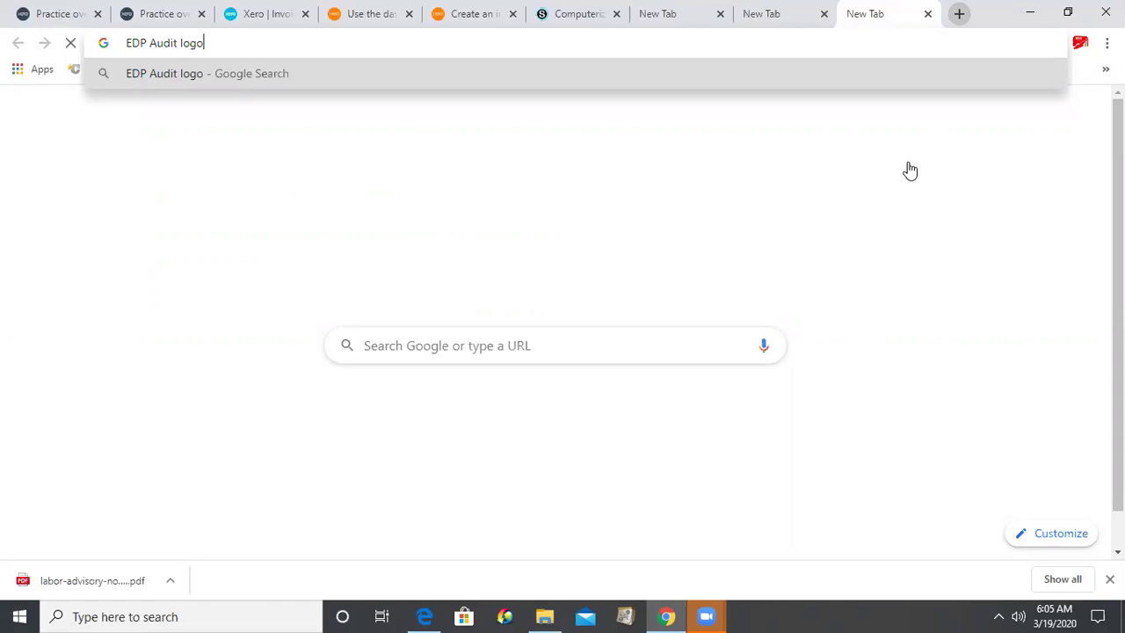
pyautogui.press('Return')
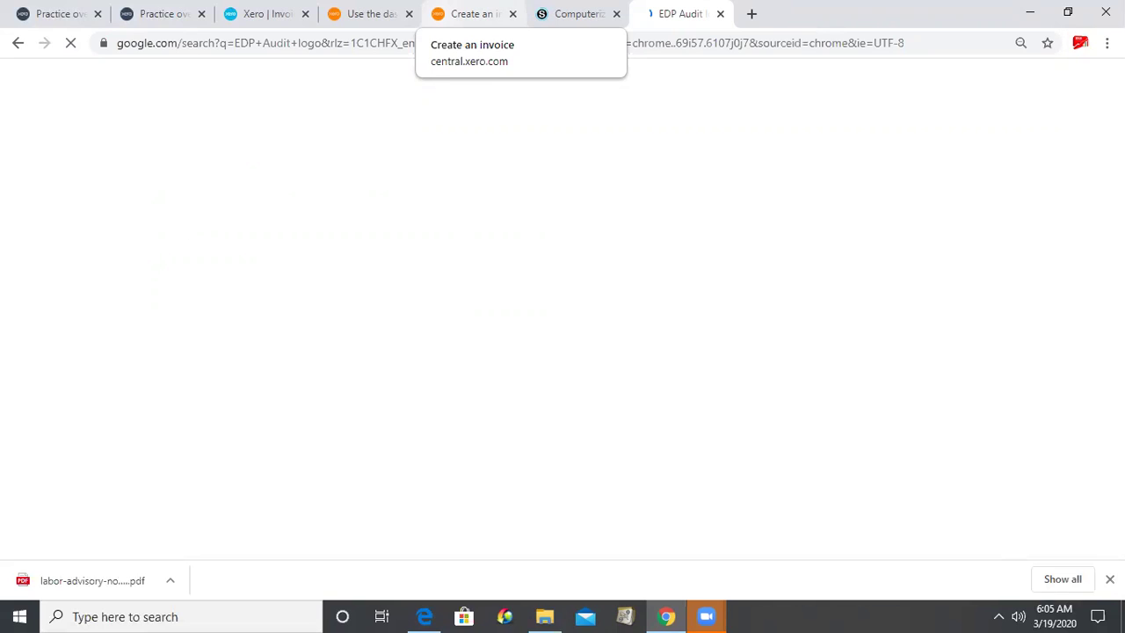
pyautogui.click(260, 14)
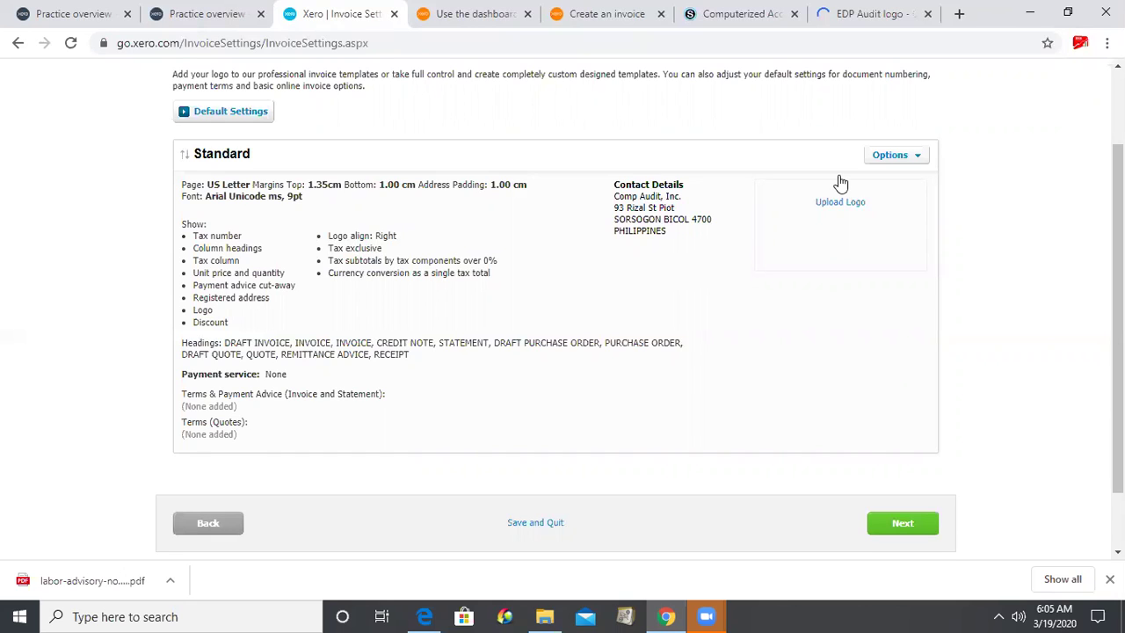
# - Open the Standard template's options, then switch to the 'EDP Audit logo' Google results
pyautogui.click(889, 155)
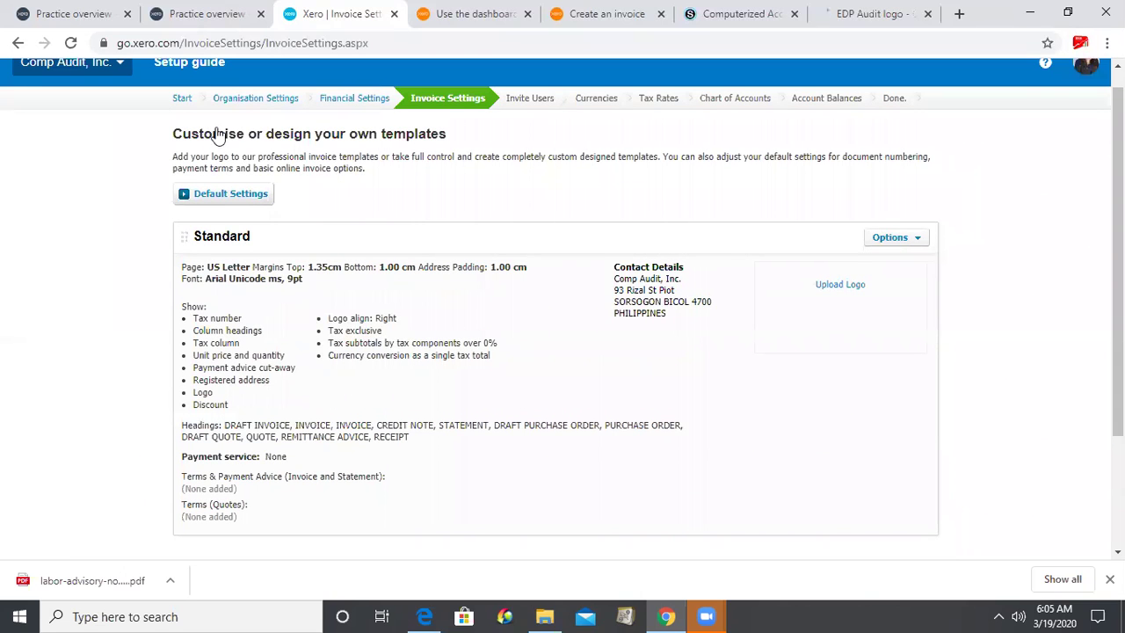
pyautogui.scroll(-2, 217, 136)
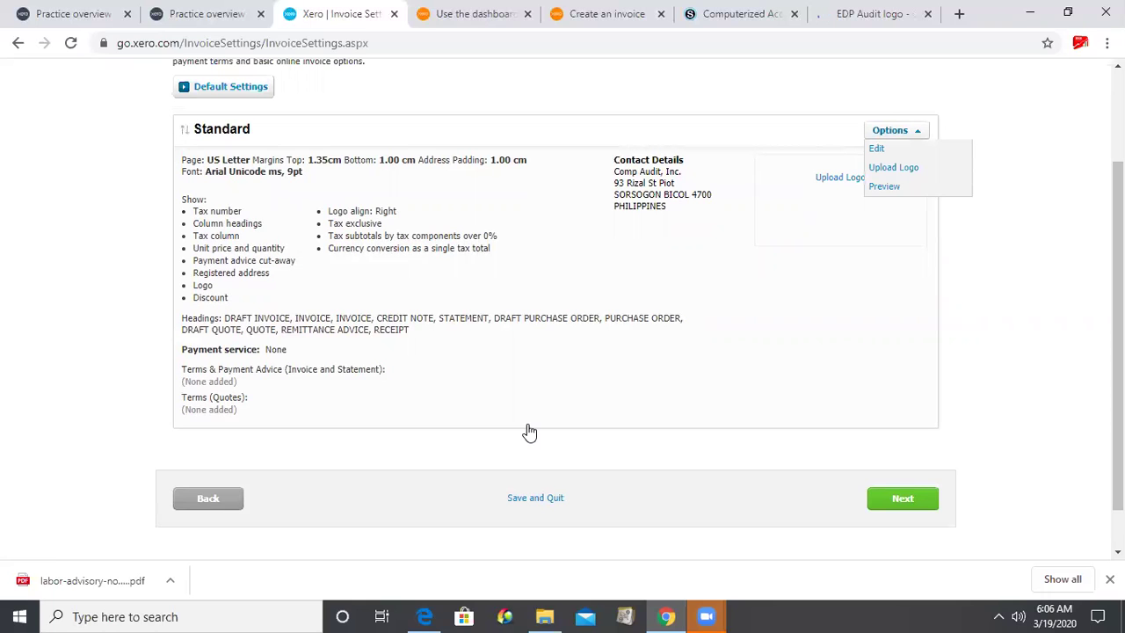
pyautogui.scroll(1, 529, 432)
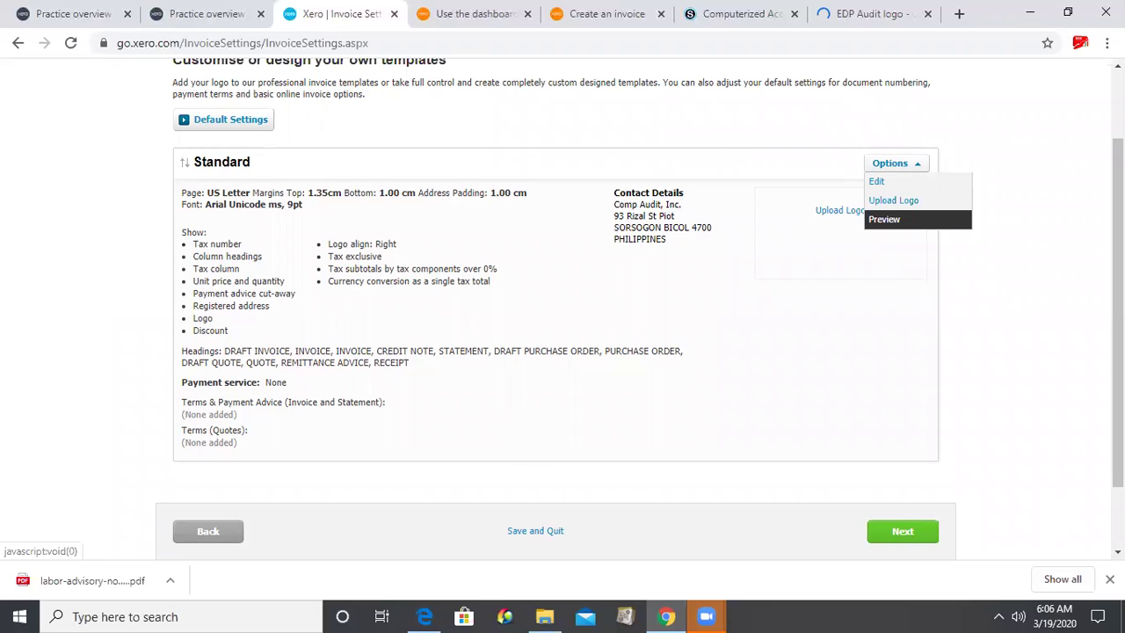
pyautogui.hotkey('ctrl', '9')
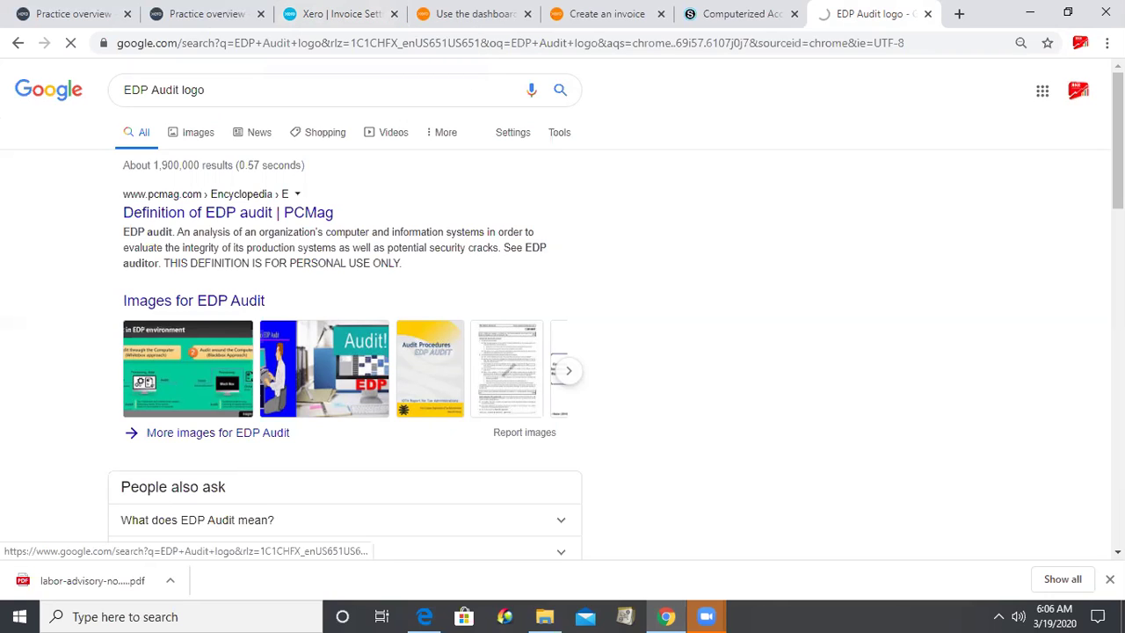
# - Browse the EDP Audit logo image results, opening and closing a Scribd source page
pyautogui.hotkey('ctrl', '4')
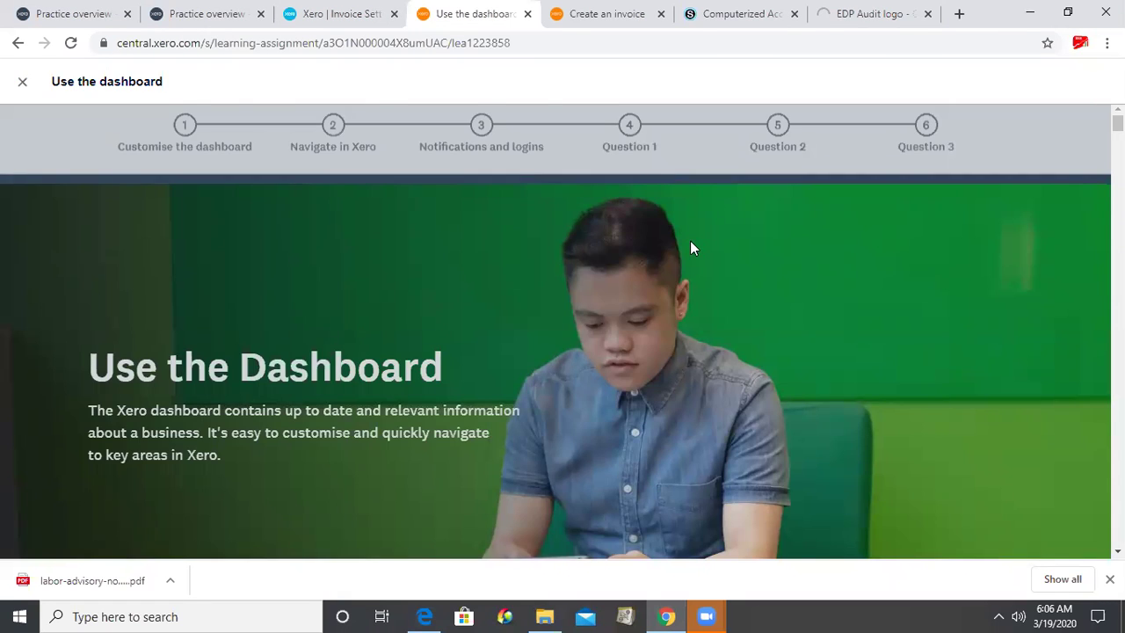
pyautogui.hotkey('ctrl', '7')
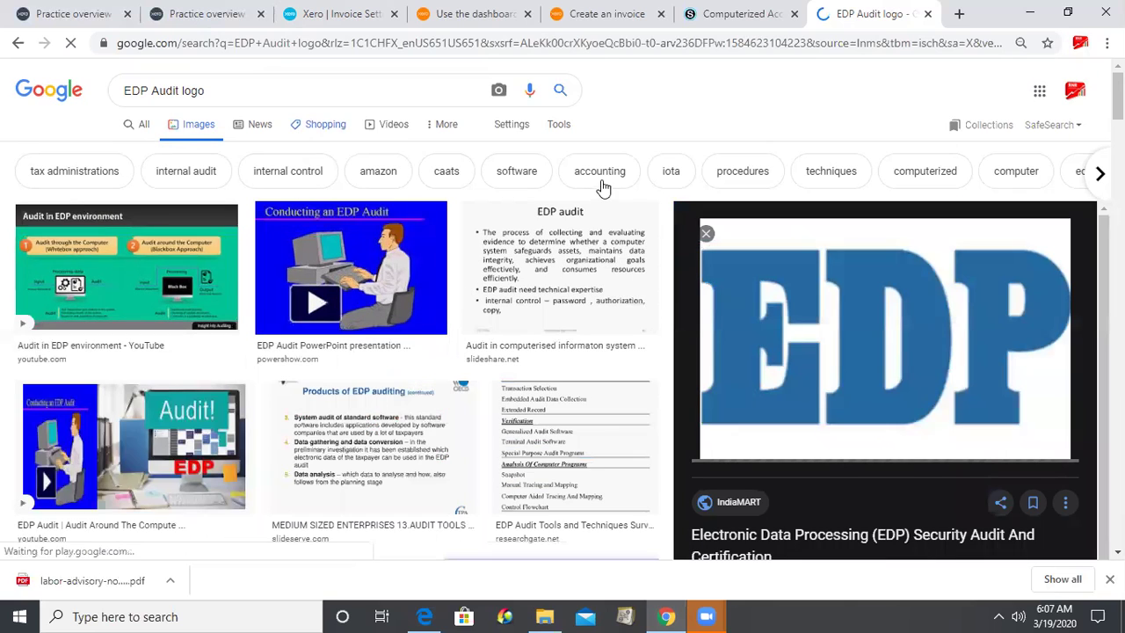
pyautogui.click(602, 189)
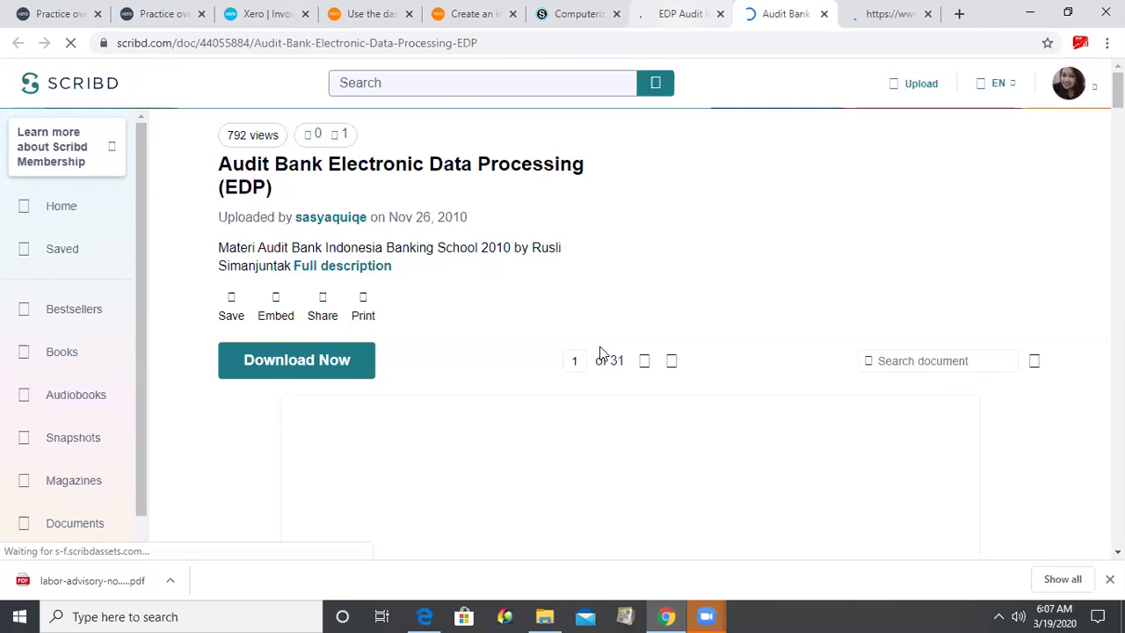
pyautogui.hotkey('ctrl', 'w')
# - Bring up the options for two EDP images, then return to the Xero invoice preview
pyautogui.hotkey('shift', 'F10')
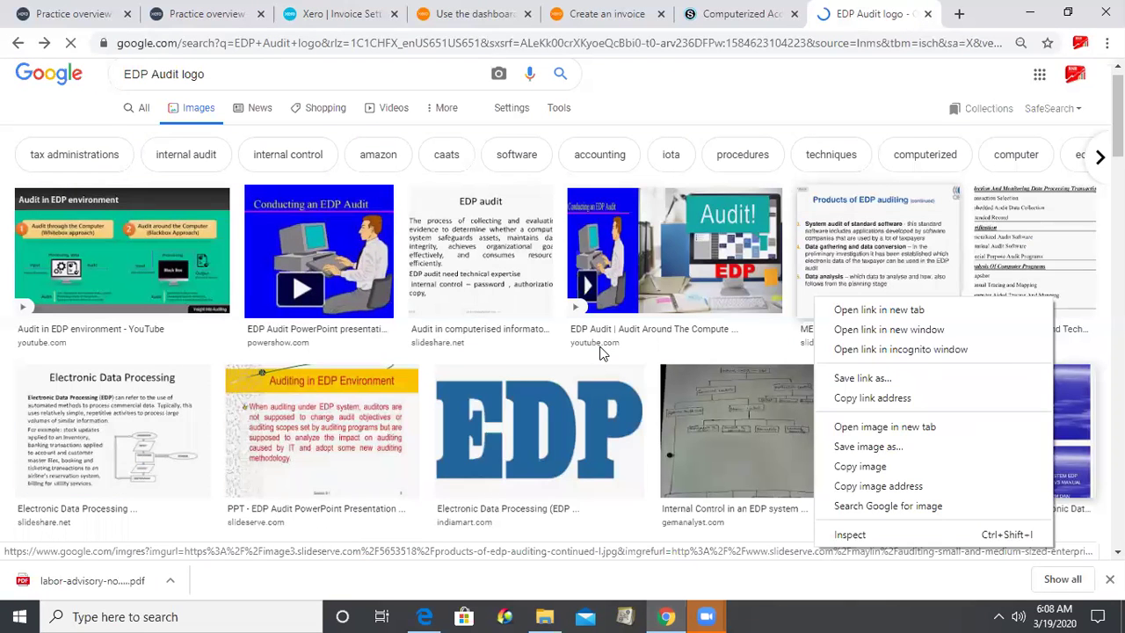
pyautogui.press('Escape')
pyautogui.hotkey('shift', 'F10')
pyautogui.press('Escape')
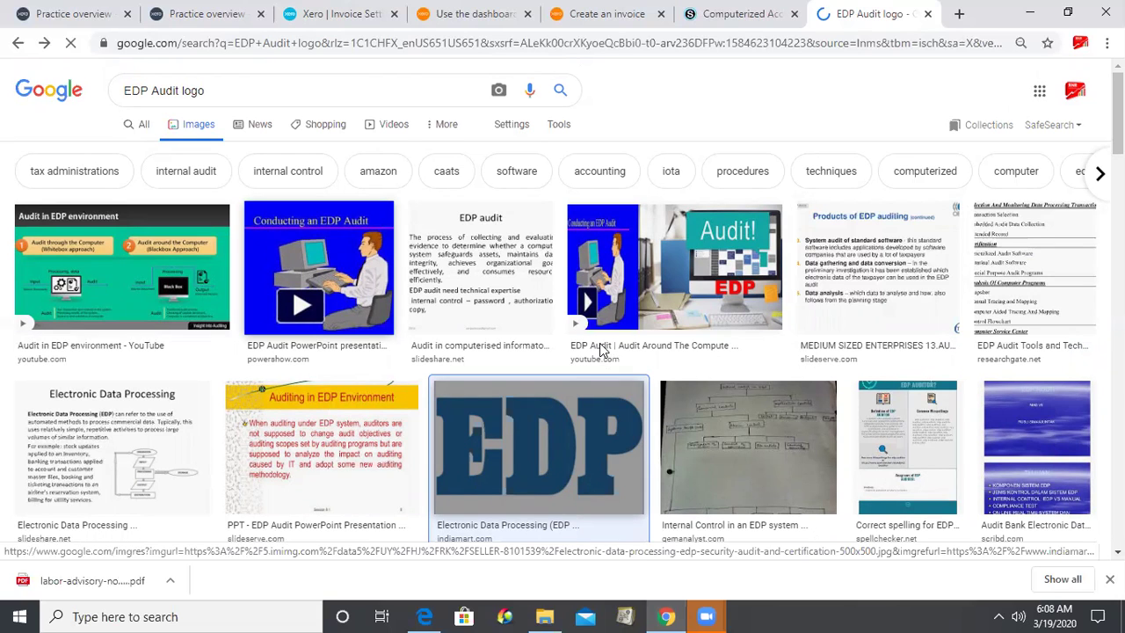
pyautogui.hotkey('ctrl', '3')
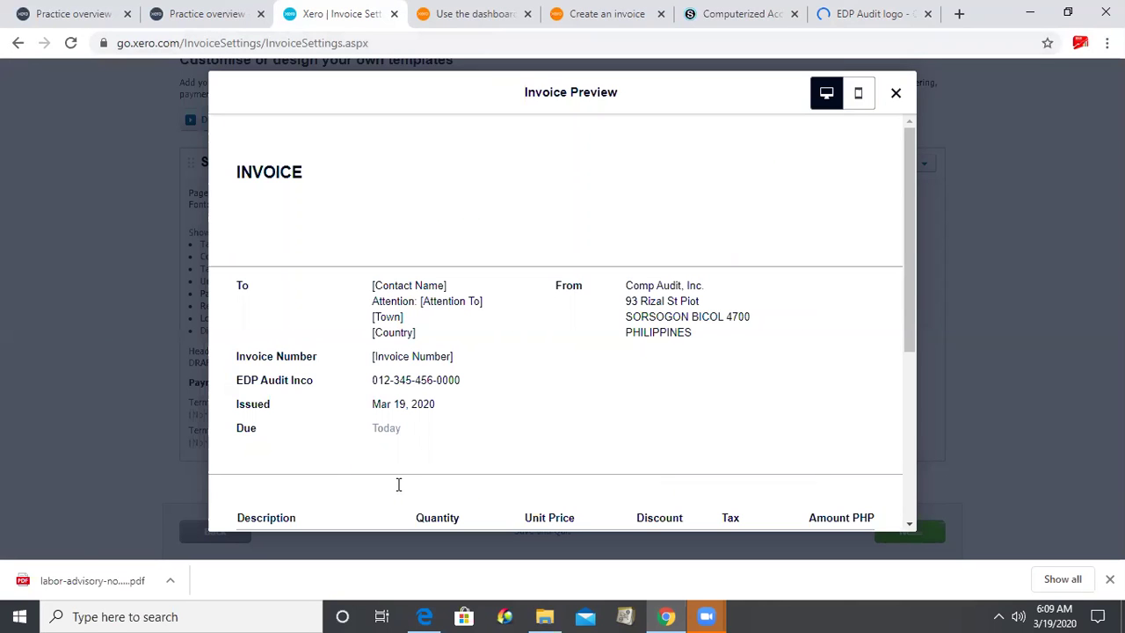
# - In Default Settings, make bills and sales invoices due 30 day(s) after their date
pyautogui.scroll(-4, 398, 484)
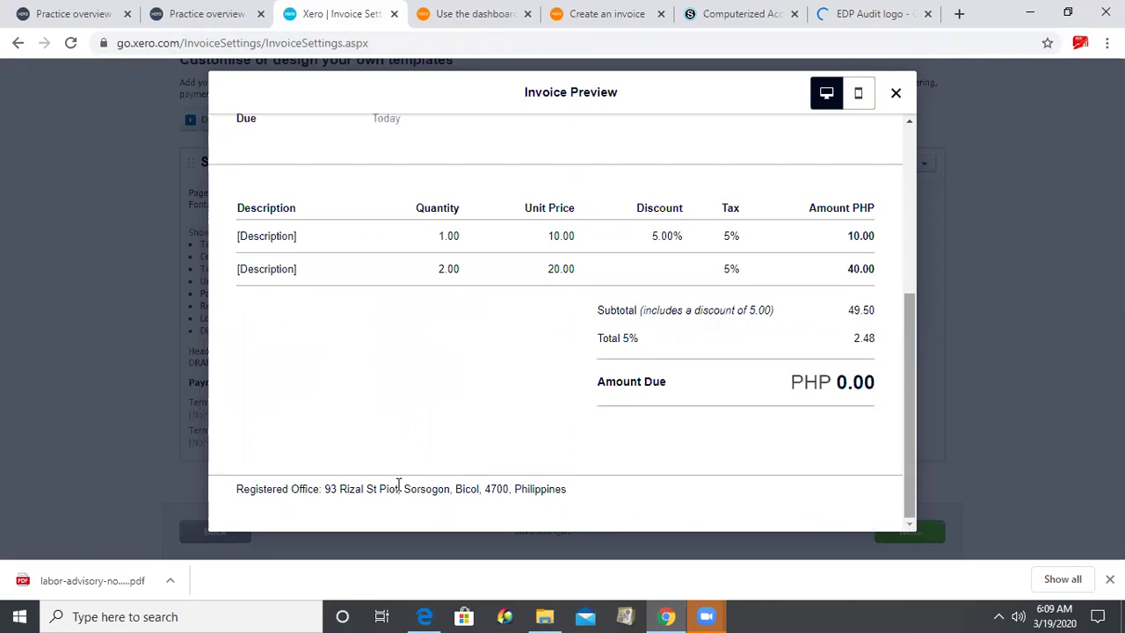
pyautogui.press('Escape')
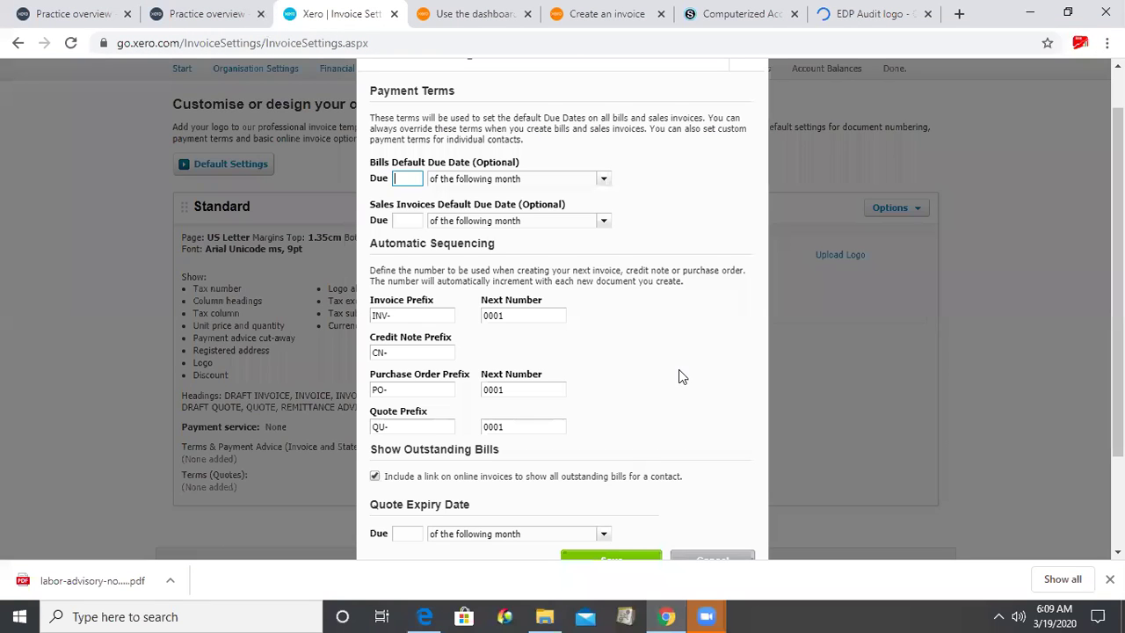
pyautogui.write('30')
pyautogui.press('Tab')
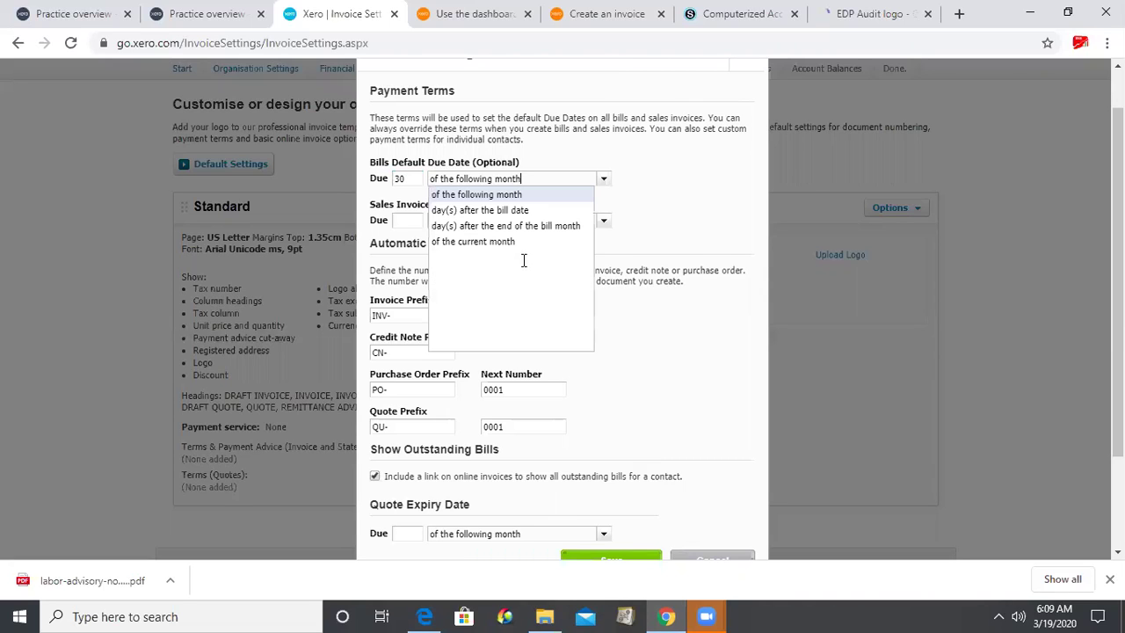
pyautogui.press('Down')
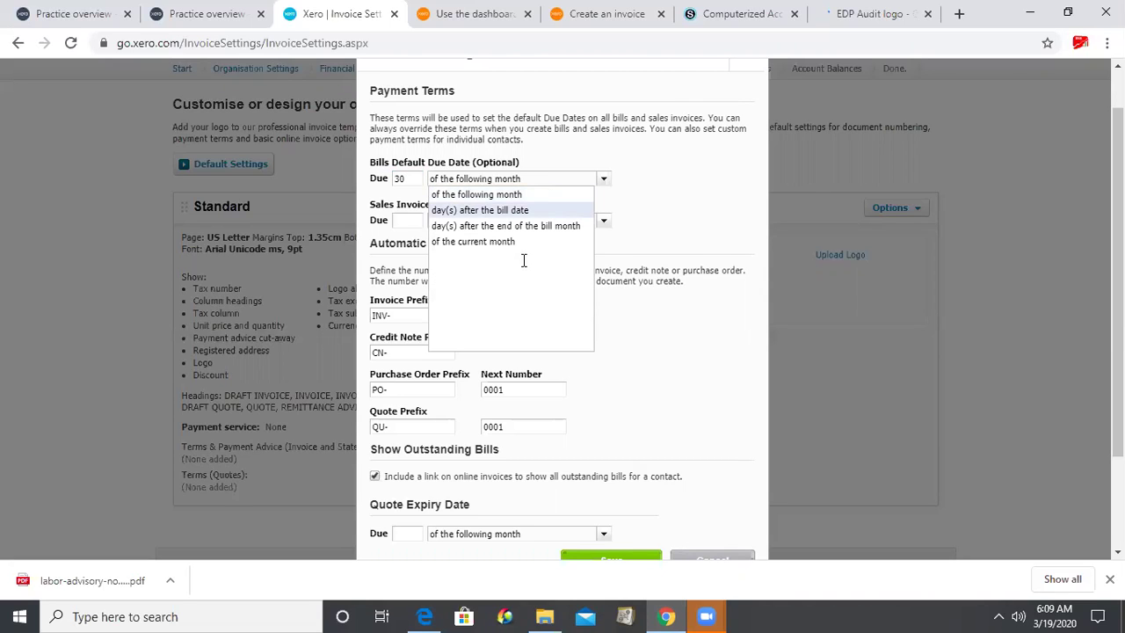
pyautogui.press('Tab')
pyautogui.write('30')
pyautogui.press('Tab')
pyautogui.press('Down')
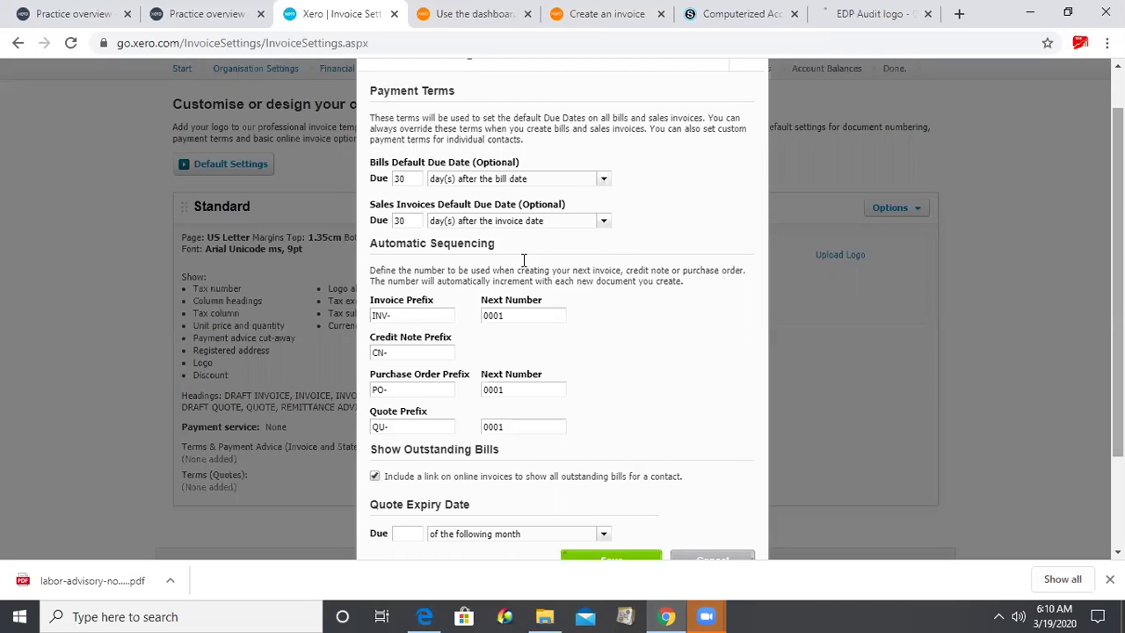
# - Set quote expiry to the 30th of the following month and save the default settings
pyautogui.scroll(-1, 524, 261)
pyautogui.press('Tab')
pyautogui.write('30')
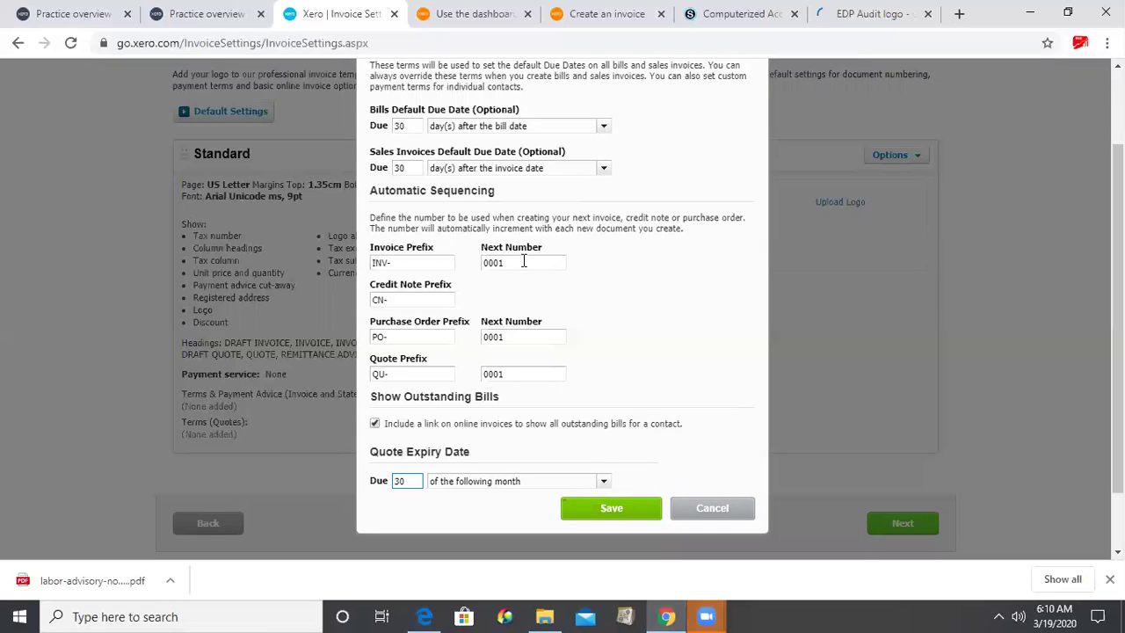
pyautogui.press('Tab')
pyautogui.click(524, 261)
pyautogui.click(625, 509)
pyautogui.click(630, 501)
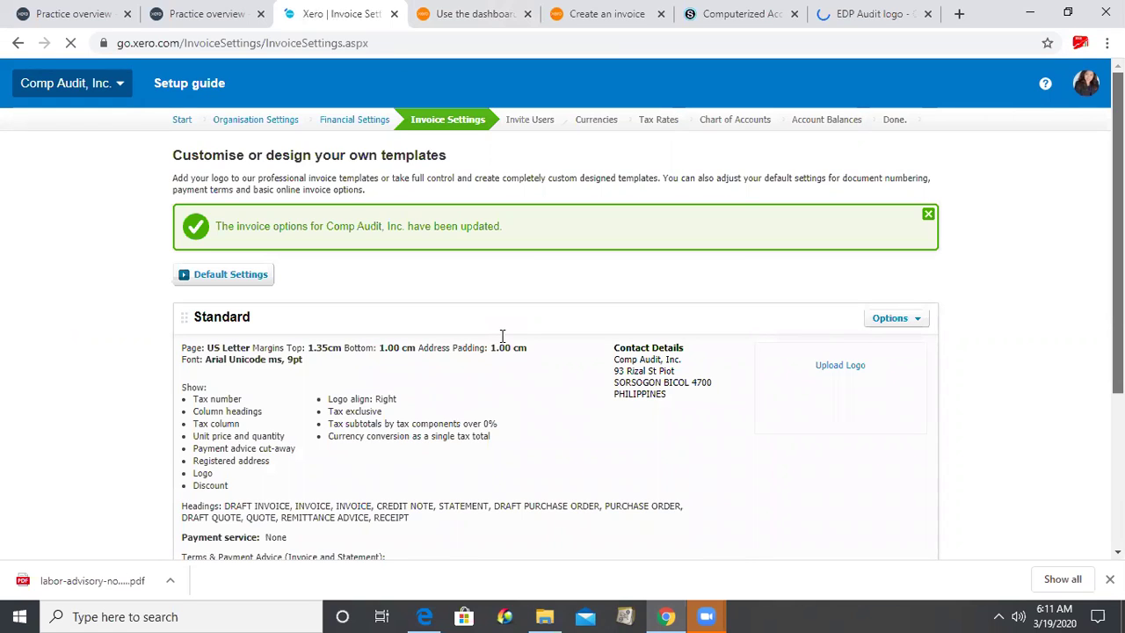
# - Review the invoice settings page and continue the setup guide to Invite Users
pyautogui.scroll(-1, 485, 275)
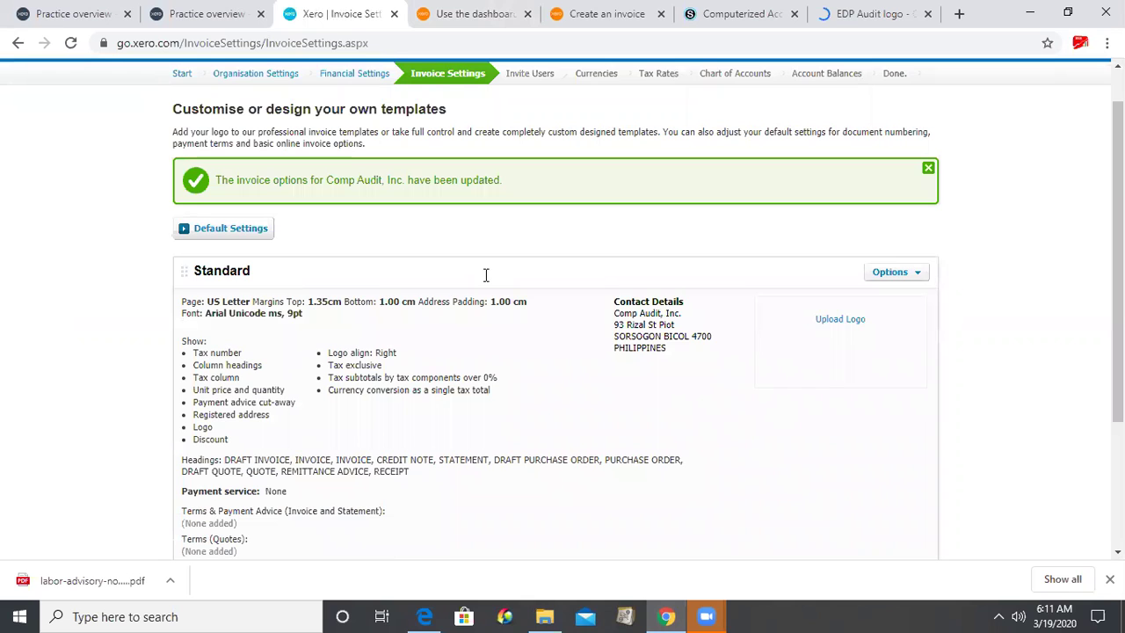
pyautogui.scroll(1, 485, 275)
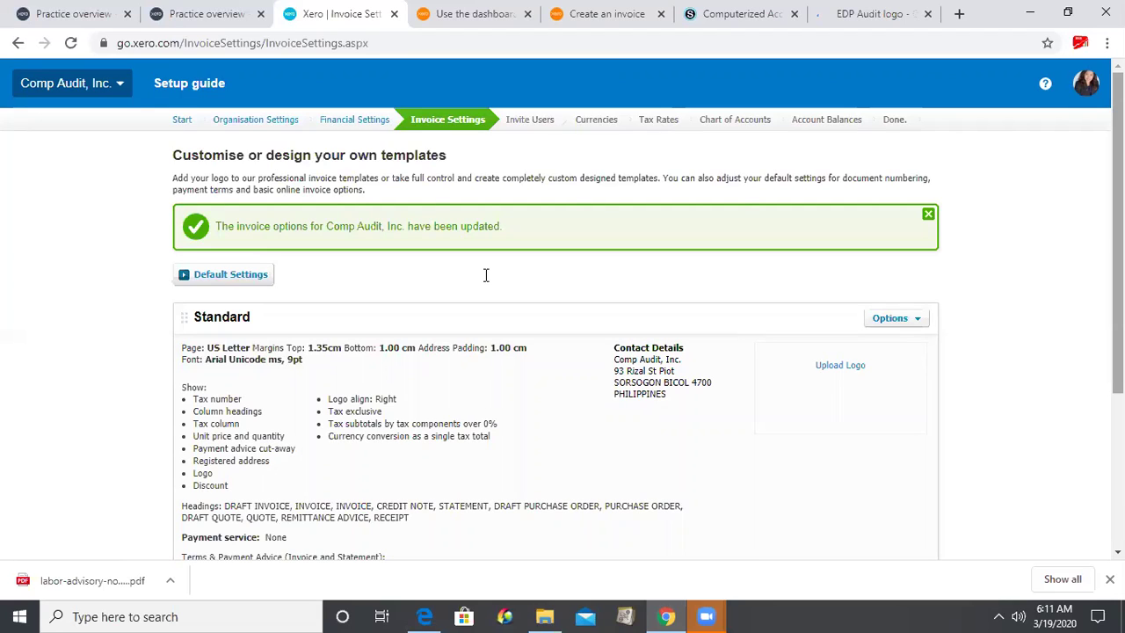
pyautogui.scroll(-2, 485, 275)
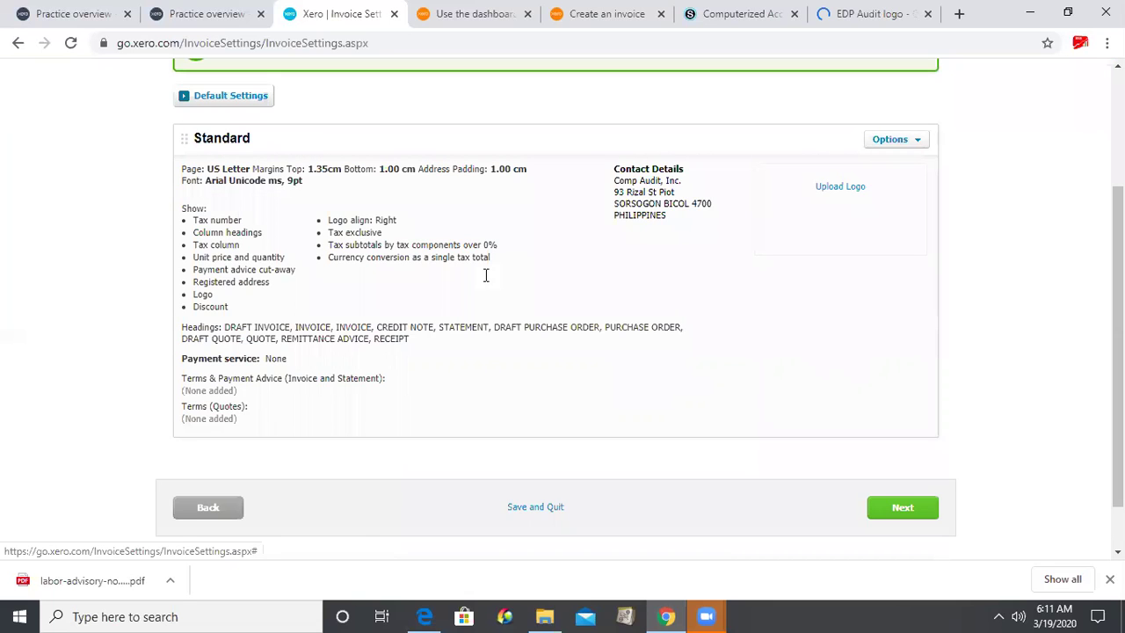
pyautogui.press('Return')
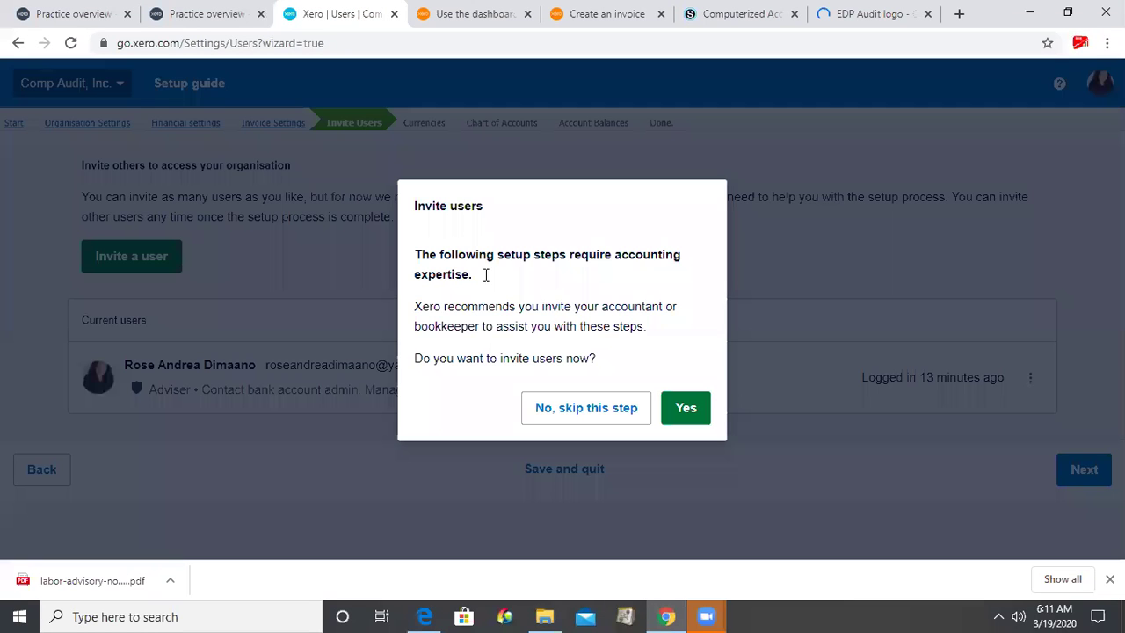
# - Agree to invite users now, select the First name field, then switch to Schoology updates
pyautogui.press('Return')
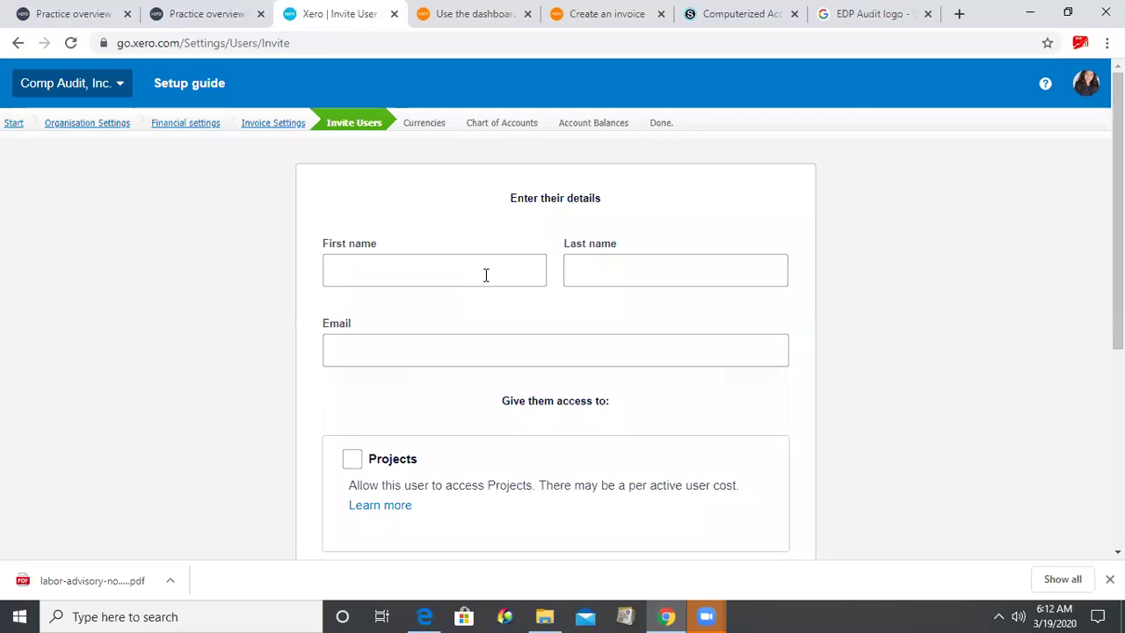
pyautogui.click(485, 275)
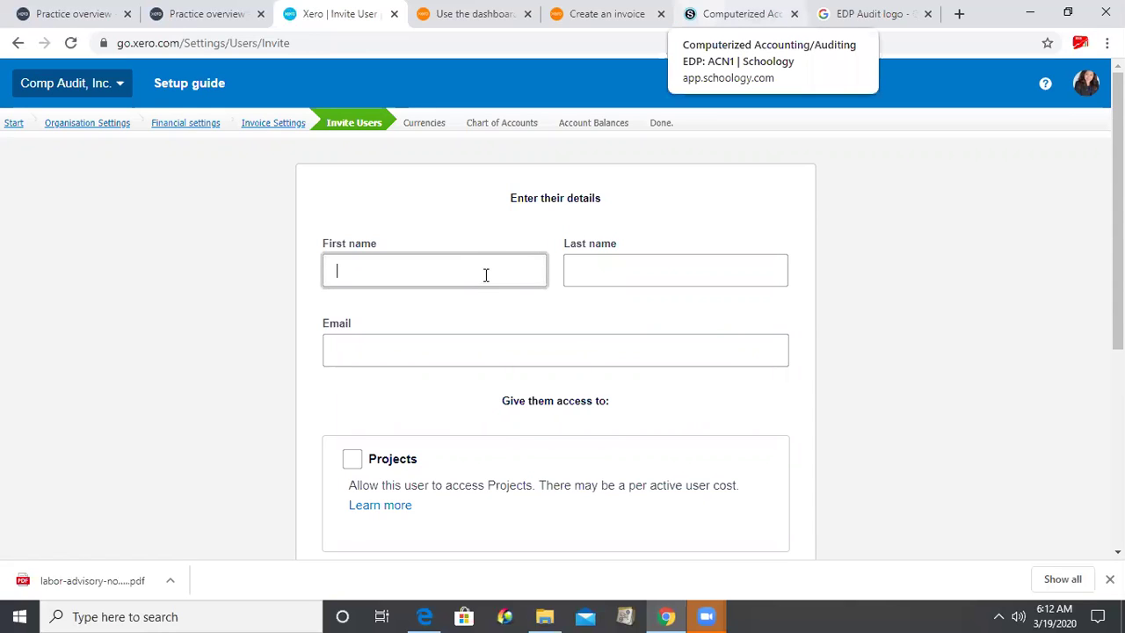
pyautogui.click(738, 13)
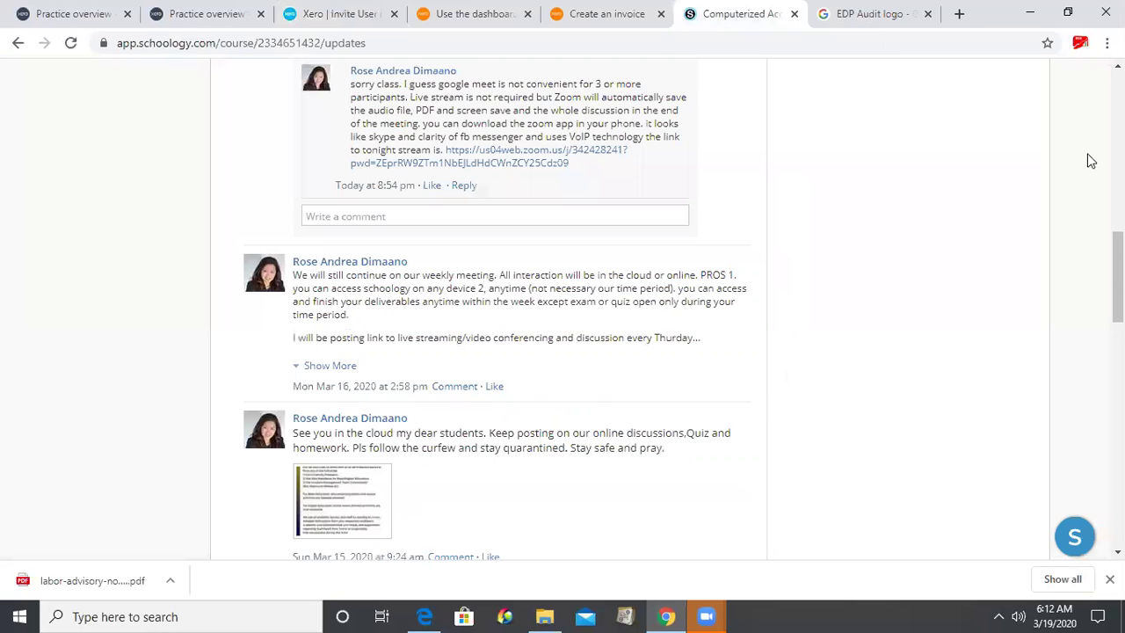
# - Scroll through the Schoology course updates feed, then return to the Xero invite form
pyautogui.scroll(5, 496, 308)
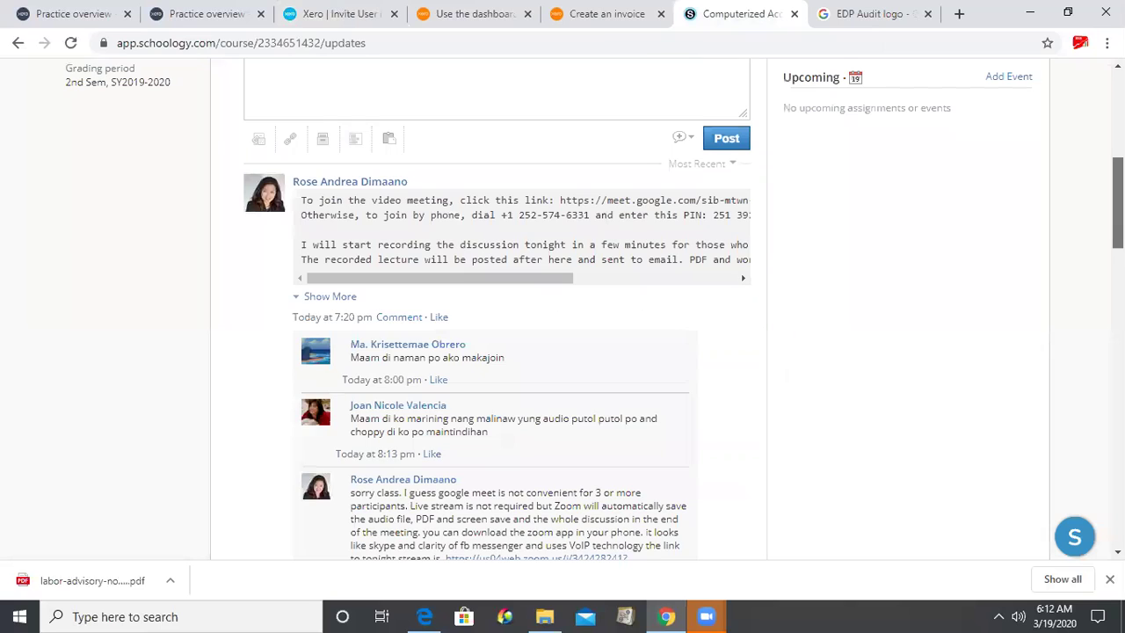
pyautogui.scroll(2, 496, 308)
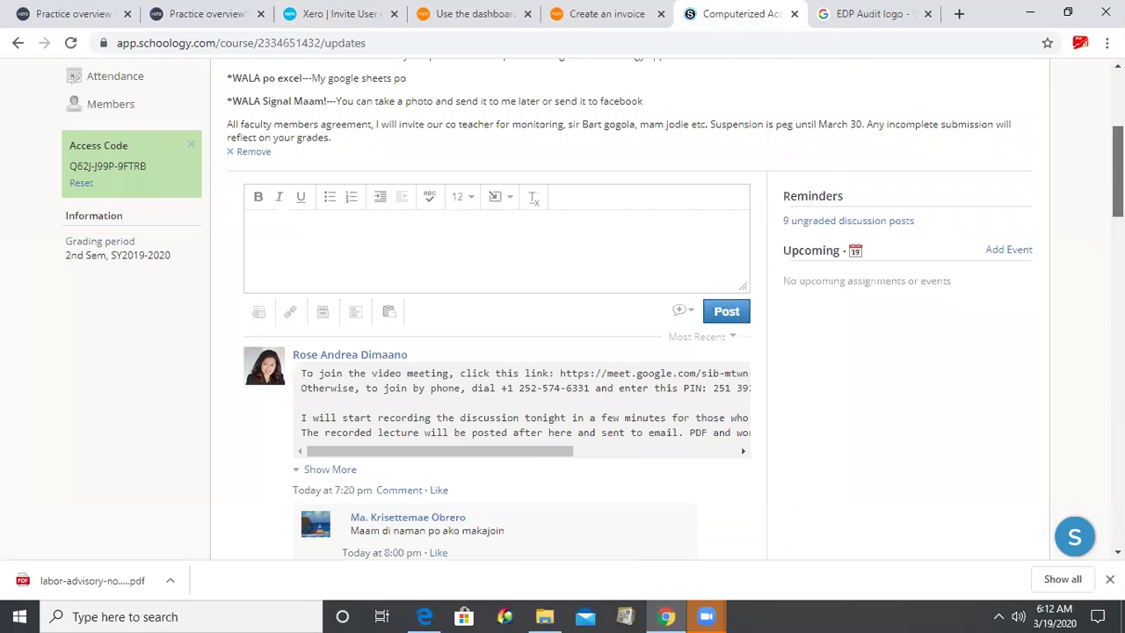
pyautogui.scroll(1, 562, 308)
pyautogui.scroll(-1, 592, 309)
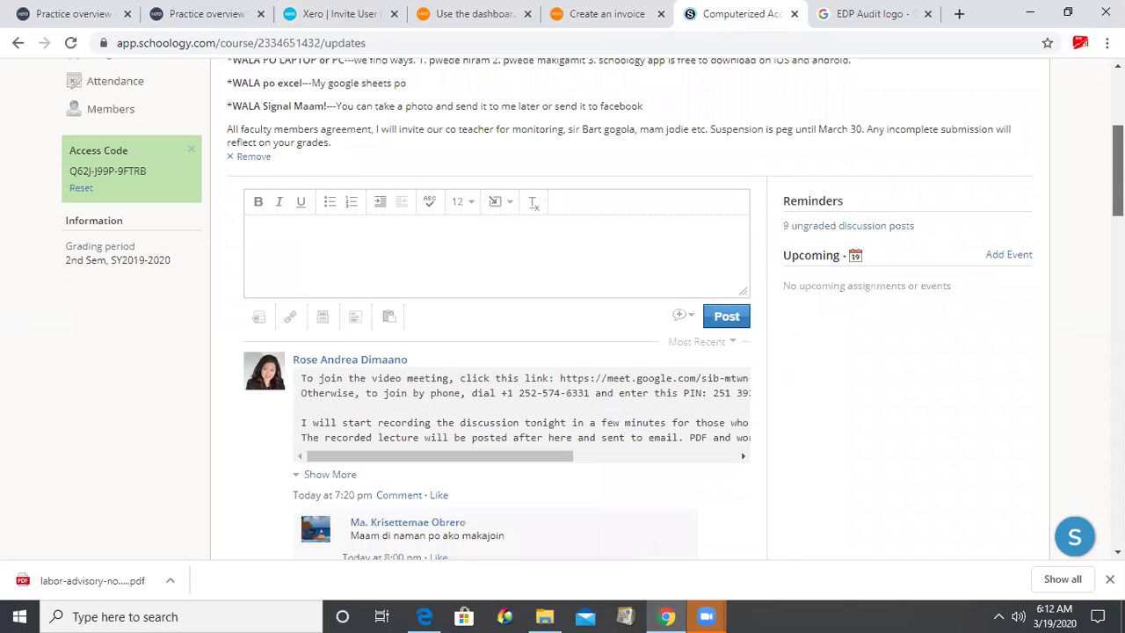
pyautogui.scroll(-2, 562, 308)
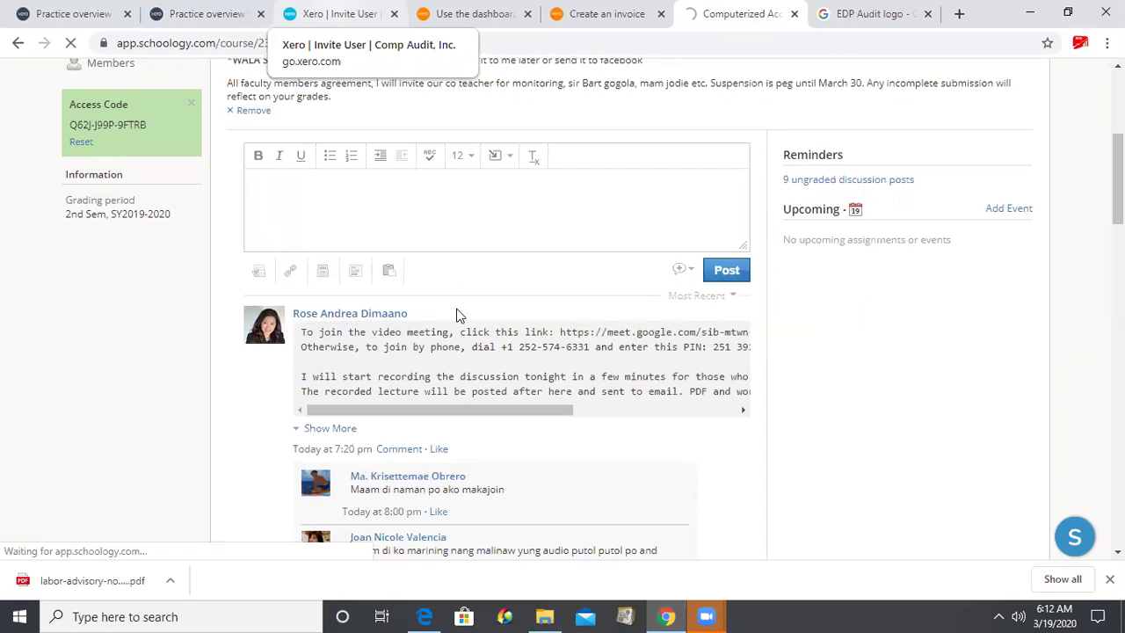
pyautogui.hotkey('ctrl', '3')
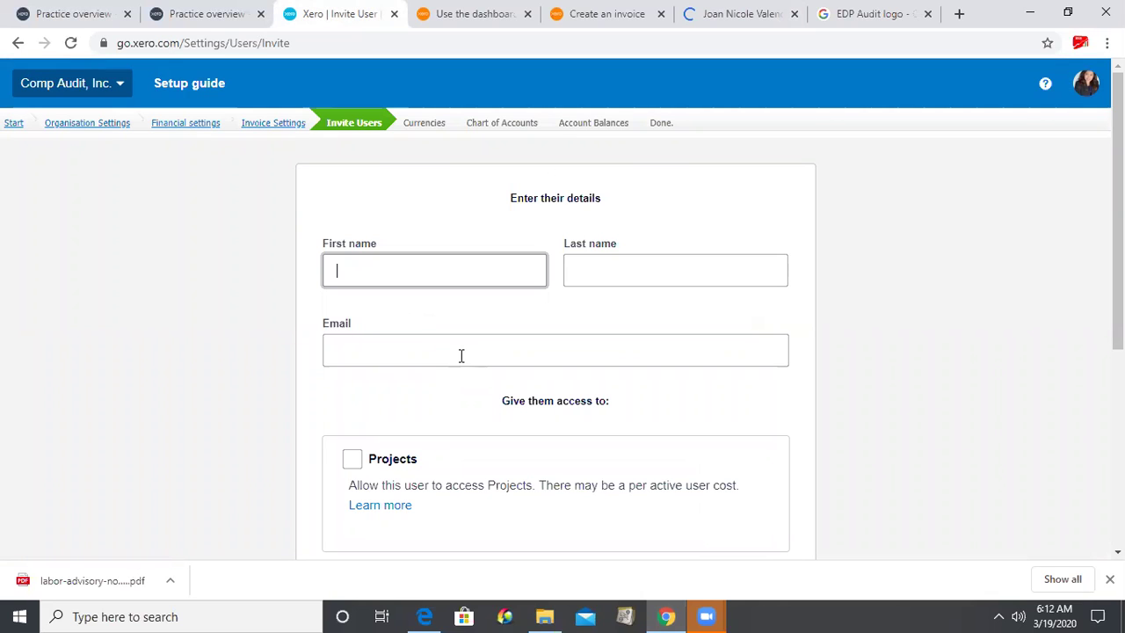
# - Paste the invitee's first and last name, then switch to their Schoology profile
pyautogui.press('Tab')
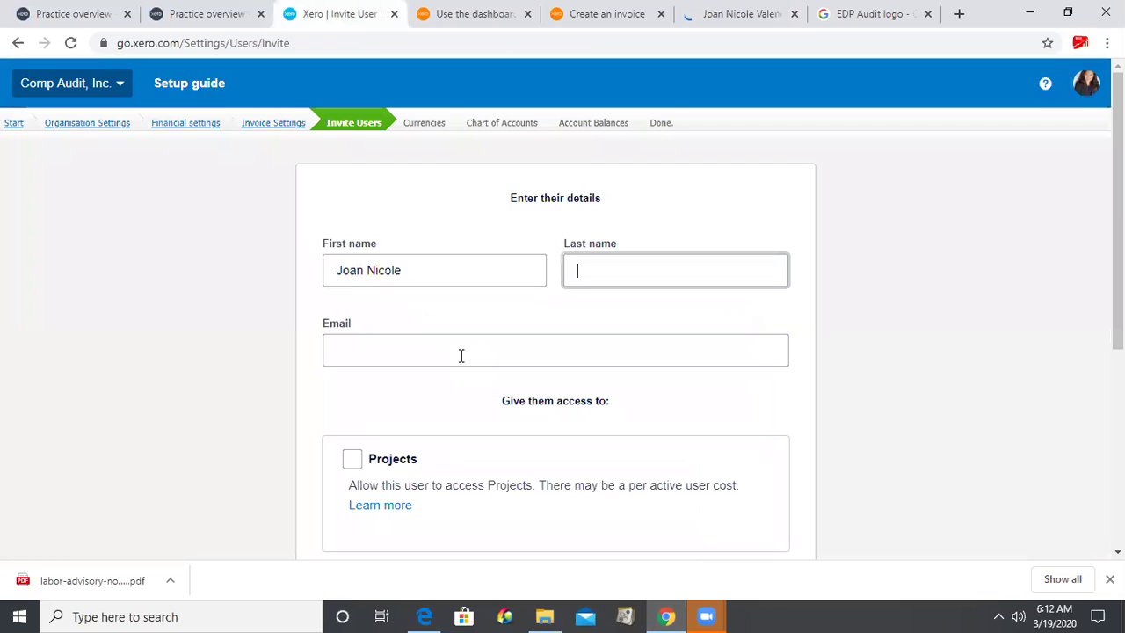
pyautogui.press('Tab')
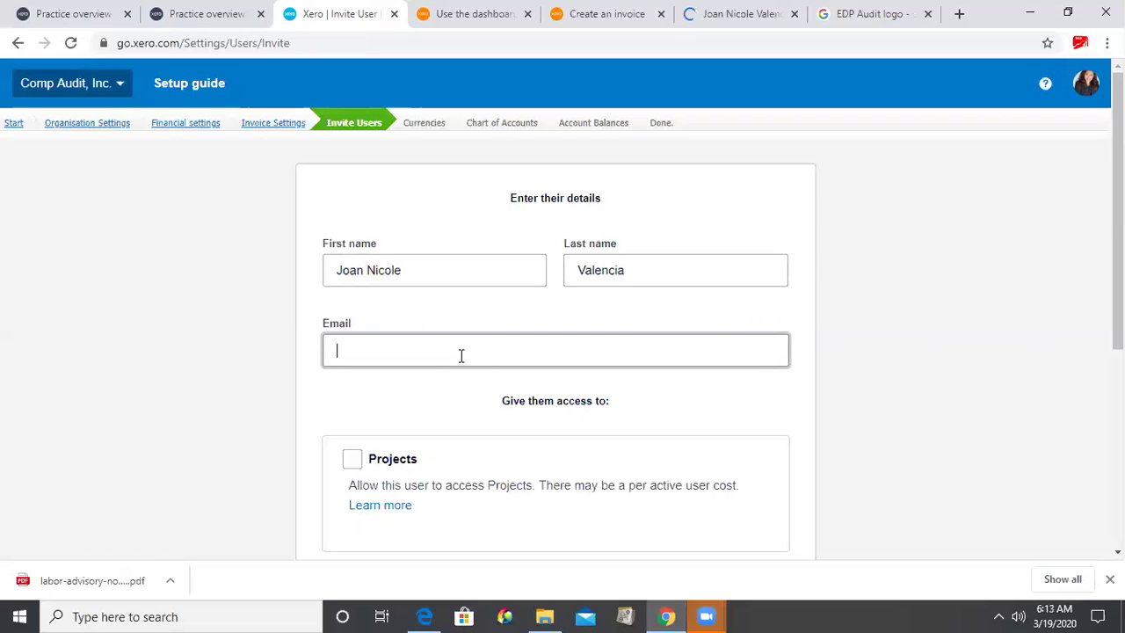
pyautogui.hotkey('ctrl', '6')
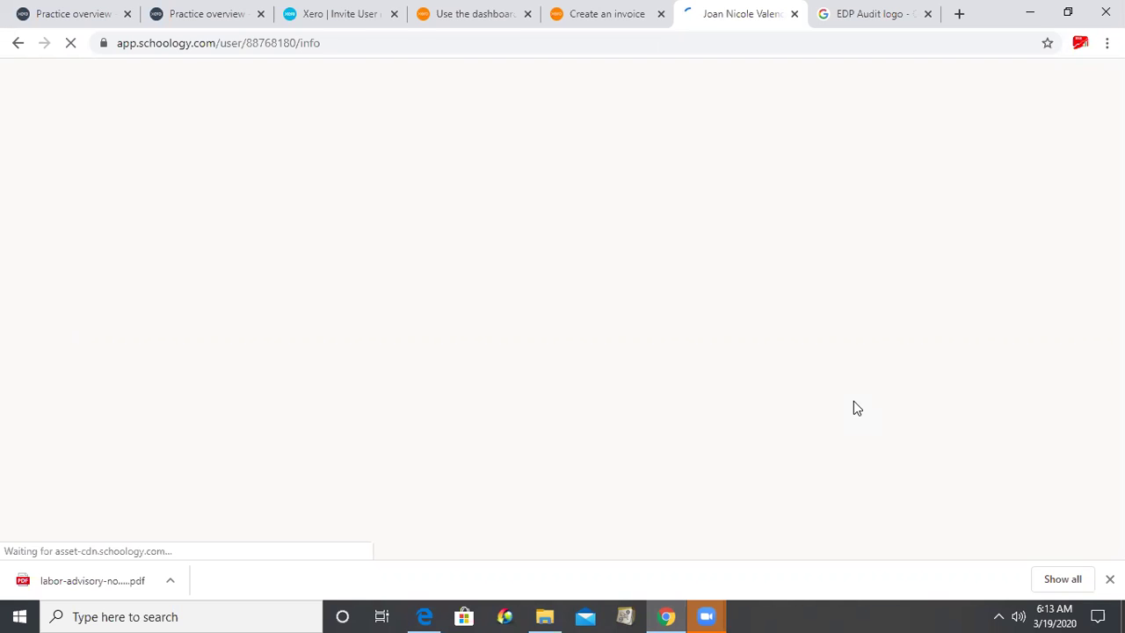
# - Reload the invitee's Schoology profile to read their info, then return to the Xero invite form
pyautogui.click(474, 14)
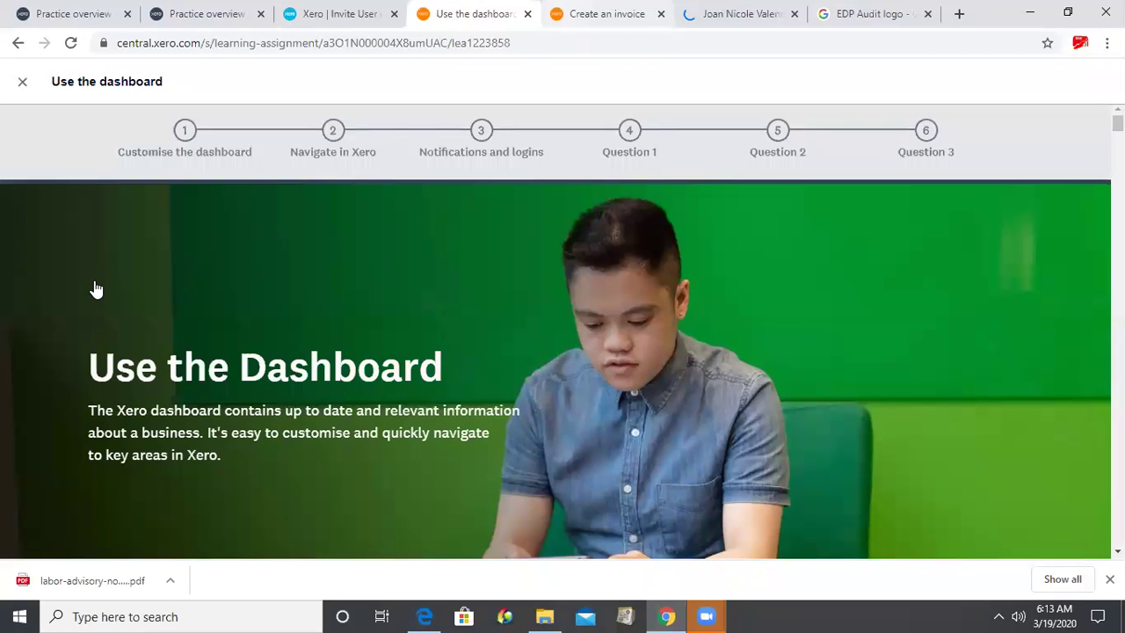
pyautogui.hotkey('ctrl', 'shift', 'Tab')
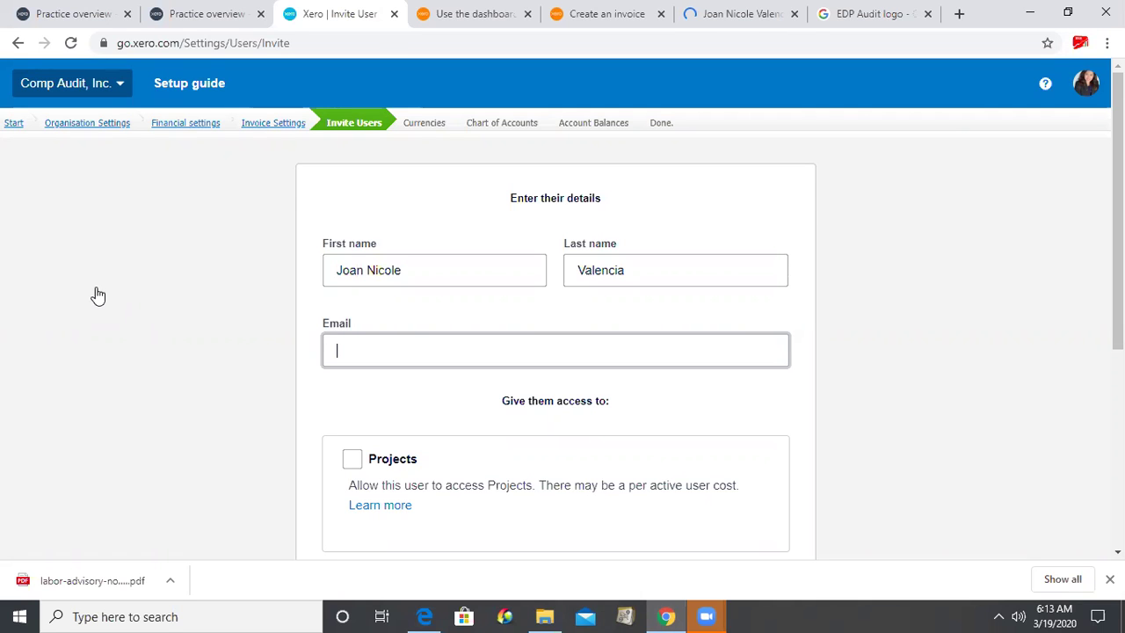
pyautogui.hotkey('ctrl', '6')
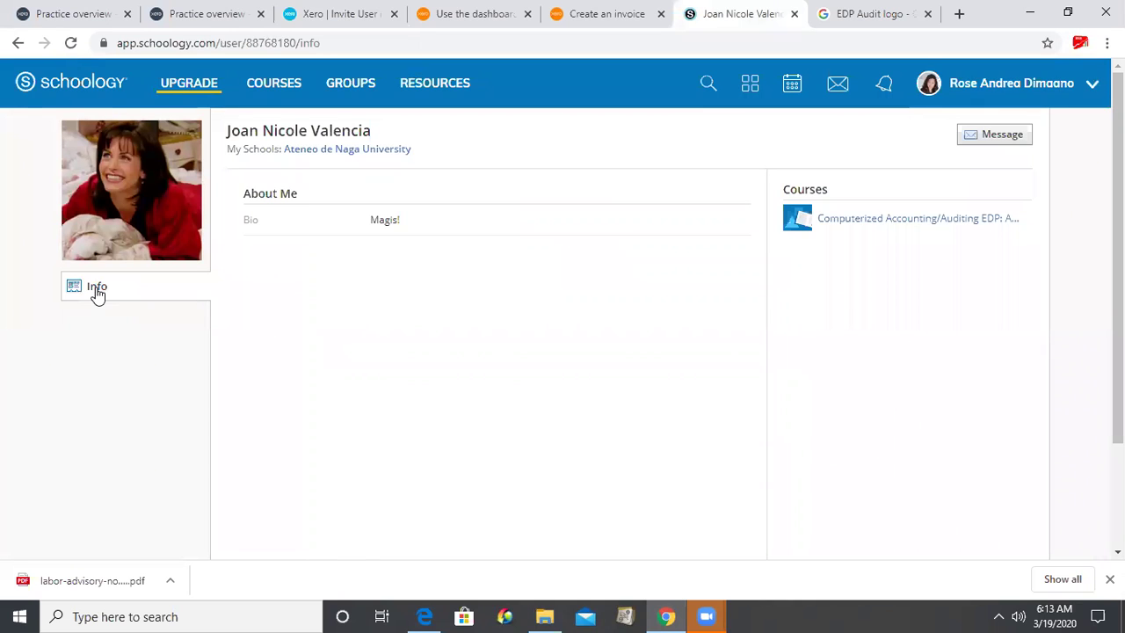
pyautogui.click(96, 290)
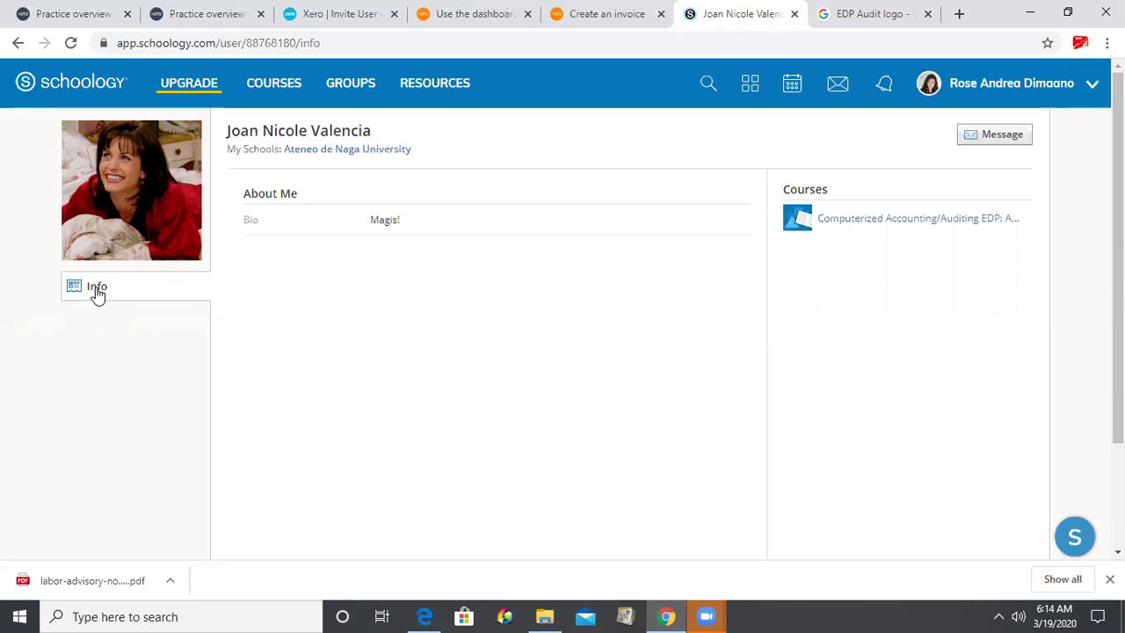
pyautogui.click(97, 295)
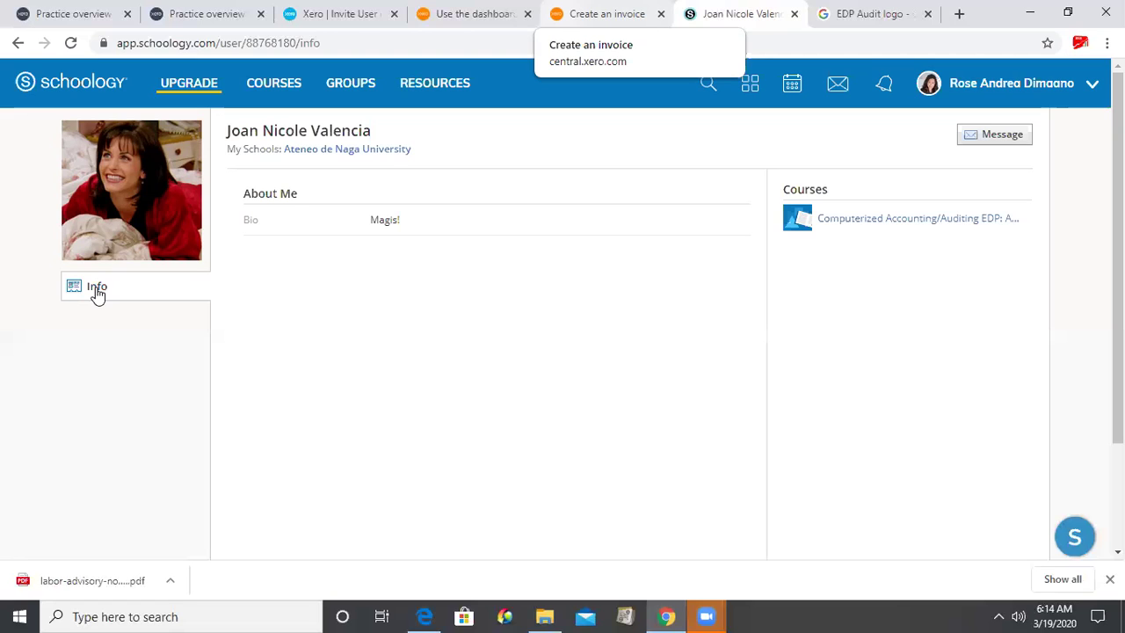
pyautogui.hotkey('ctrl', '3')
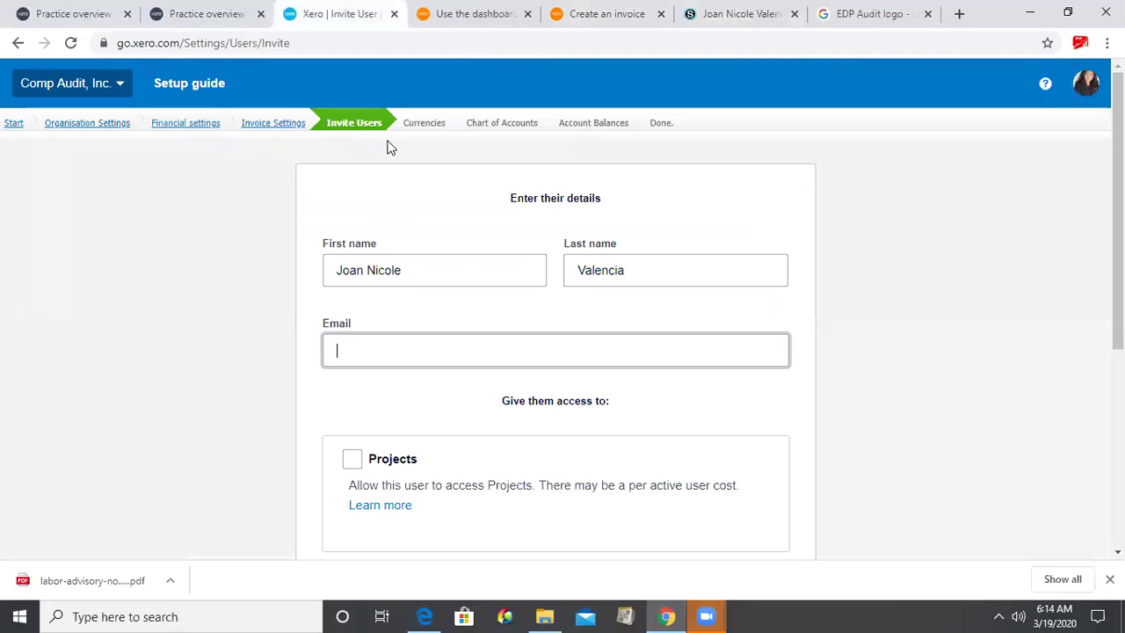
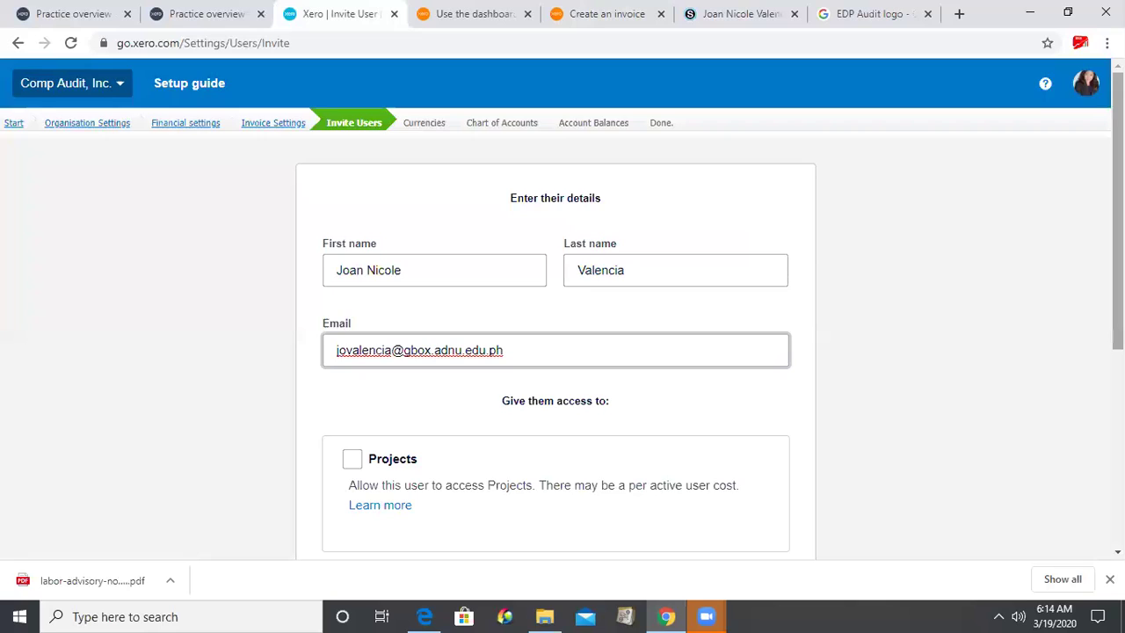
# - Enter the invitee's e-mail address and grant Admin-level Projects access
pyautogui.scroll(-1, 351, 395)
pyautogui.click(355, 342)
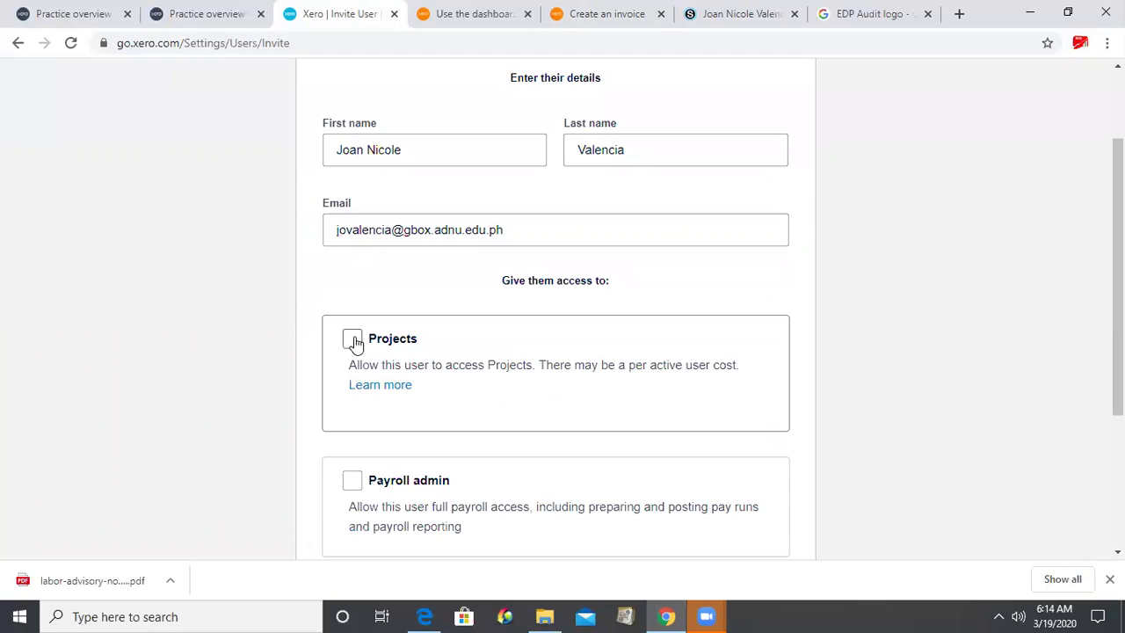
pyautogui.click(735, 409)
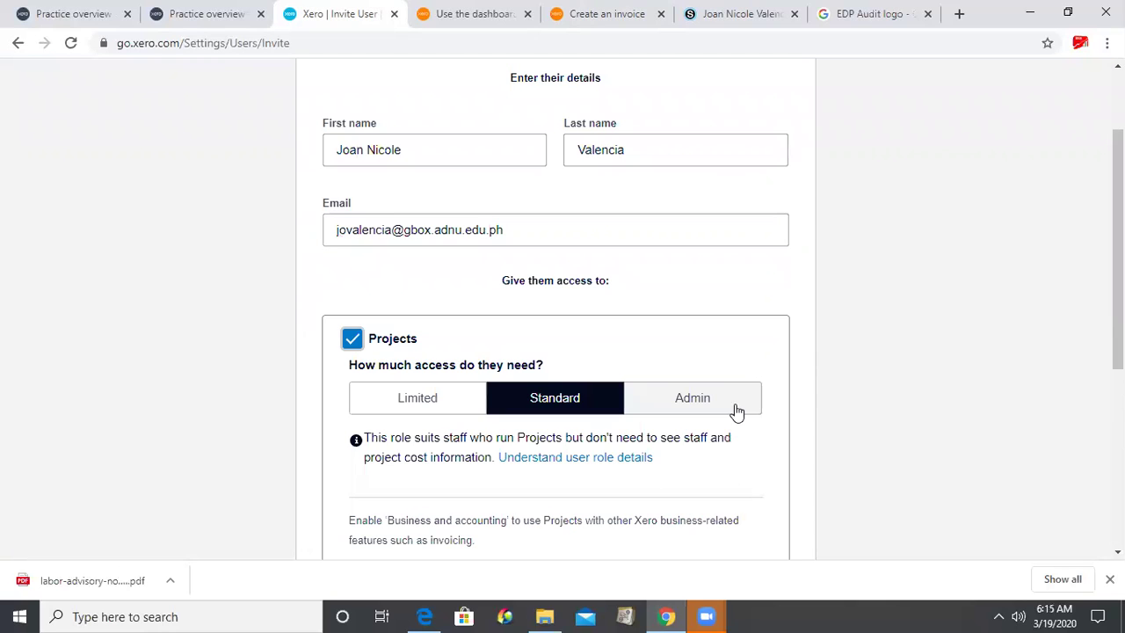
pyautogui.click(735, 410)
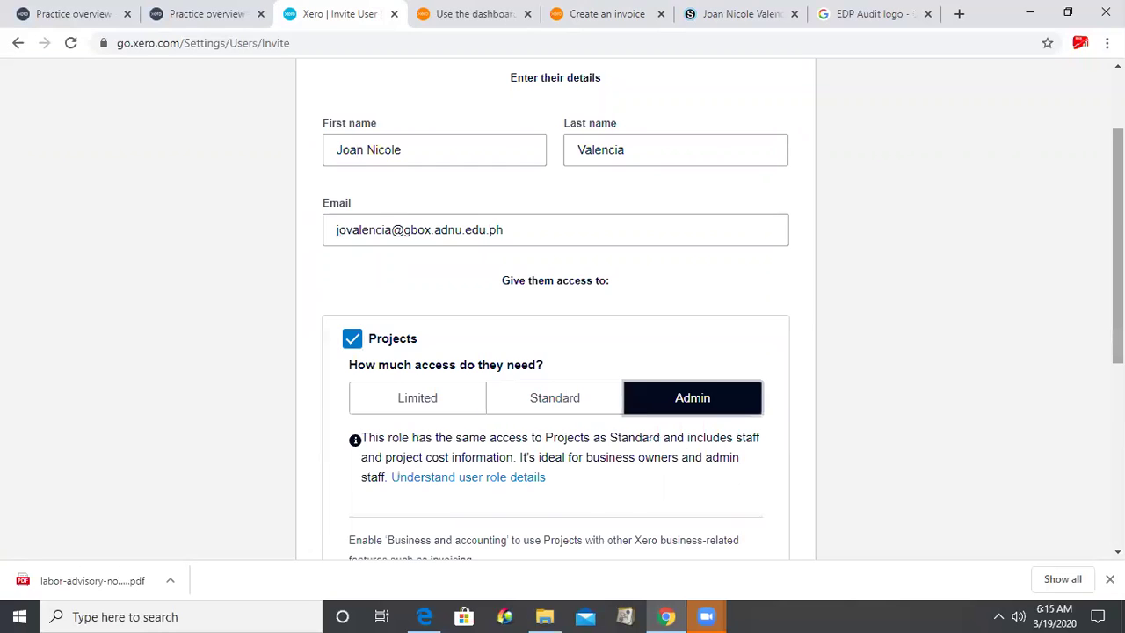
pyautogui.scroll(-2, 359, 352)
pyautogui.scroll(-1, 349, 354)
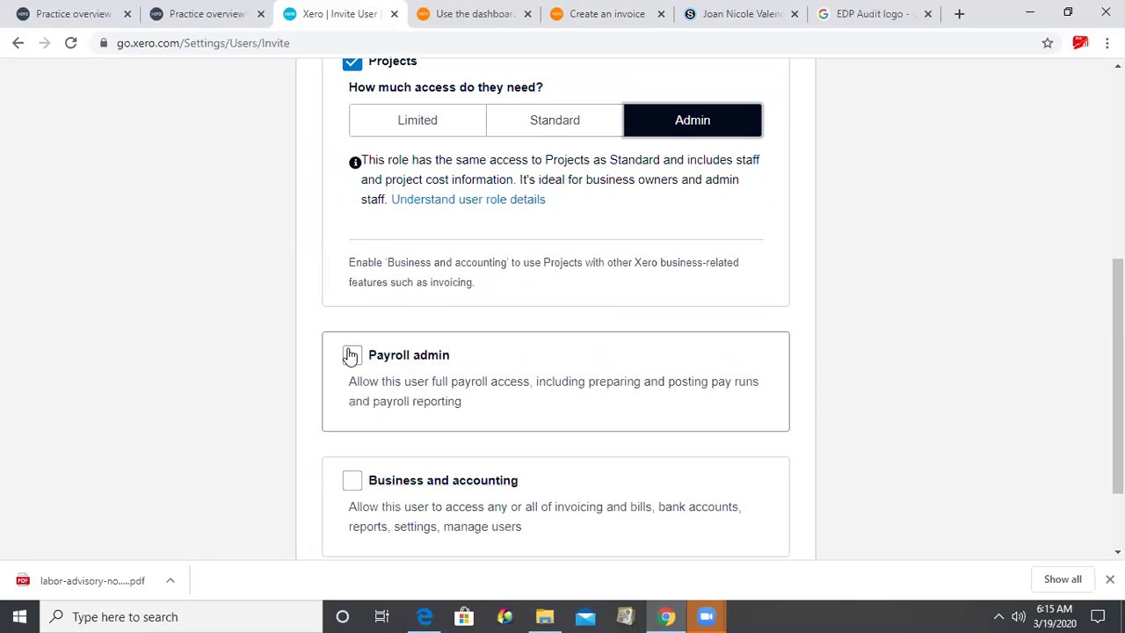
# - Grant Payroll admin, Adviser business access, bank account admin and Manage users, then send the invite
pyautogui.click(352, 356)
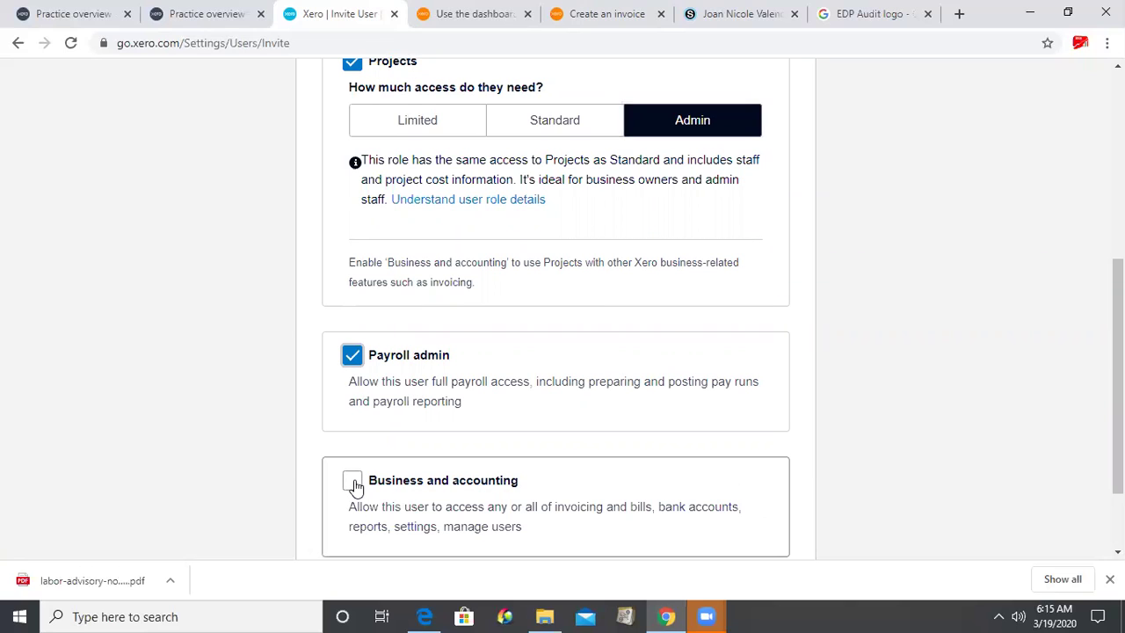
pyautogui.click(352, 483)
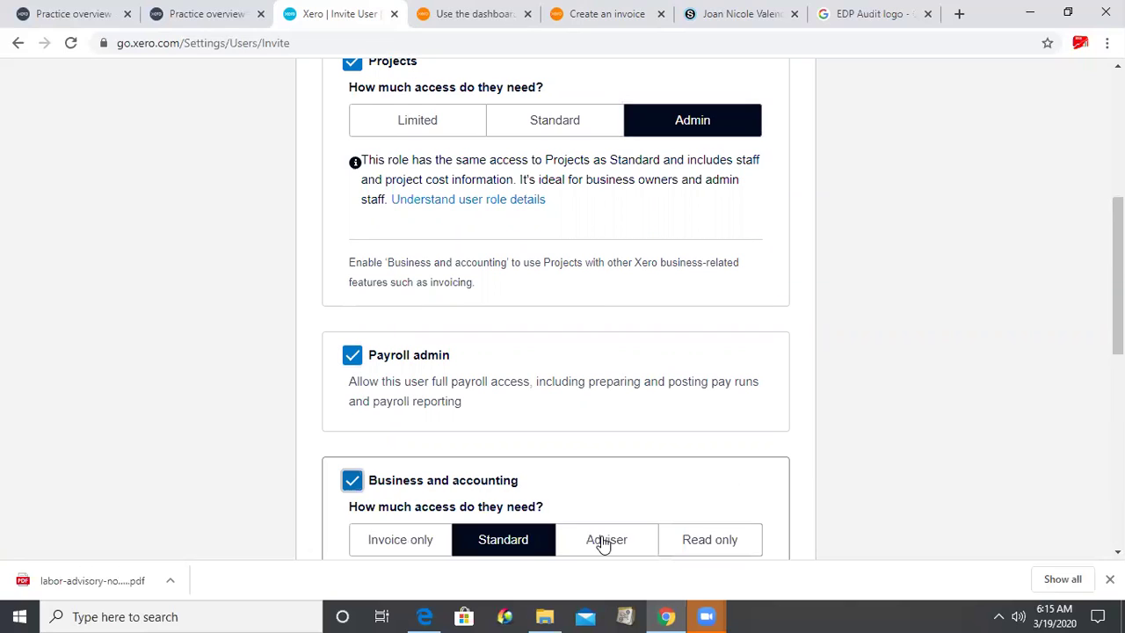
pyautogui.click(604, 543)
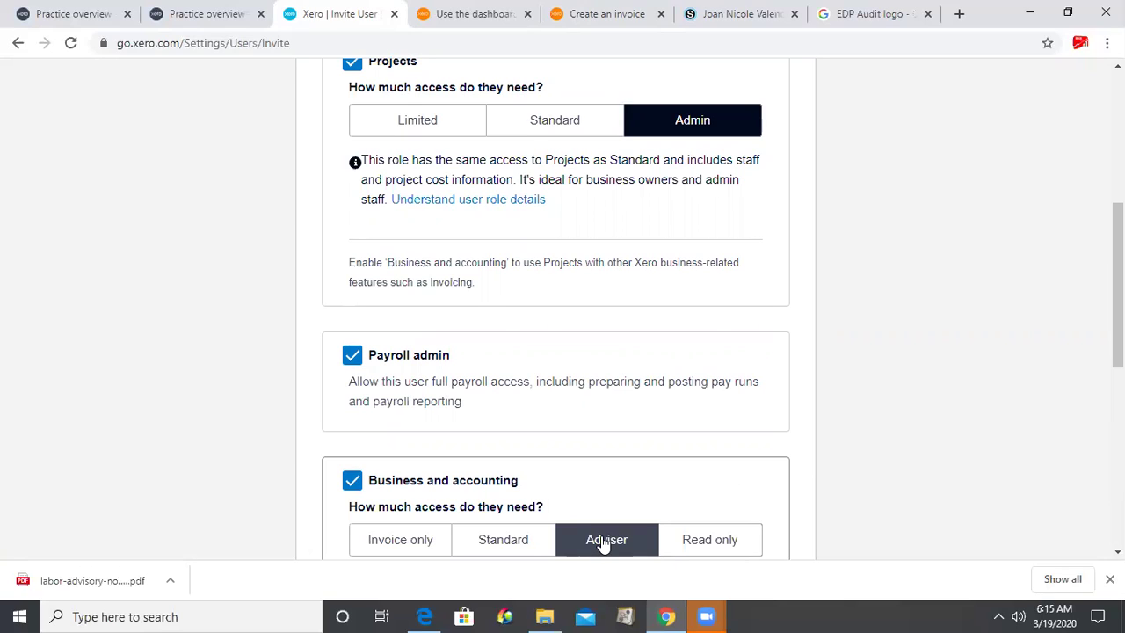
pyautogui.click(603, 542)
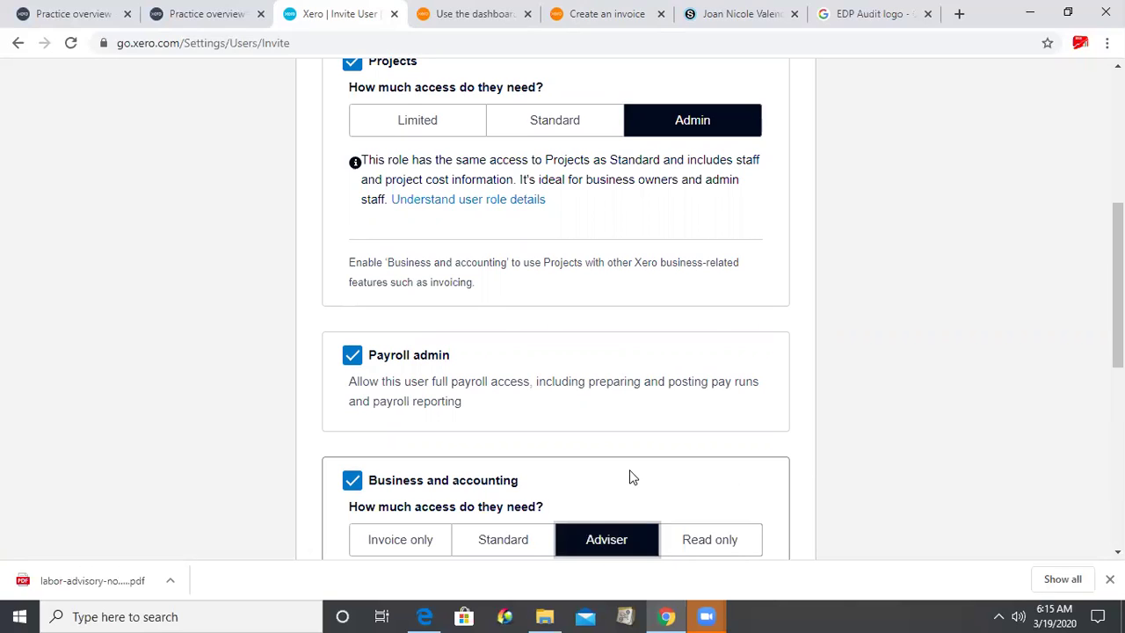
pyautogui.scroll(-5, 549, 338)
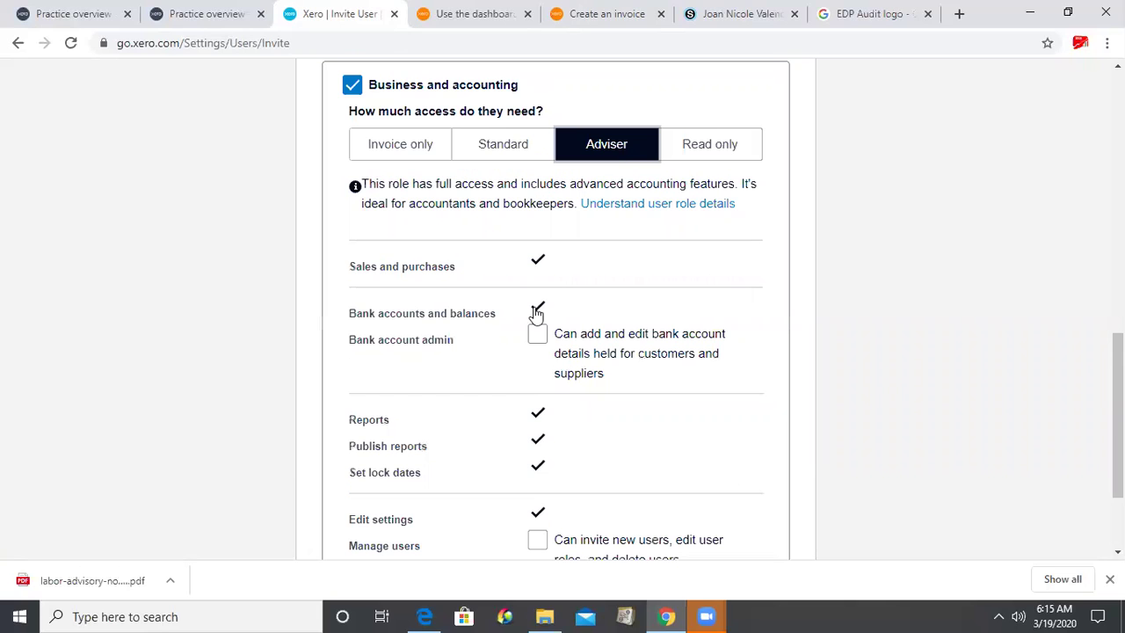
pyautogui.click(537, 334)
pyautogui.scroll(-1, 543, 521)
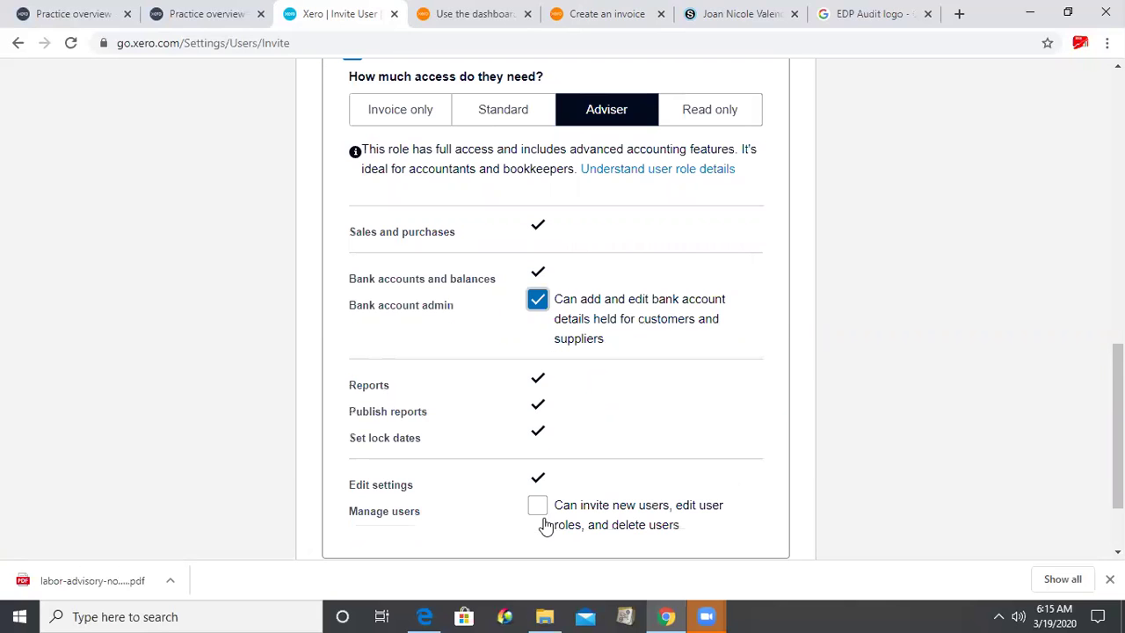
pyautogui.click(536, 505)
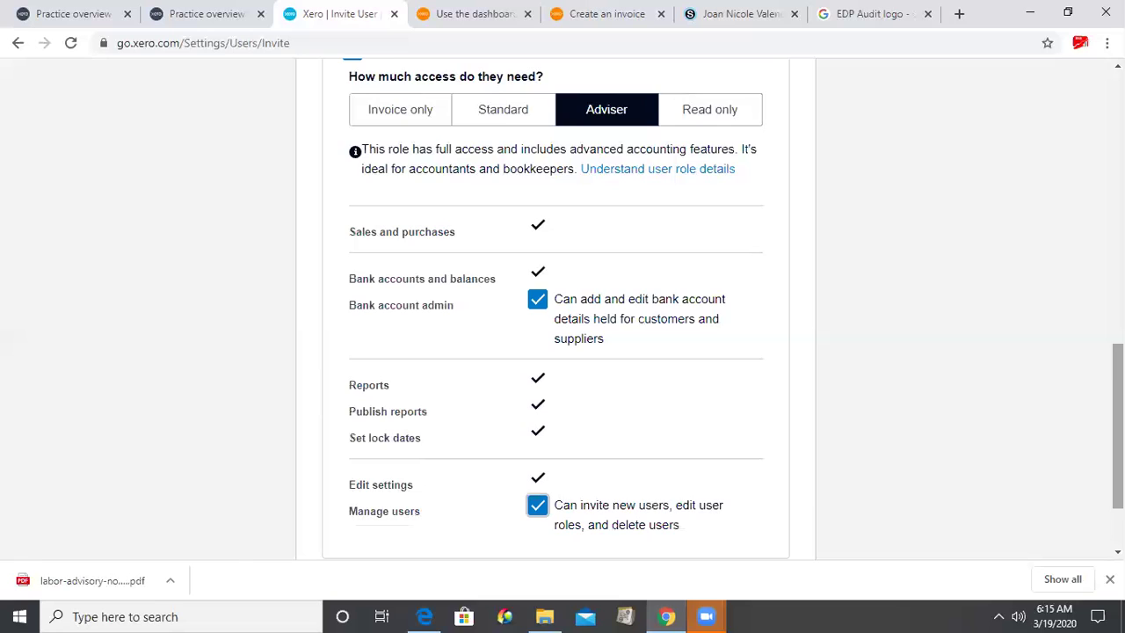
pyautogui.scroll(-2, 743, 509)
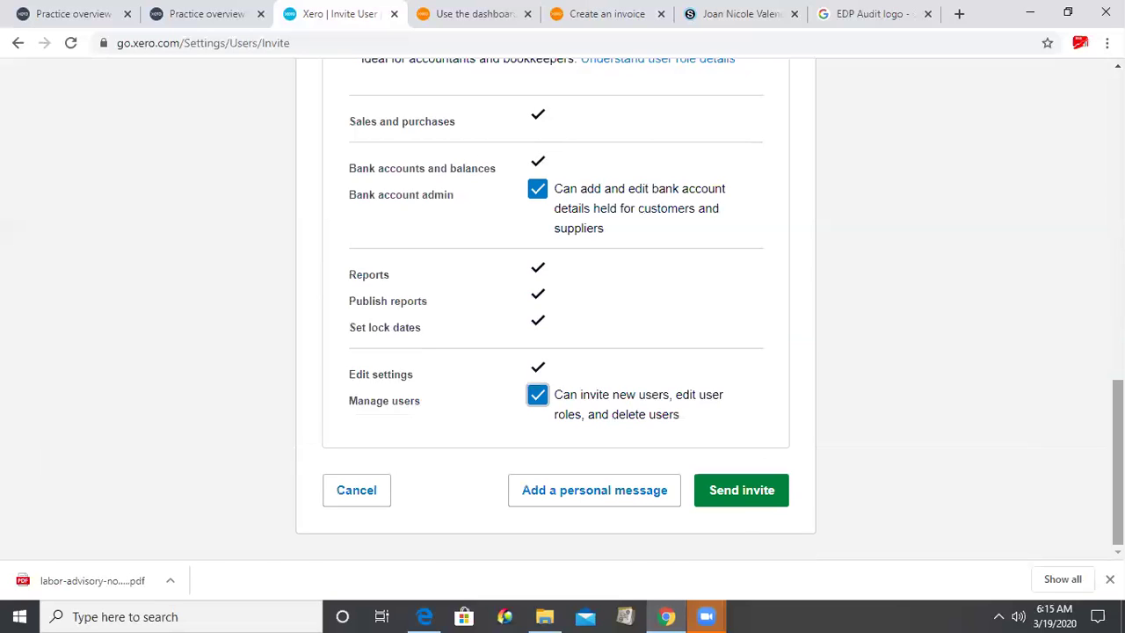
pyautogui.click(738, 490)
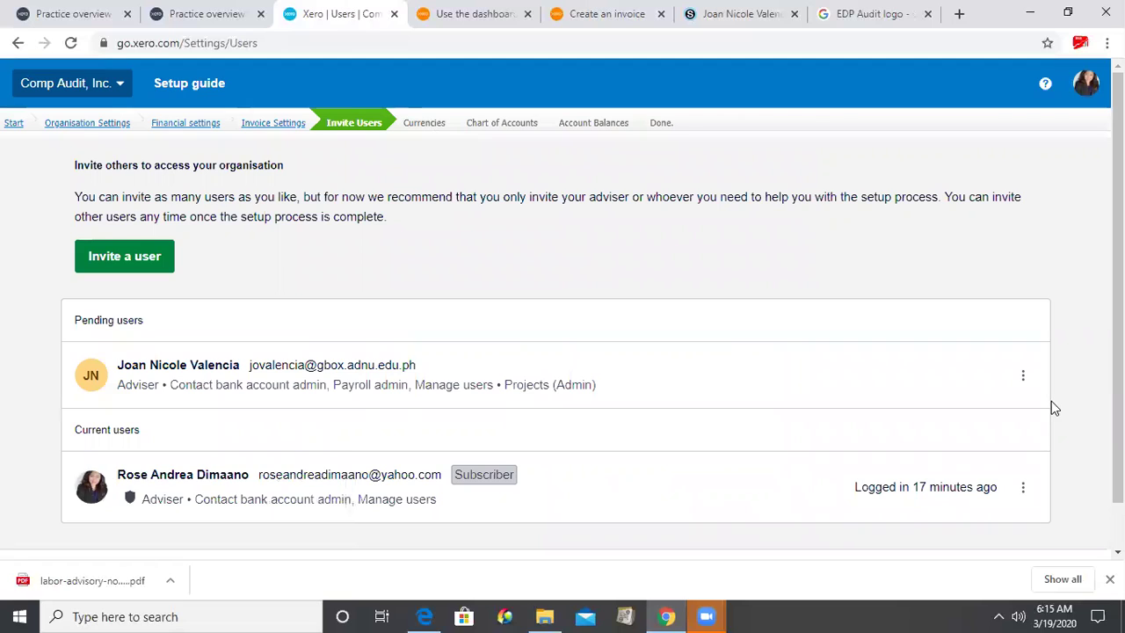
# - Continue from the Users page, with the invitation pending, to the Currencies step
pyautogui.scroll(-1, 1118, 290)
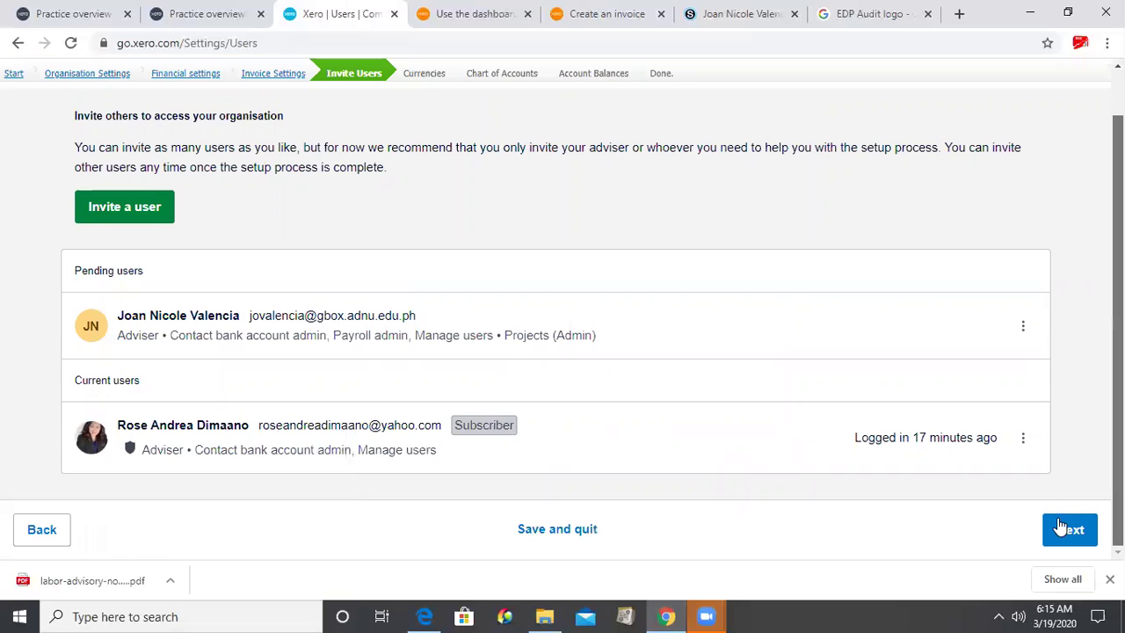
pyautogui.press('Return')
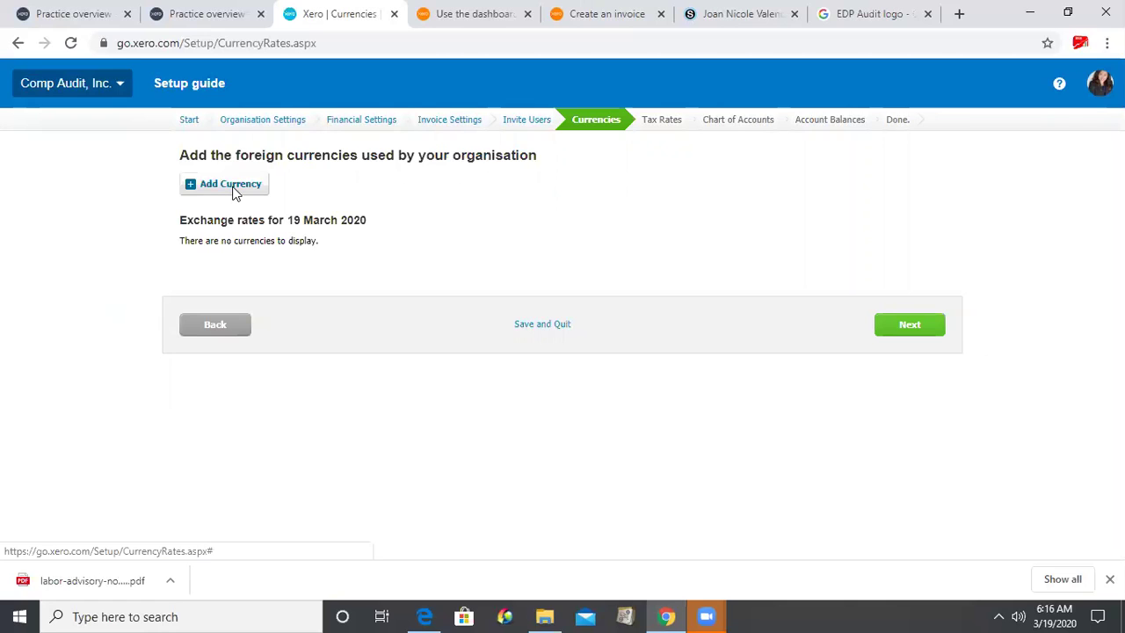
# - Add United States Dollar as a foreign currency
pyautogui.click(231, 184)
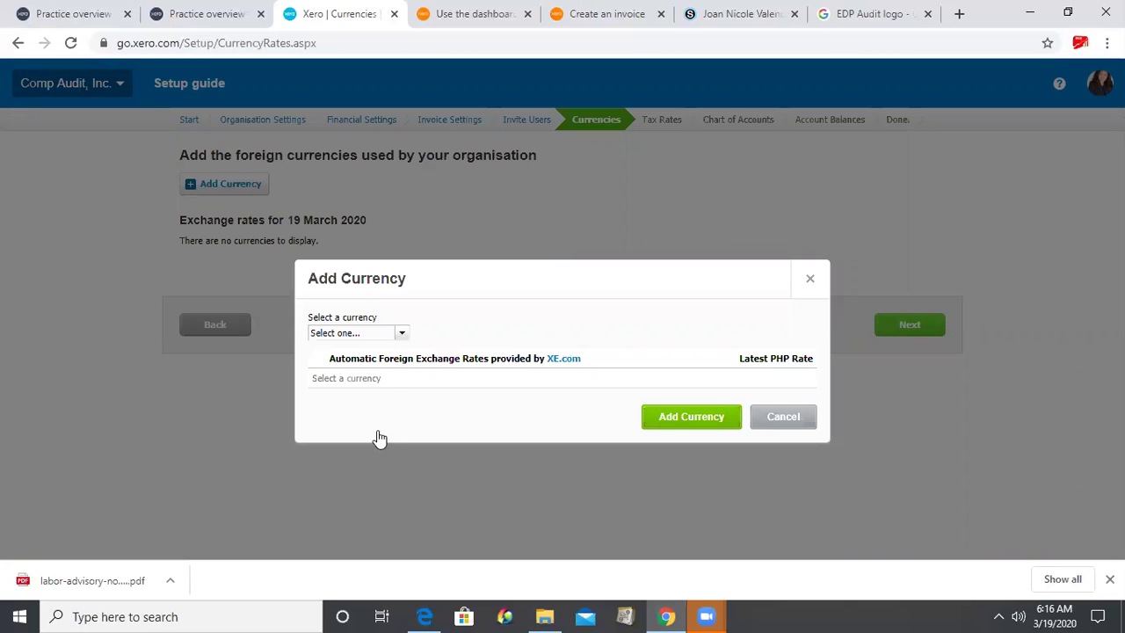
pyautogui.hotkey('alt', 'Down')
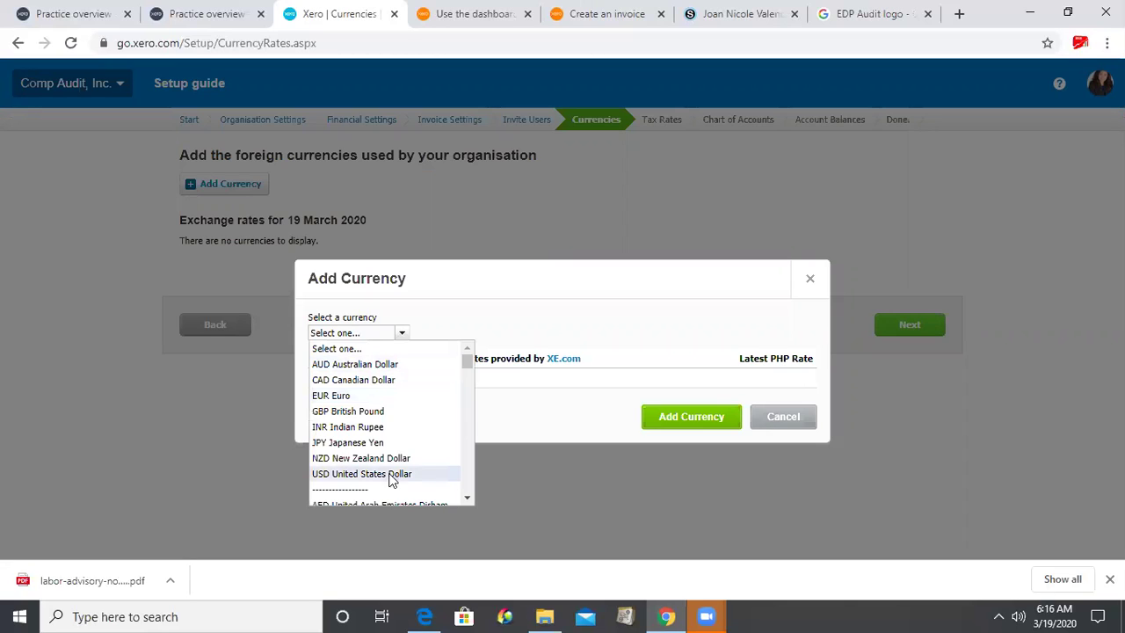
pyautogui.click(431, 475)
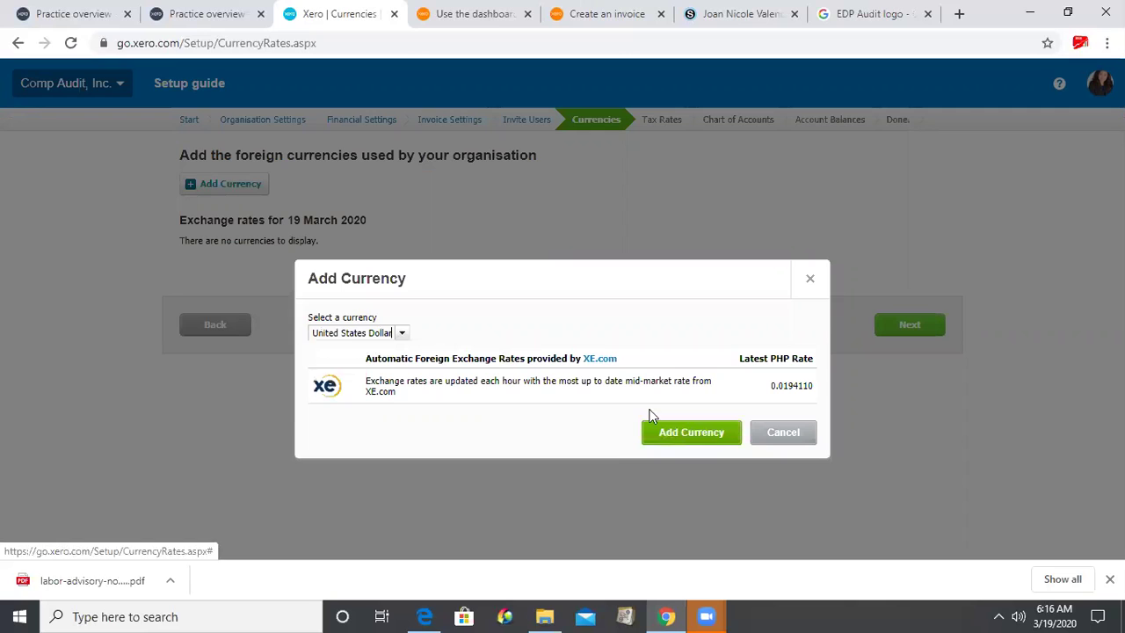
pyautogui.click(660, 431)
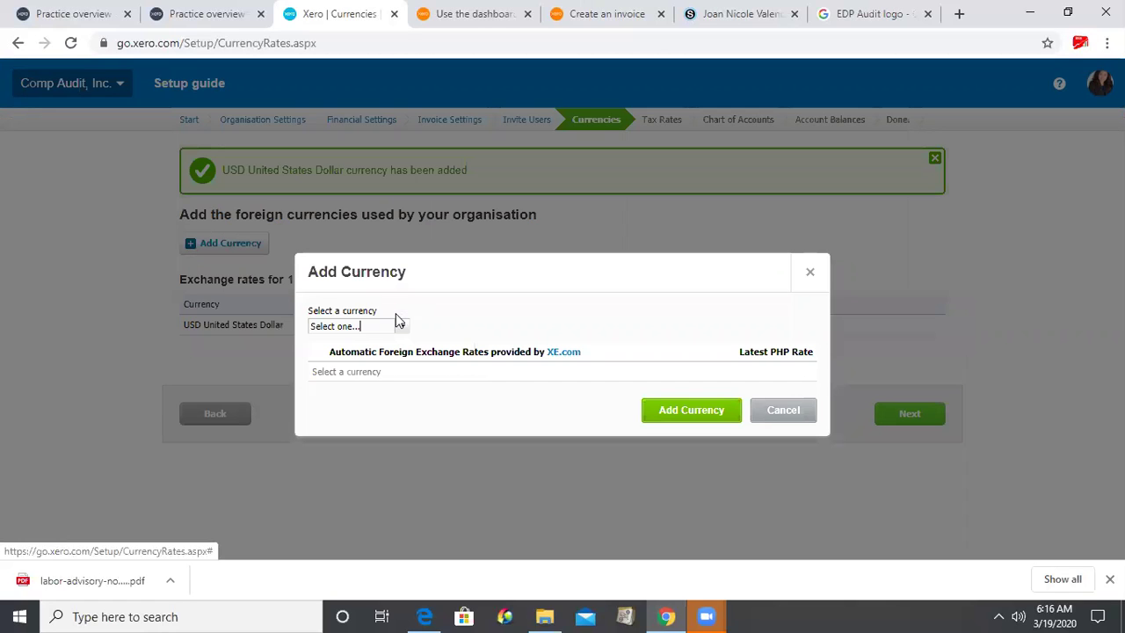
# - Add Australian Dollar as a second foreign currency and continue to Tax Rates
pyautogui.click(379, 332)
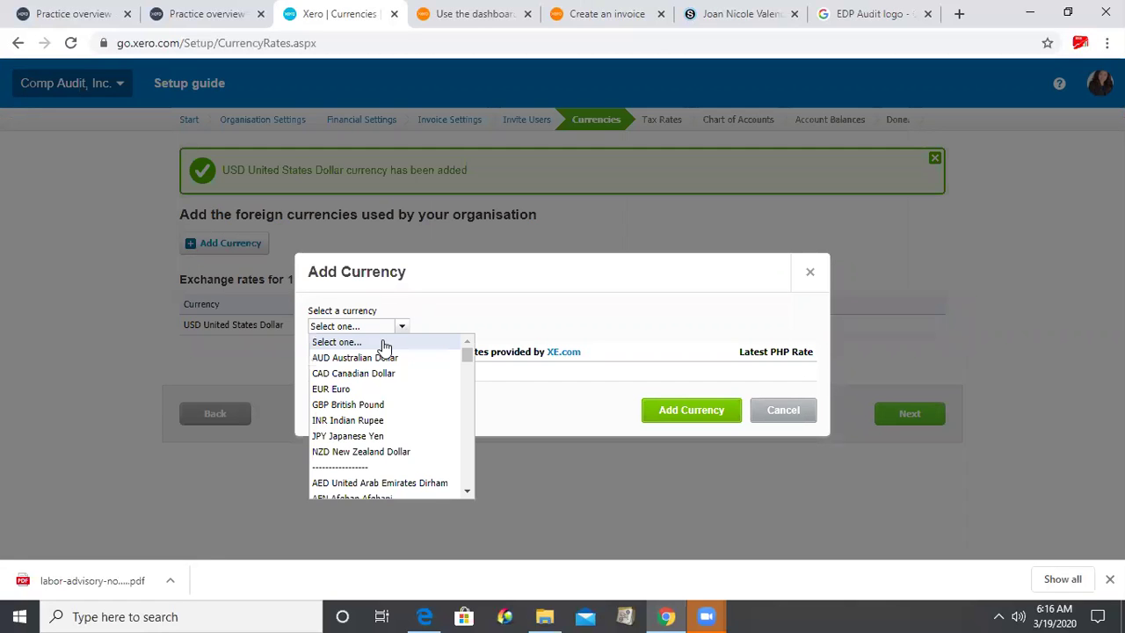
pyautogui.press('Down')
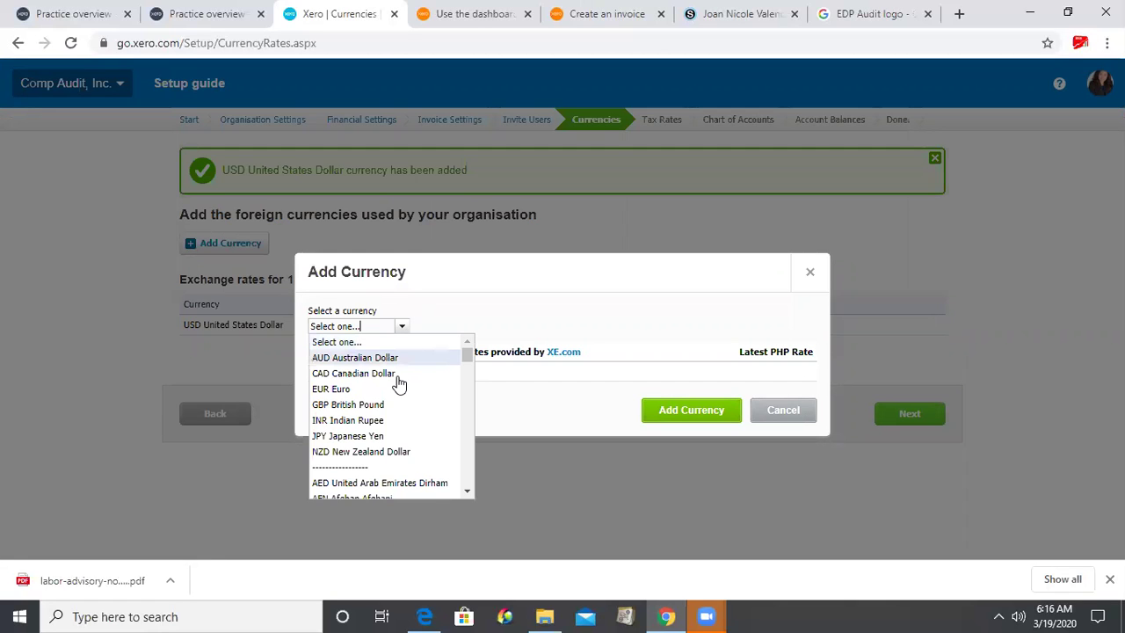
pyautogui.press('Down')
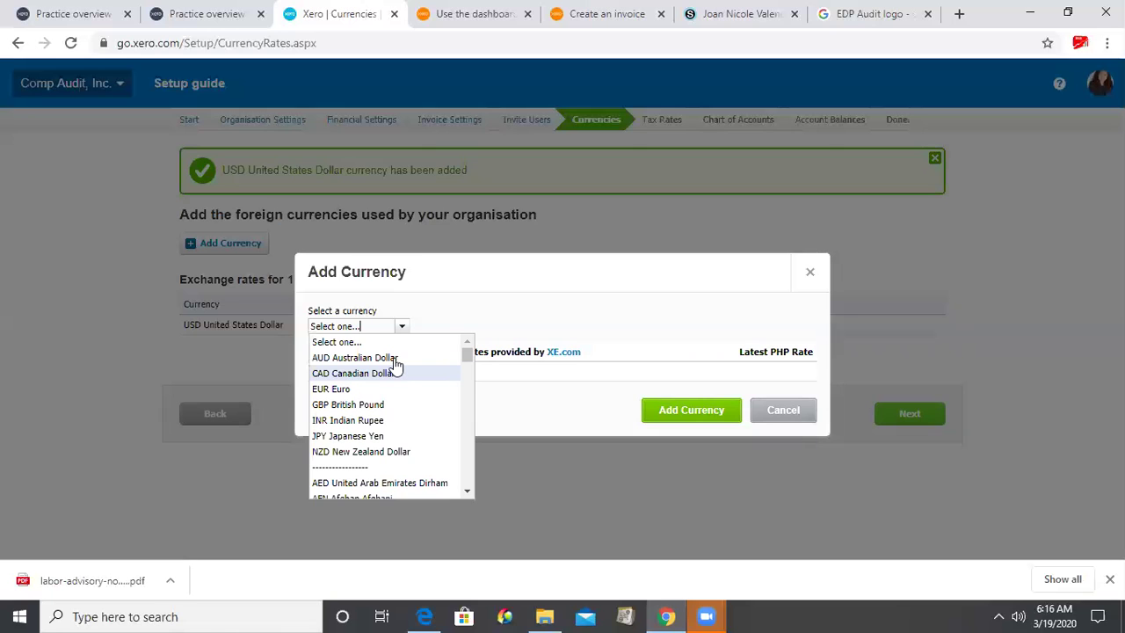
pyautogui.click(395, 360)
pyautogui.click(691, 423)
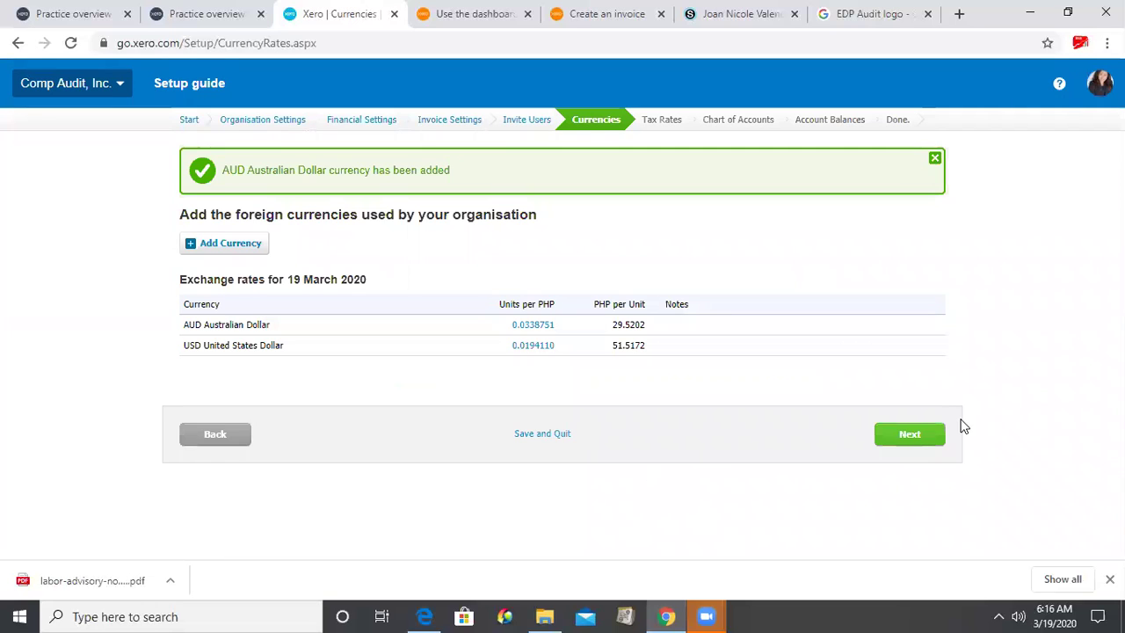
pyautogui.click(889, 439)
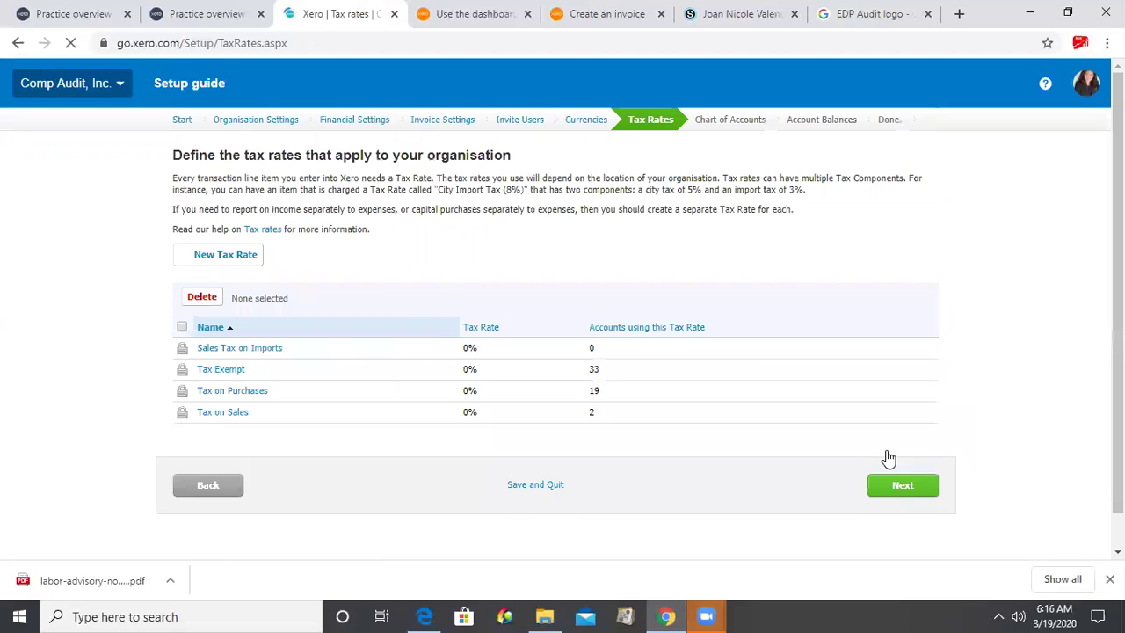
# - Review the default tax rates list and continue to the Chart of Accounts step
pyautogui.scroll(-1, 888, 458)
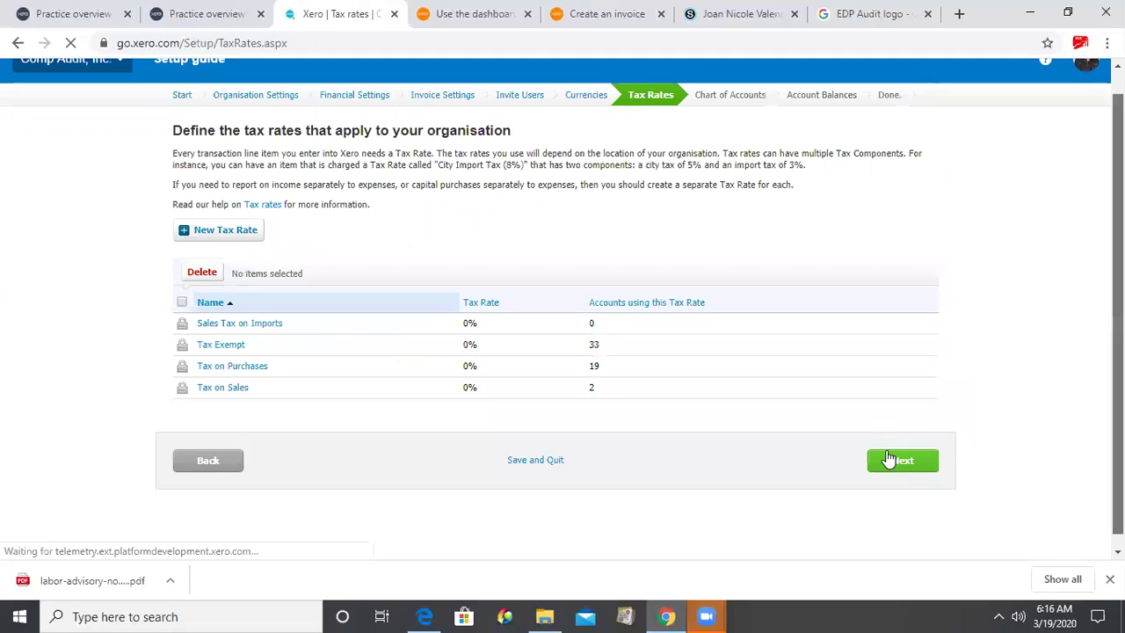
pyautogui.scroll(-1, 889, 458)
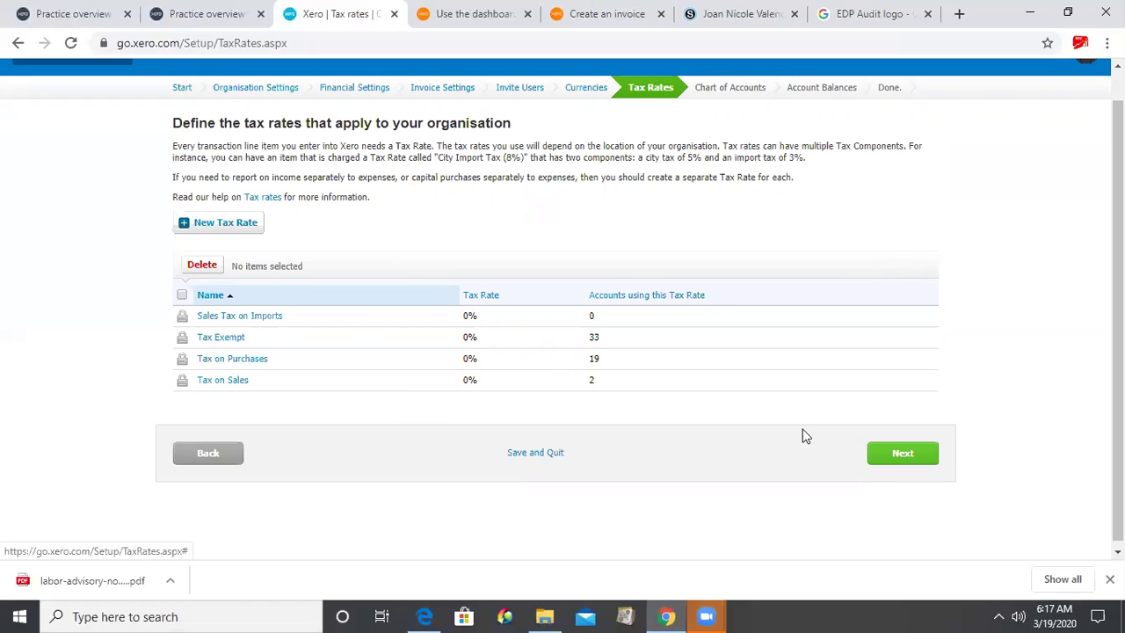
pyautogui.click(902, 455)
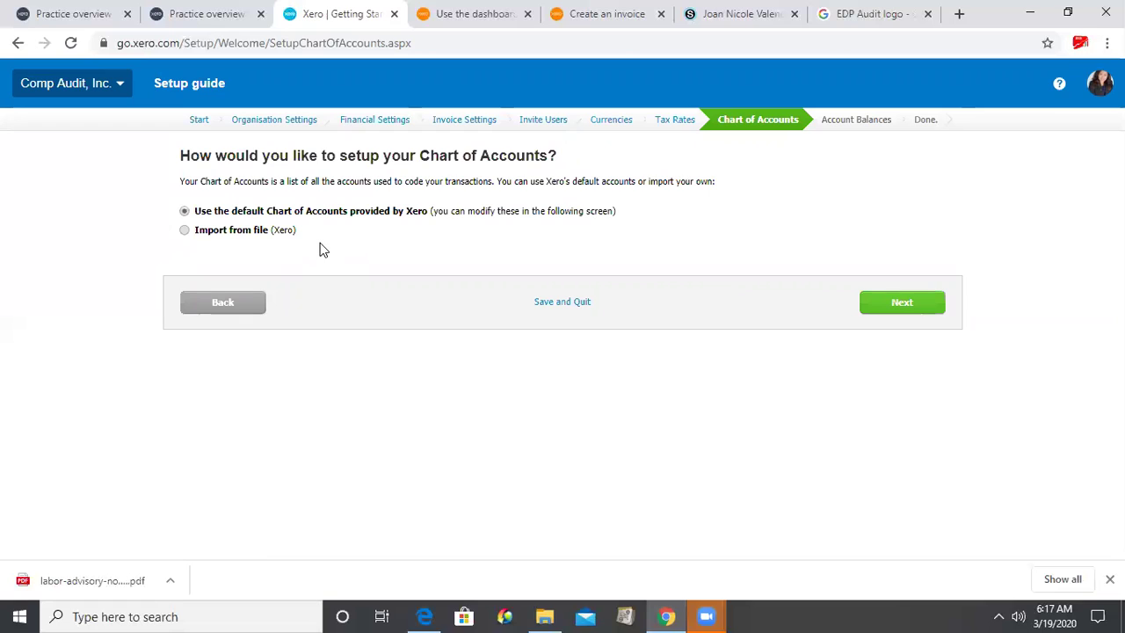
# - Leave 'Use the default Chart of Accounts provided by Xero' selected and proceed to Add Bank Accounts
pyautogui.click(904, 308)
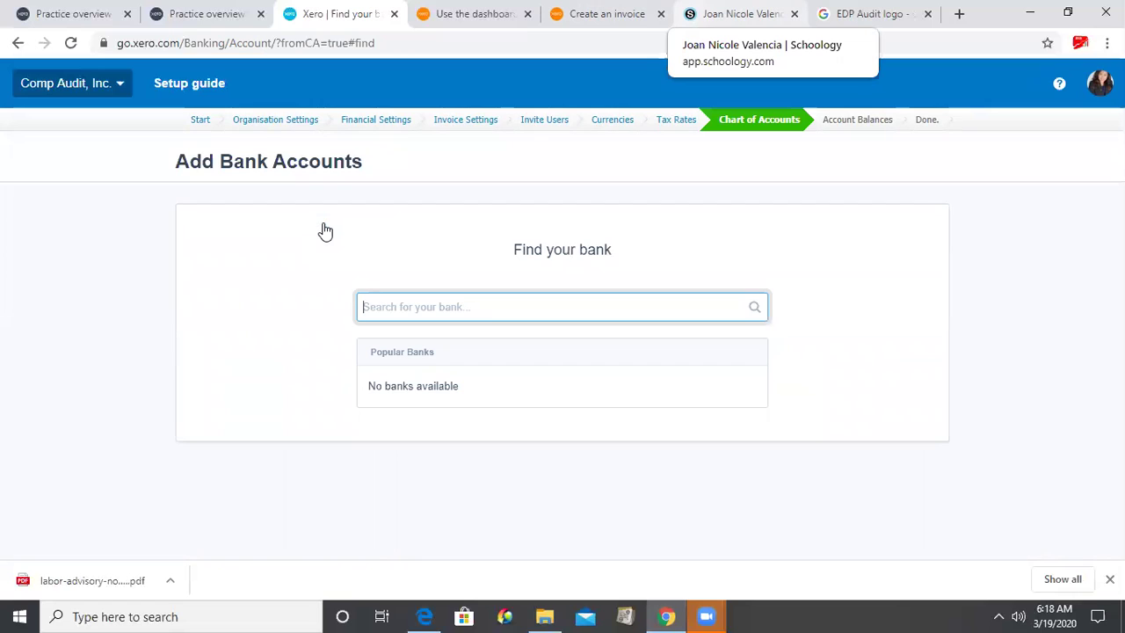
# - Search the bank list for HSBC, Hongkong and 'Bank', finding no suitable match
pyautogui.write('H')
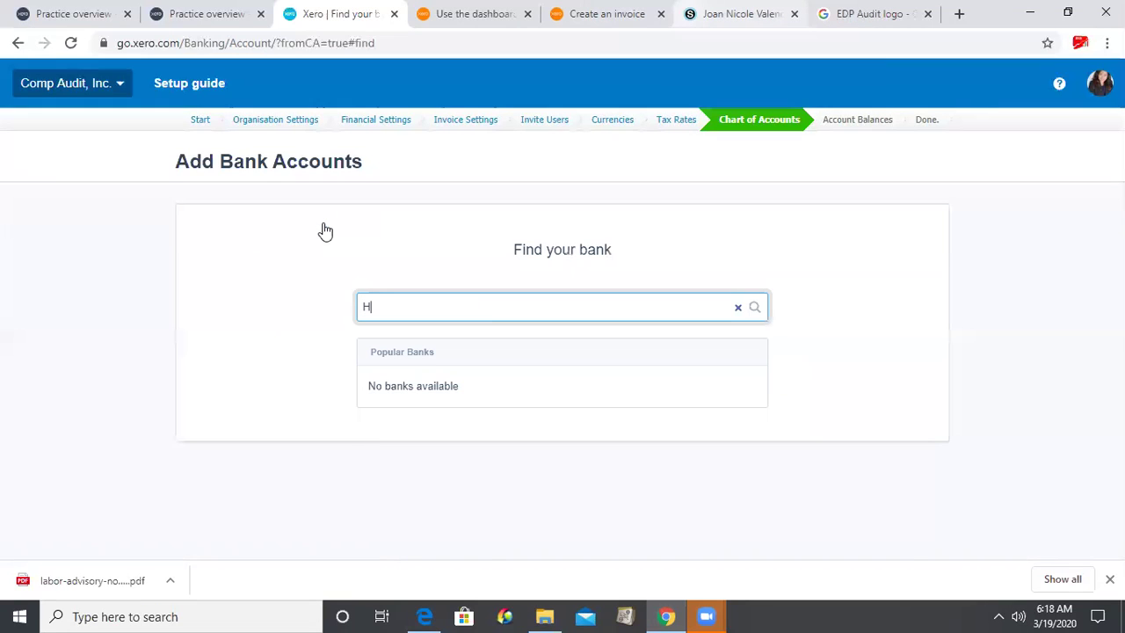
pyautogui.write('SBC')
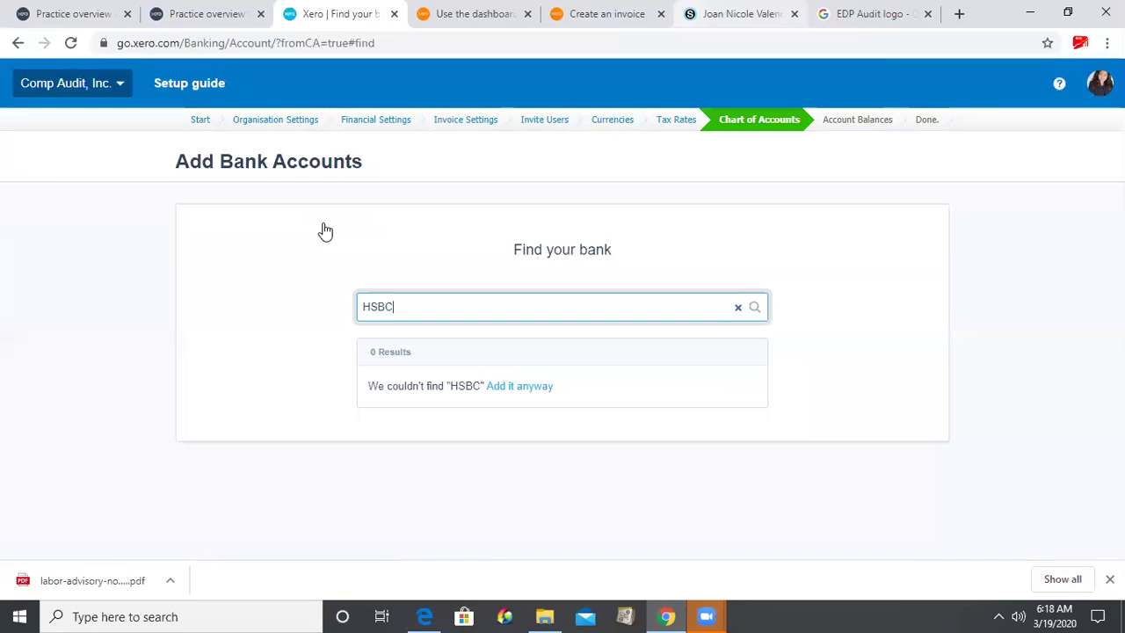
pyautogui.press('BackSpace')
pyautogui.press('BackSpace')
pyautogui.press('BackSpace')
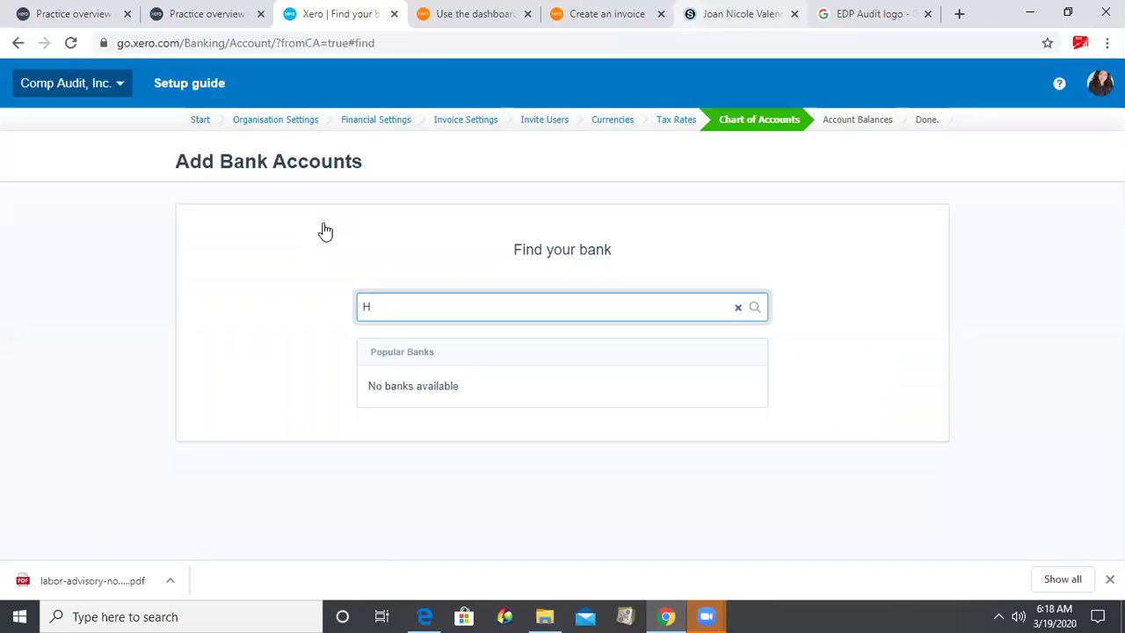
pyautogui.write('ong')
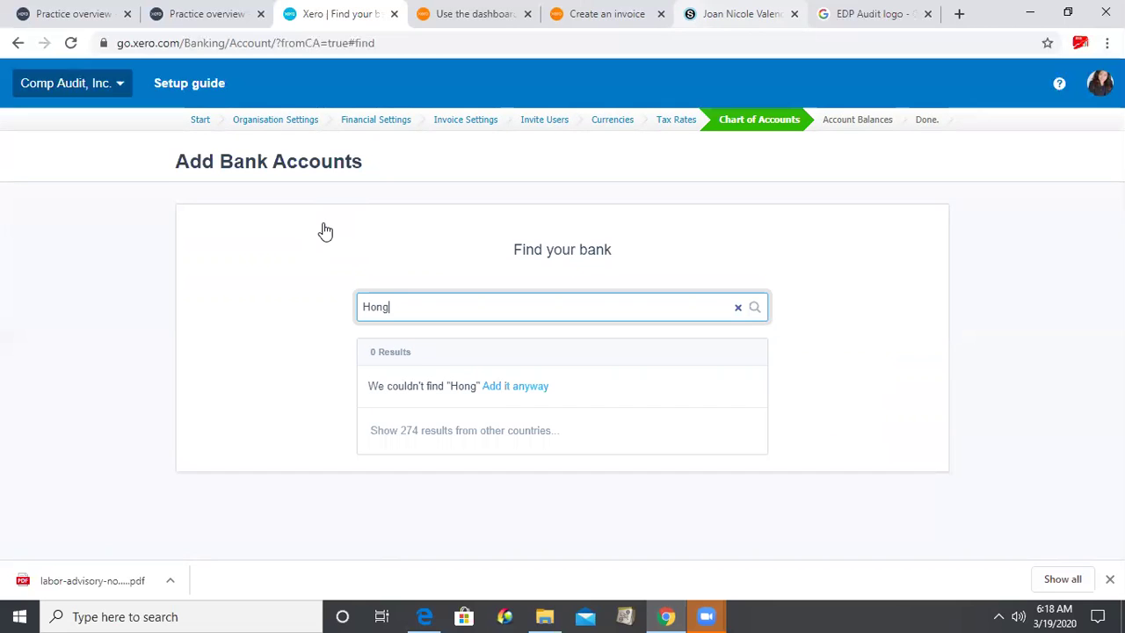
pyautogui.write('king')
pyautogui.press('BackSpace')
pyautogui.press('BackSpace')
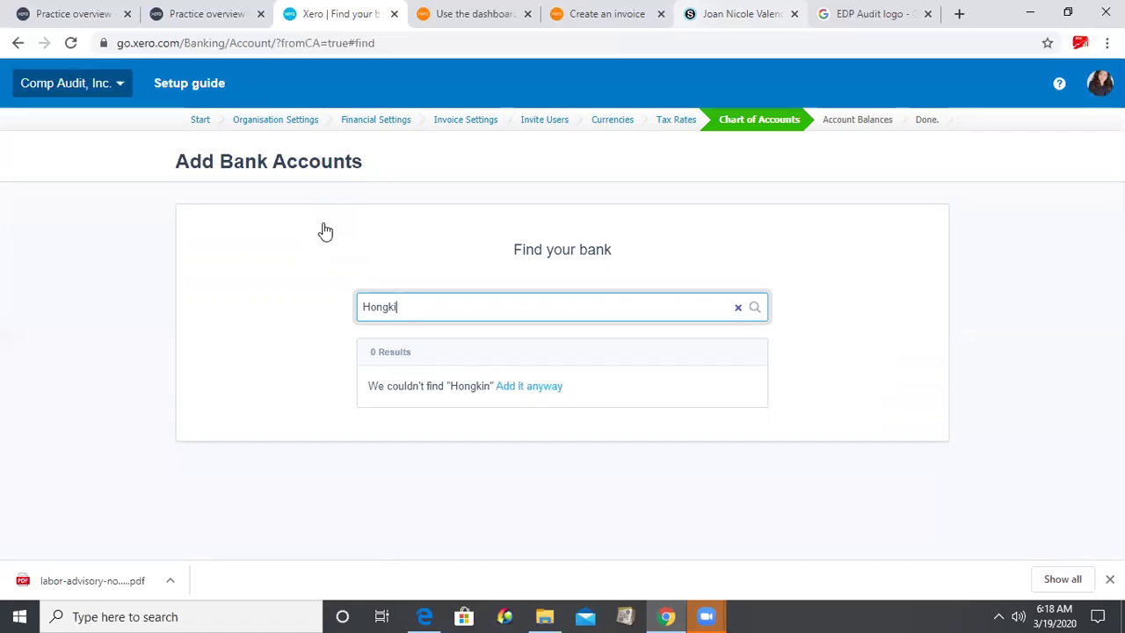
pyautogui.write('ong')
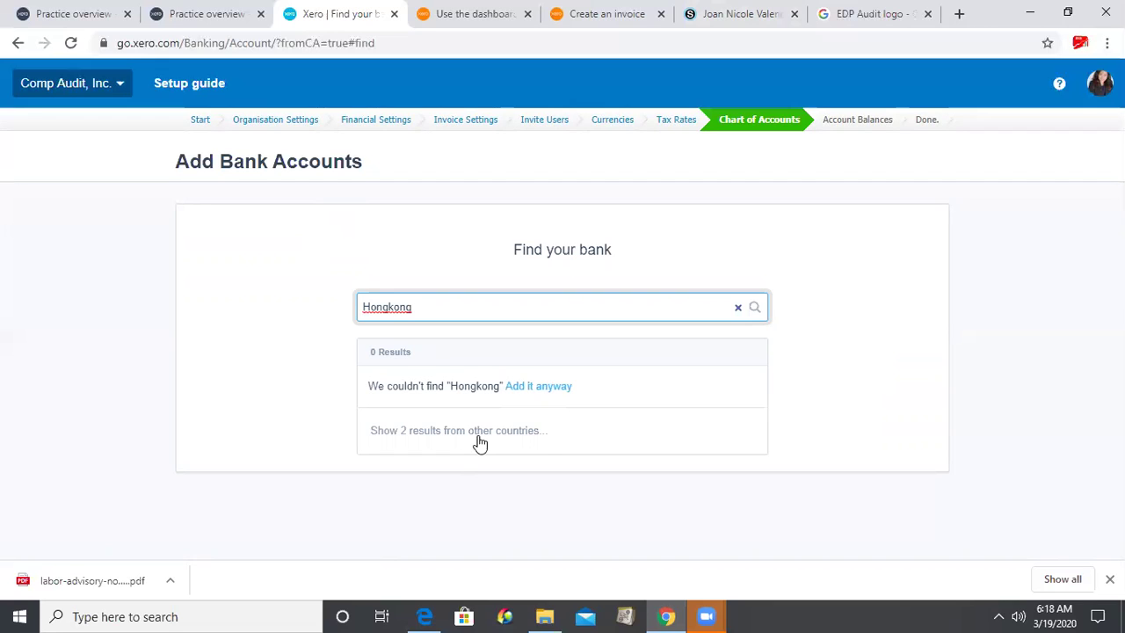
pyautogui.click(548, 442)
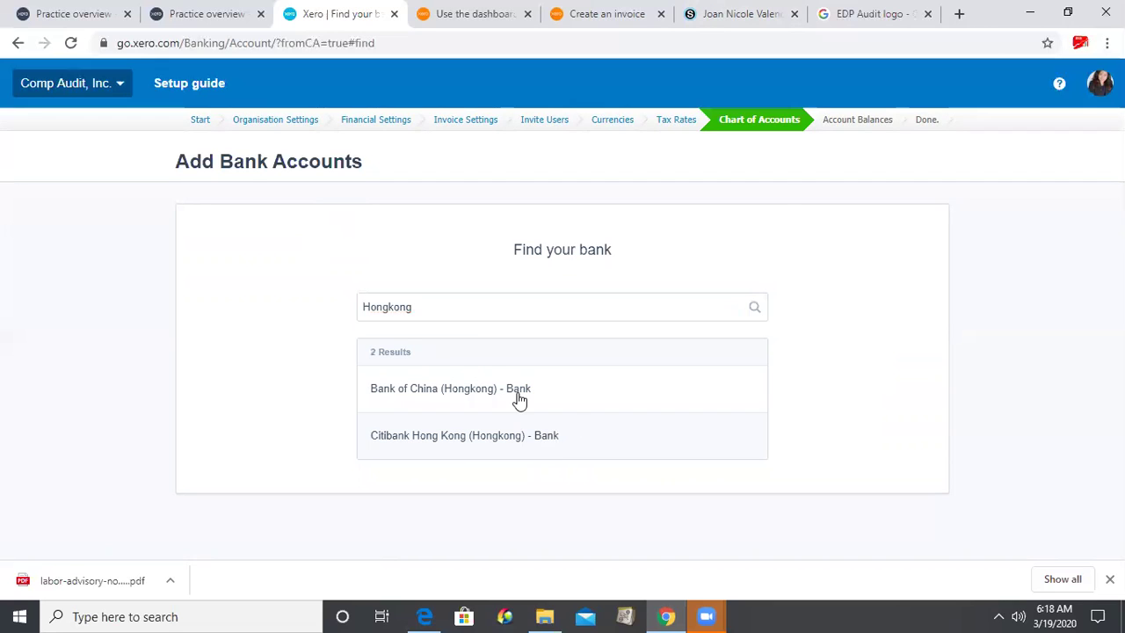
pyautogui.click(498, 297)
pyautogui.hotkey('ctrl', 'a')
pyautogui.press('BackSpace')
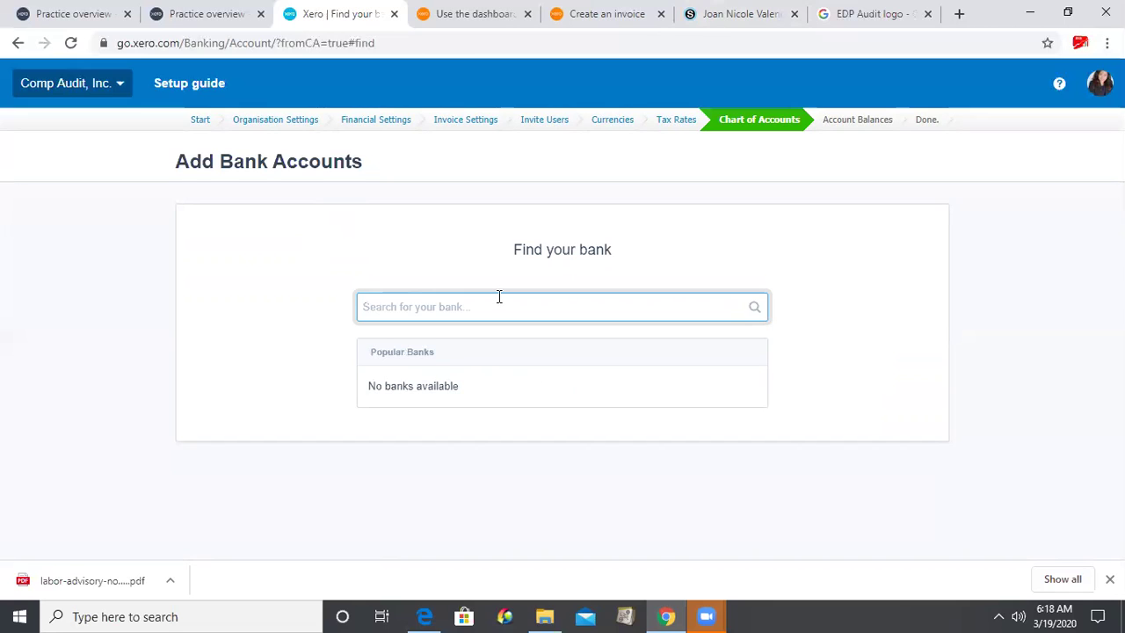
pyautogui.write('Ban')
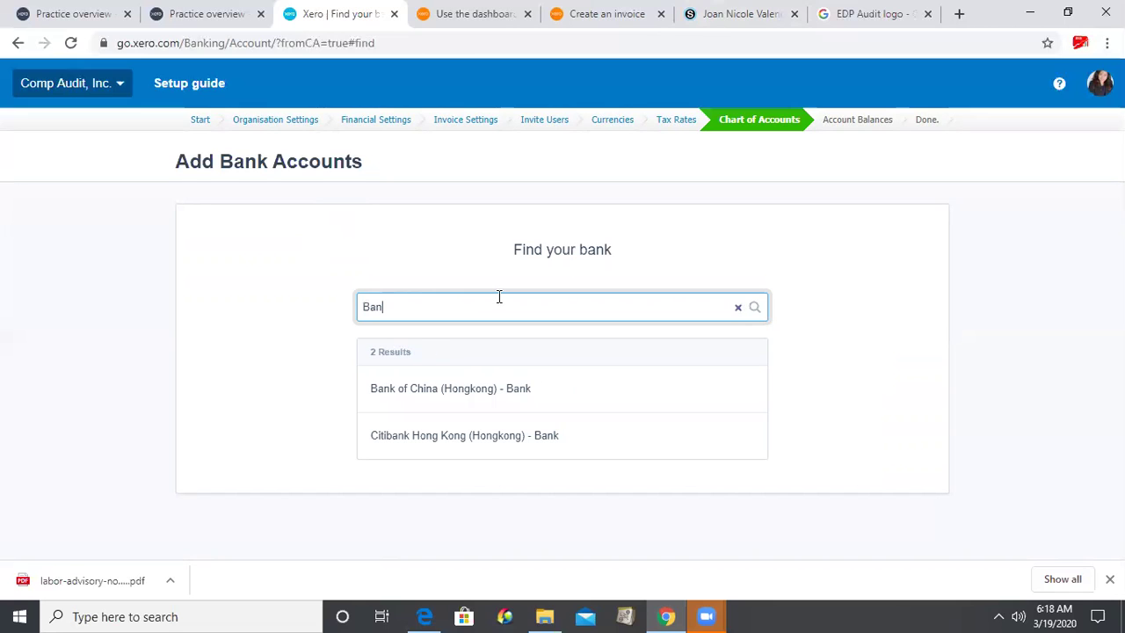
pyautogui.write('k of the')
pyautogui.press('BackSpace')
pyautogui.press('BackSpace')
pyautogui.press('BackSpace')
pyautogui.press('BackSpace')
pyautogui.press('BackSpace')
pyautogui.press('BackSpace')
pyautogui.press('BackSpace')
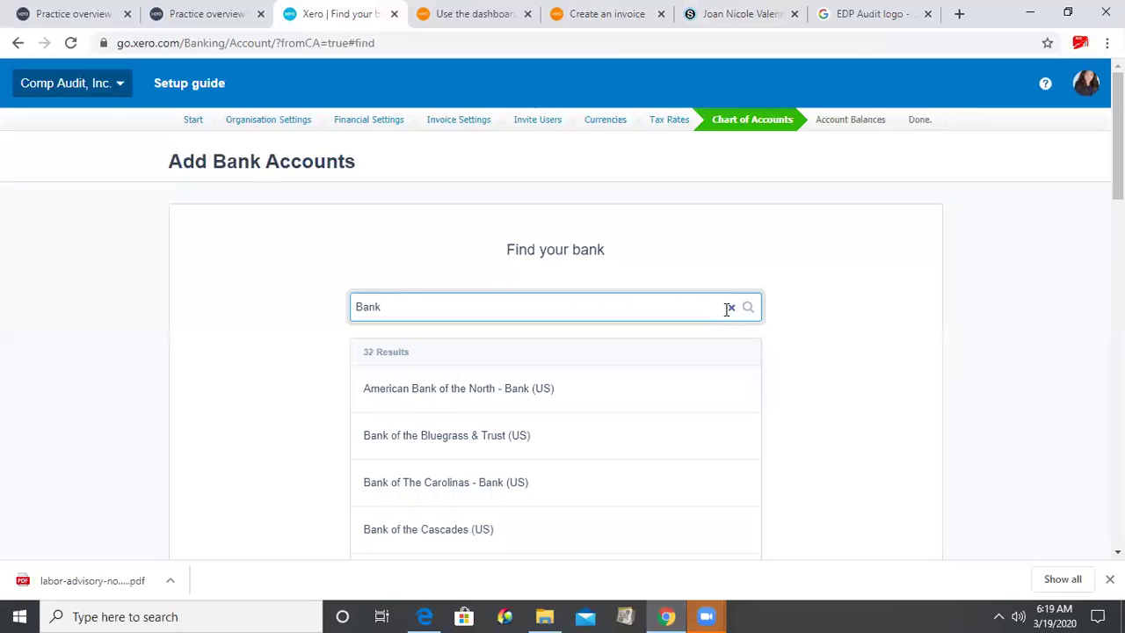
pyautogui.press('BackSpace')
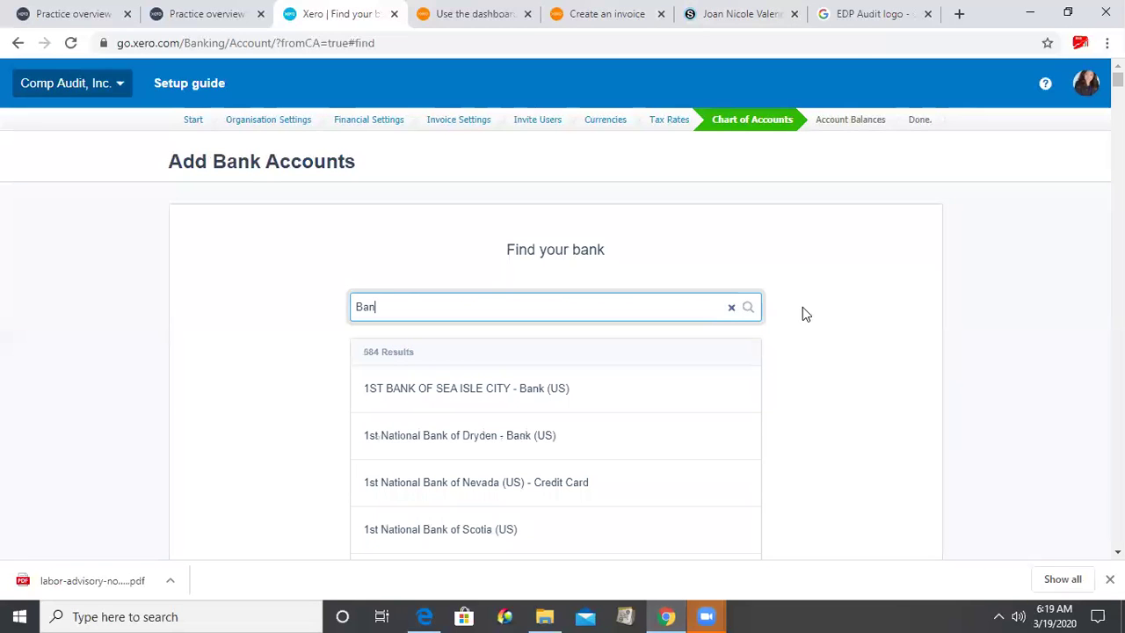
pyautogui.click(686, 325)
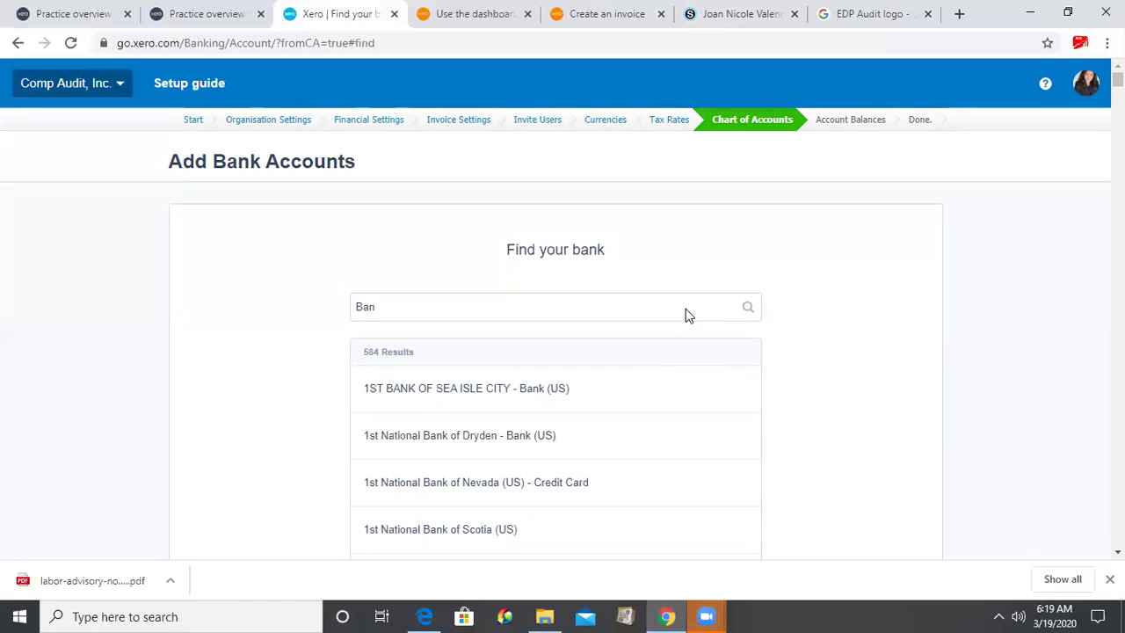
pyautogui.scroll(-1, 571, 276)
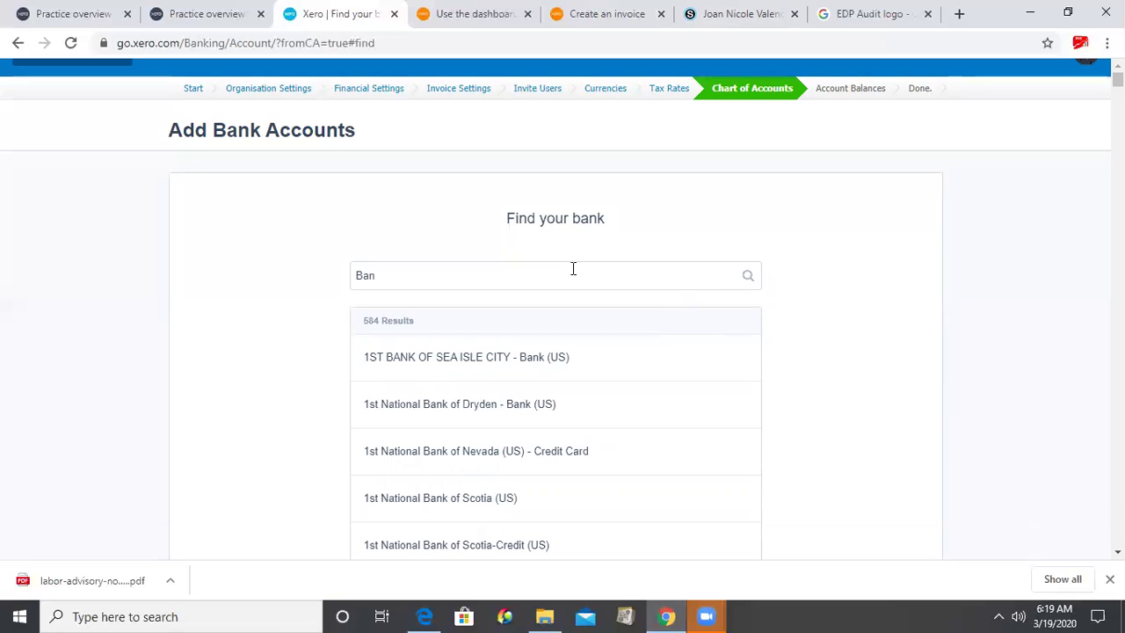
# - Clear the search and add 'Petty Cash Fund' as an unlisted bank anyway
pyautogui.click(573, 267)
pyautogui.press('BackSpace')
pyautogui.hotkey('ctrl', 'a')
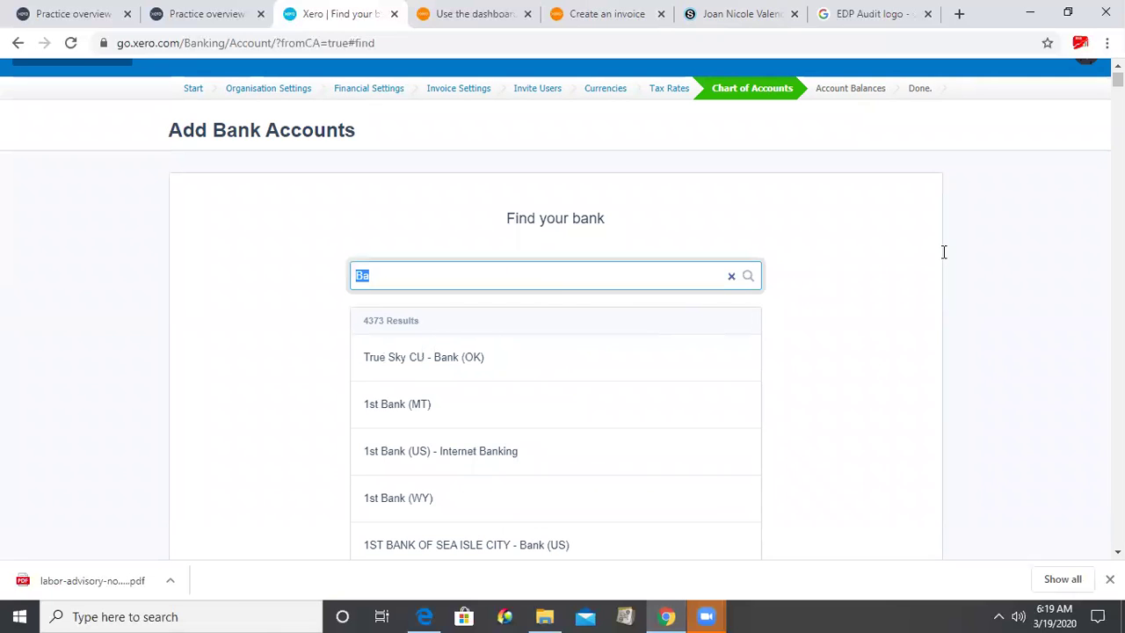
pyautogui.click(734, 275)
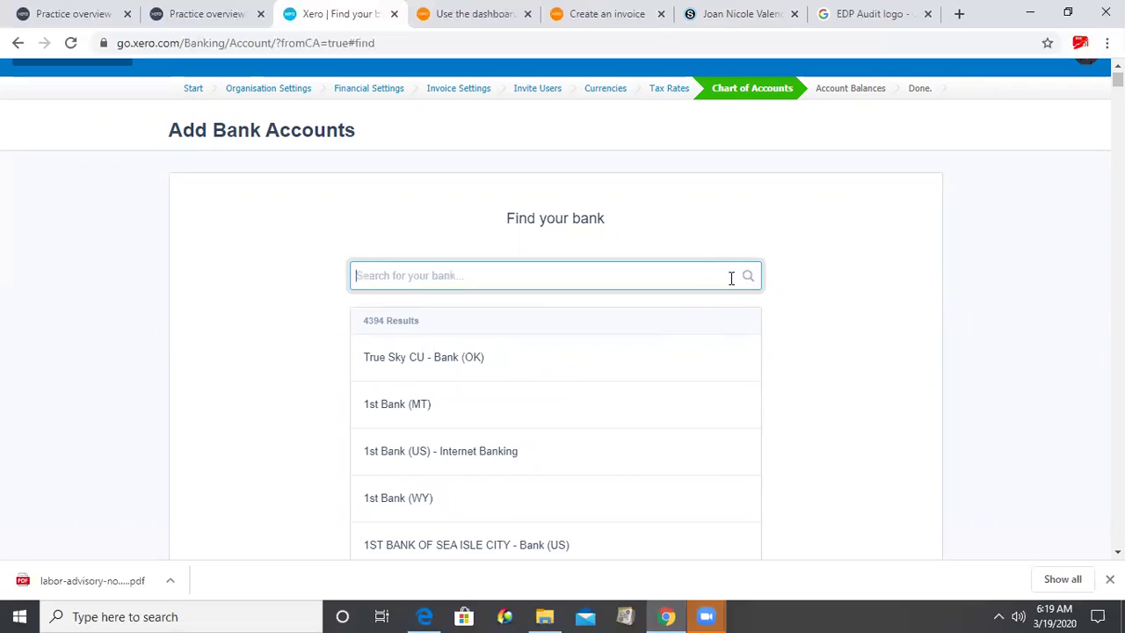
pyautogui.click(643, 306)
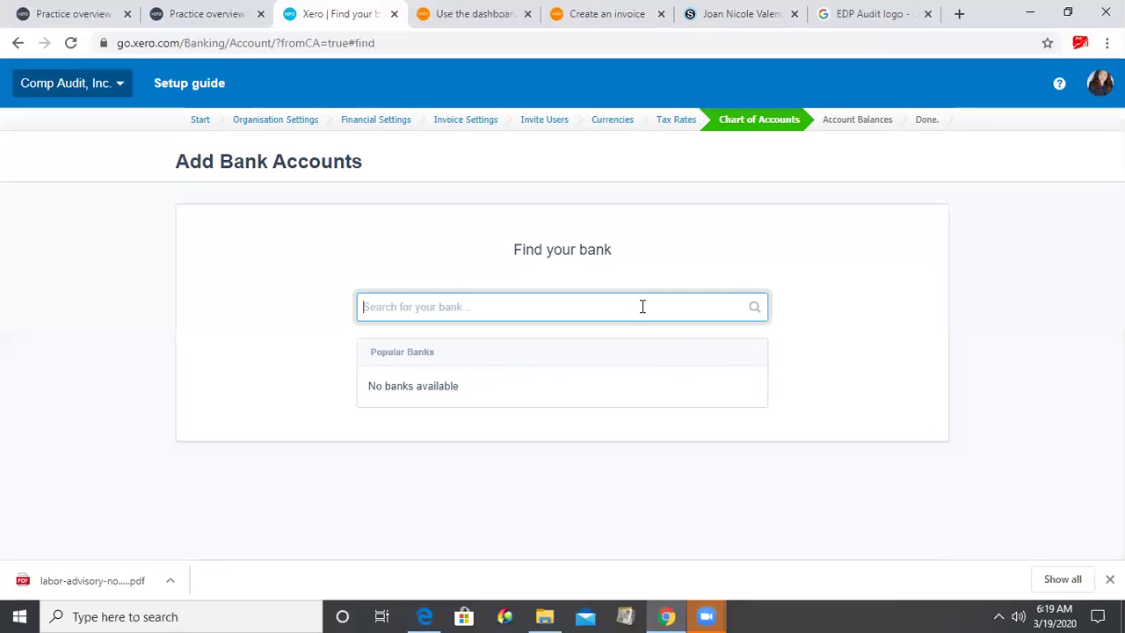
pyautogui.write('Petty C')
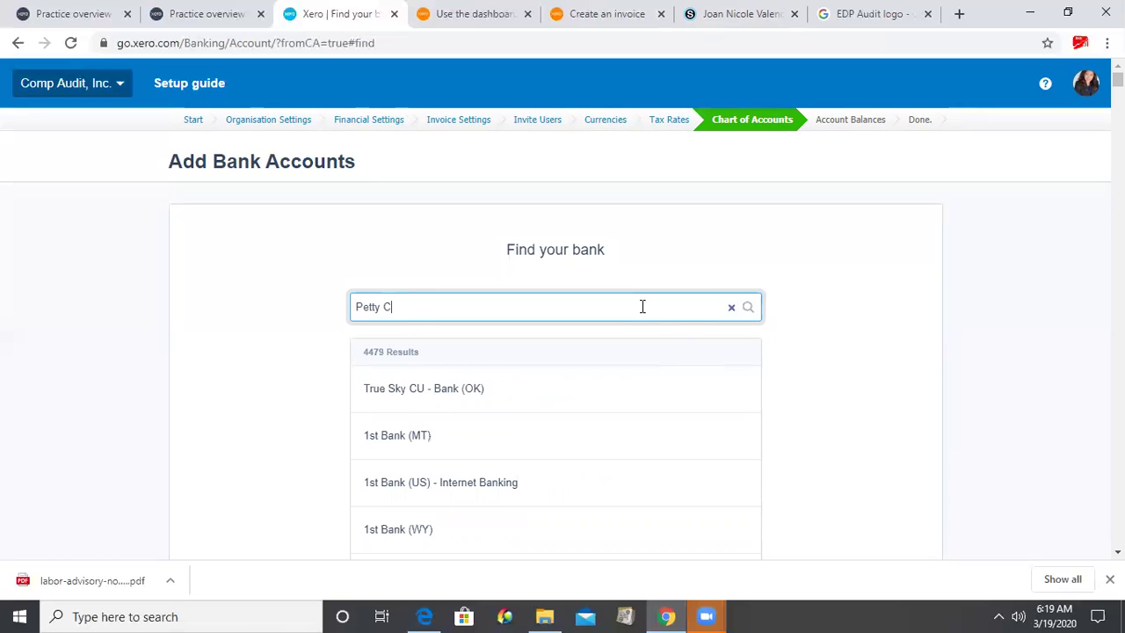
pyautogui.write('ash F')
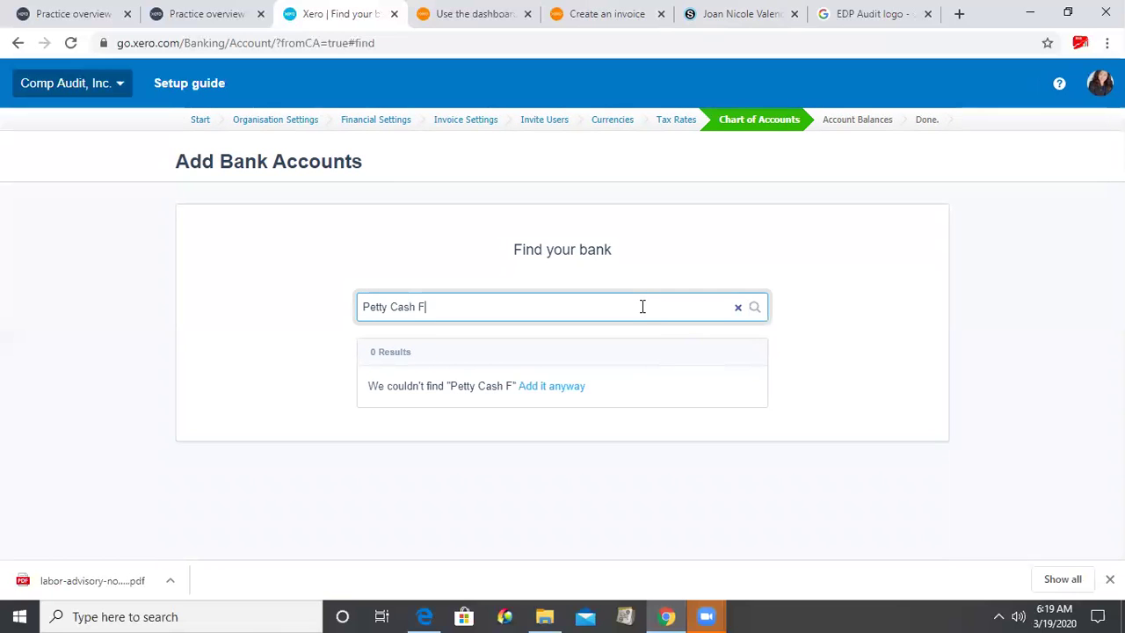
pyautogui.write('und')
pyautogui.click(555, 392)
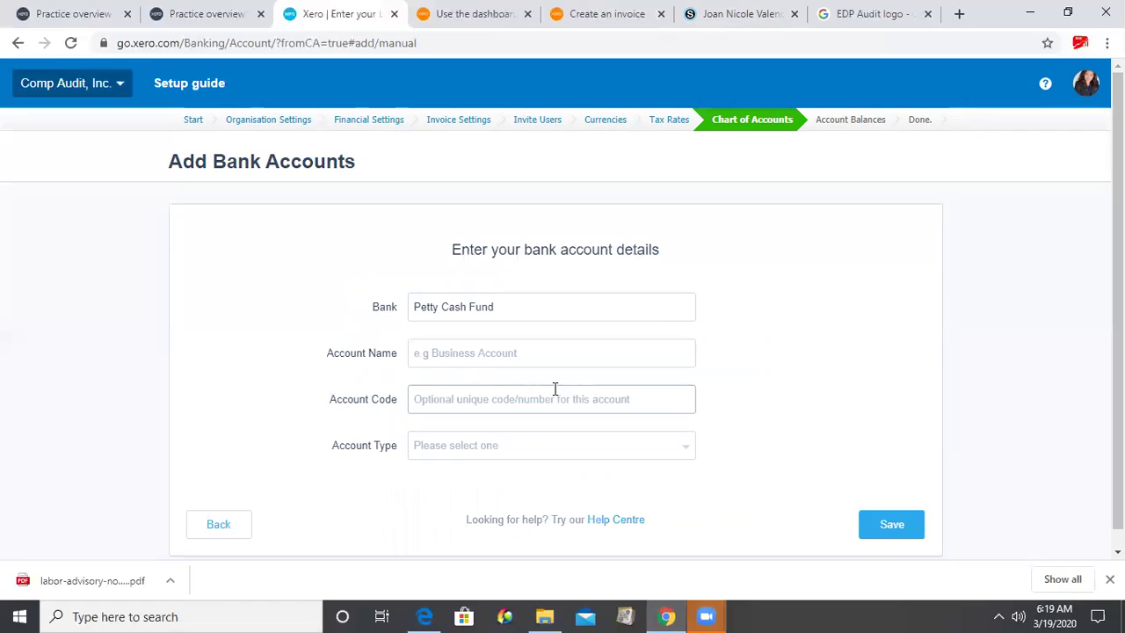
# - Fill in name 'Petty Cash Fund', code 1000, type Other and the bank account number, then save
pyautogui.click(510, 350)
pyautogui.write('Pet')
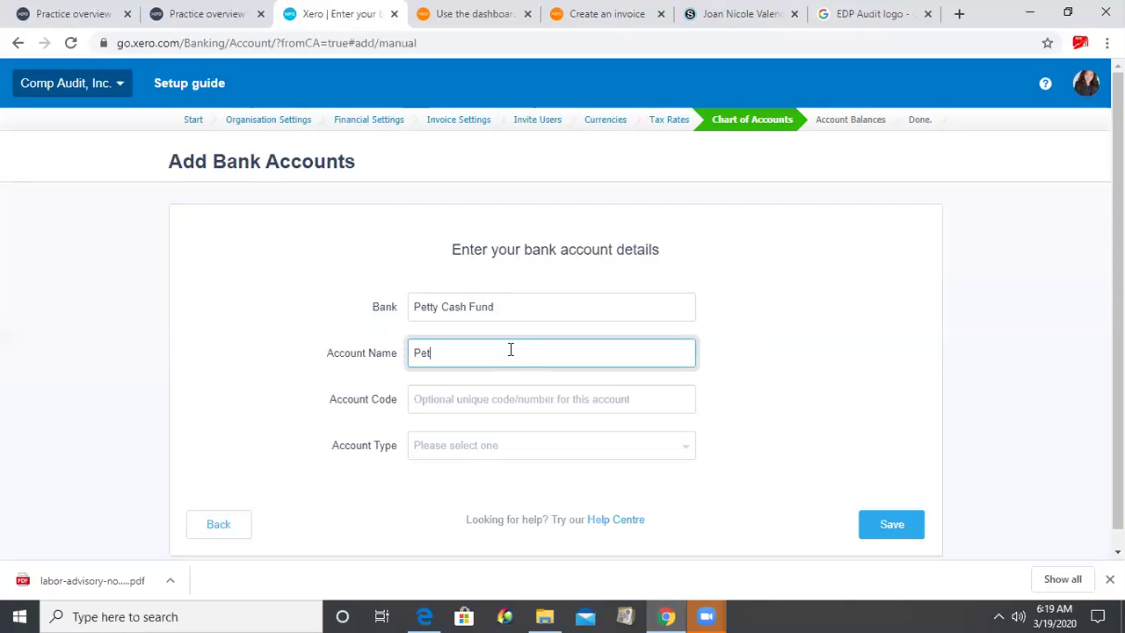
pyautogui.write('ty Cash Fund')
pyautogui.click(496, 420)
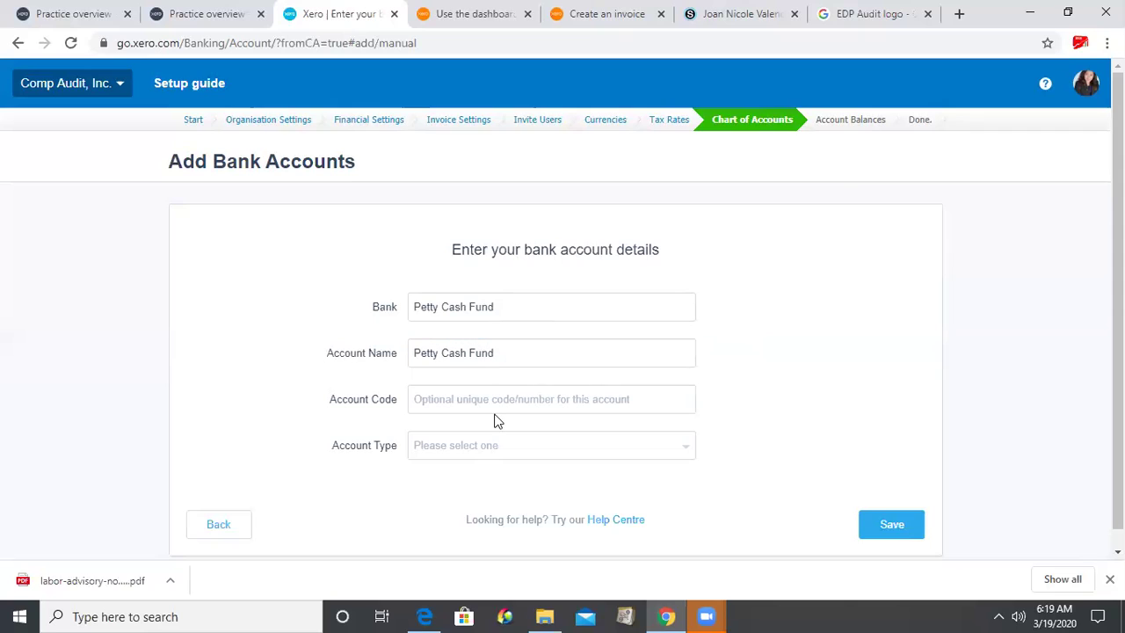
pyautogui.click(504, 407)
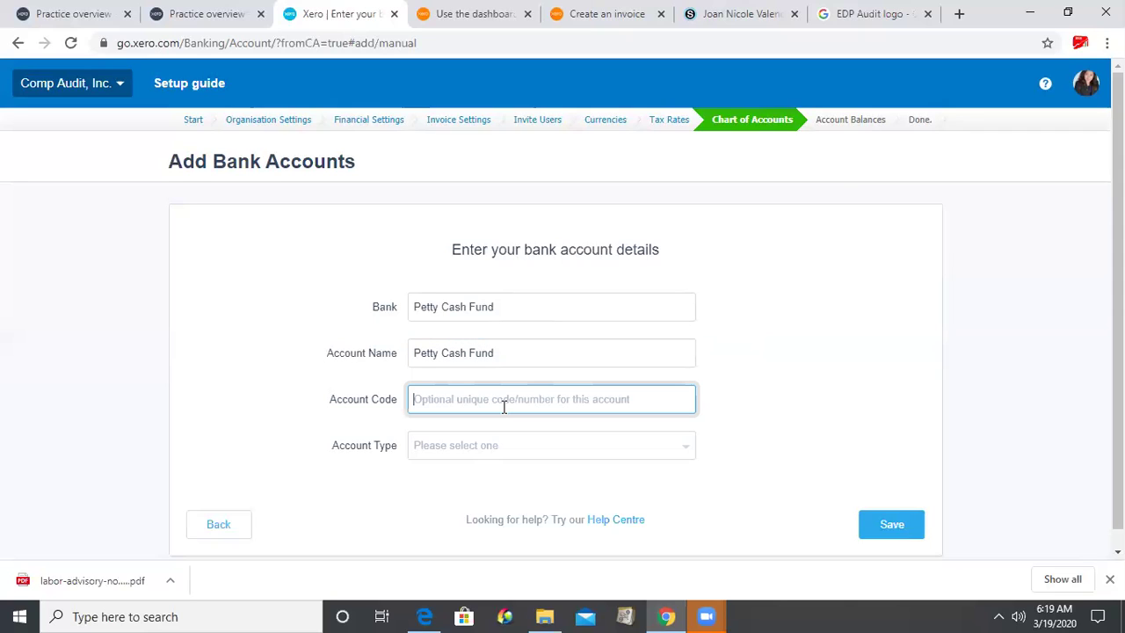
pyautogui.write('1000')
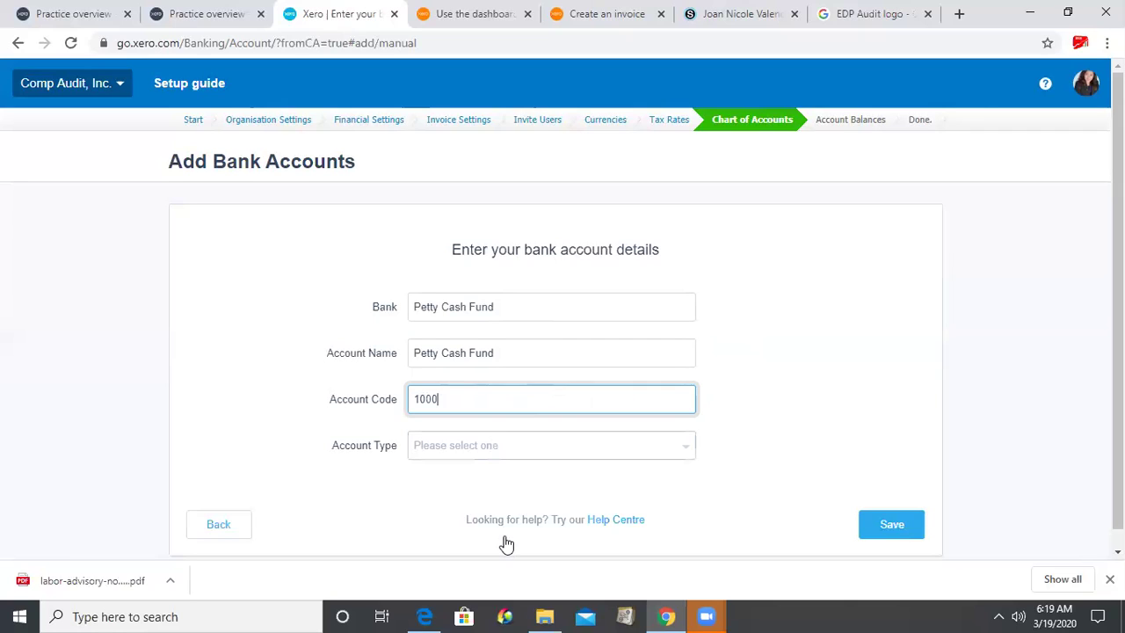
pyautogui.press('Tab')
pyautogui.press('Down')
pyautogui.press('Down')
pyautogui.press('Return')
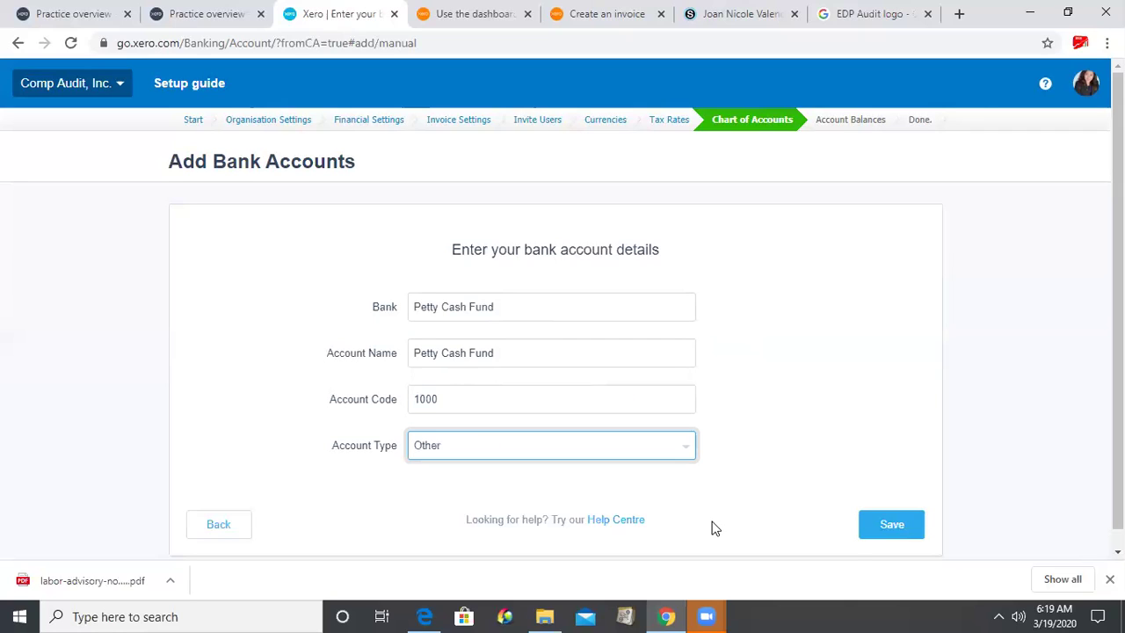
pyautogui.click(566, 483)
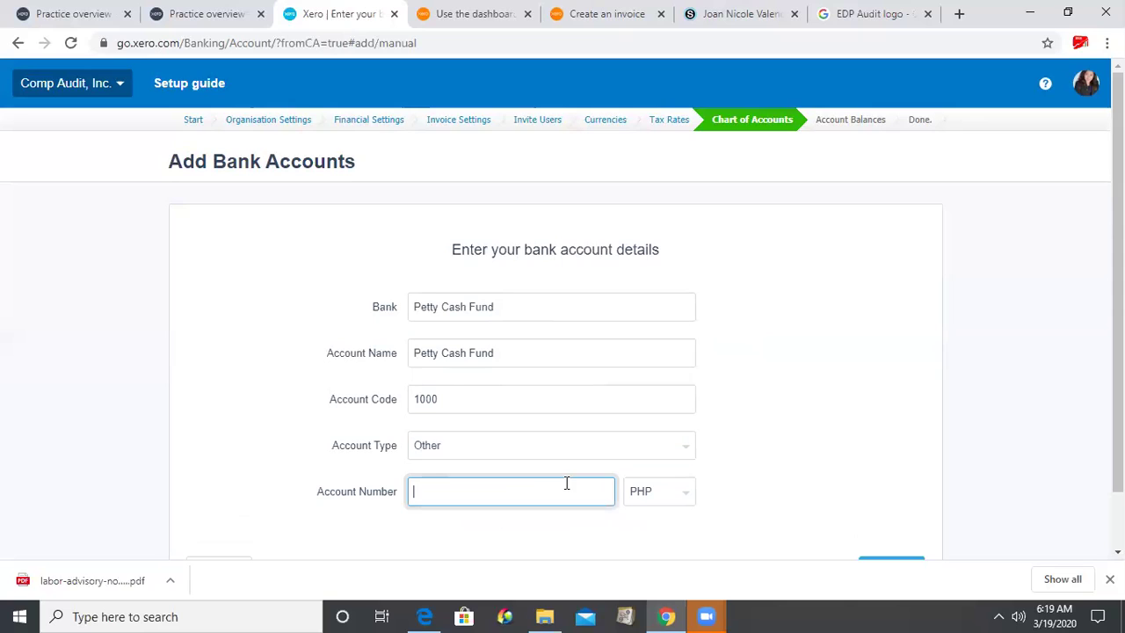
pyautogui.write('123456789')
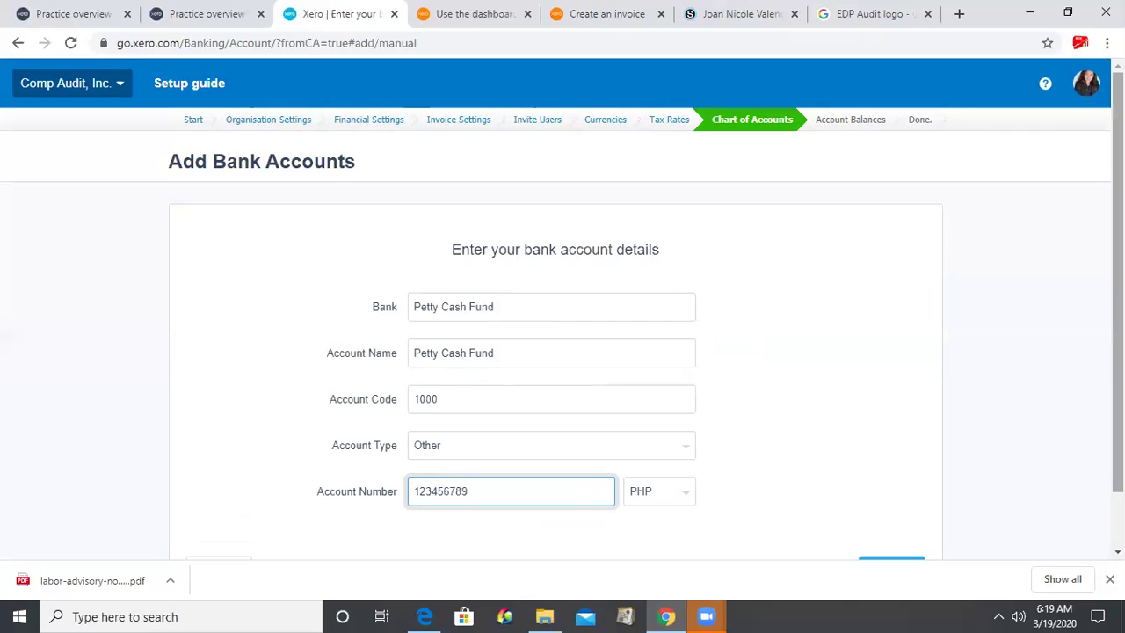
pyautogui.scroll(-1, 827, 522)
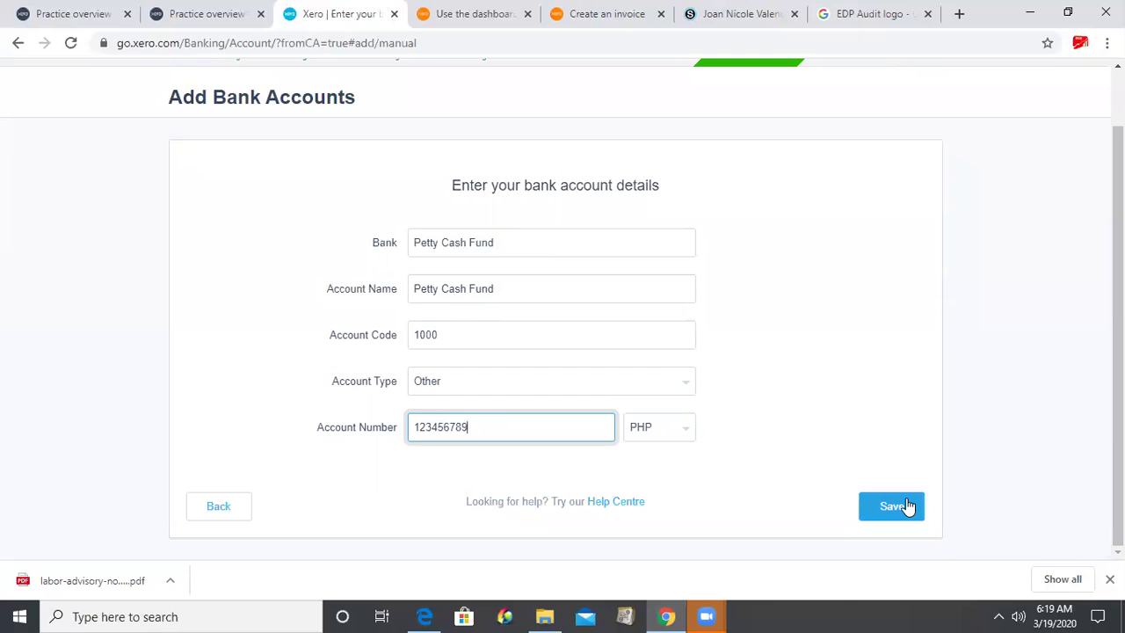
pyautogui.click(905, 506)
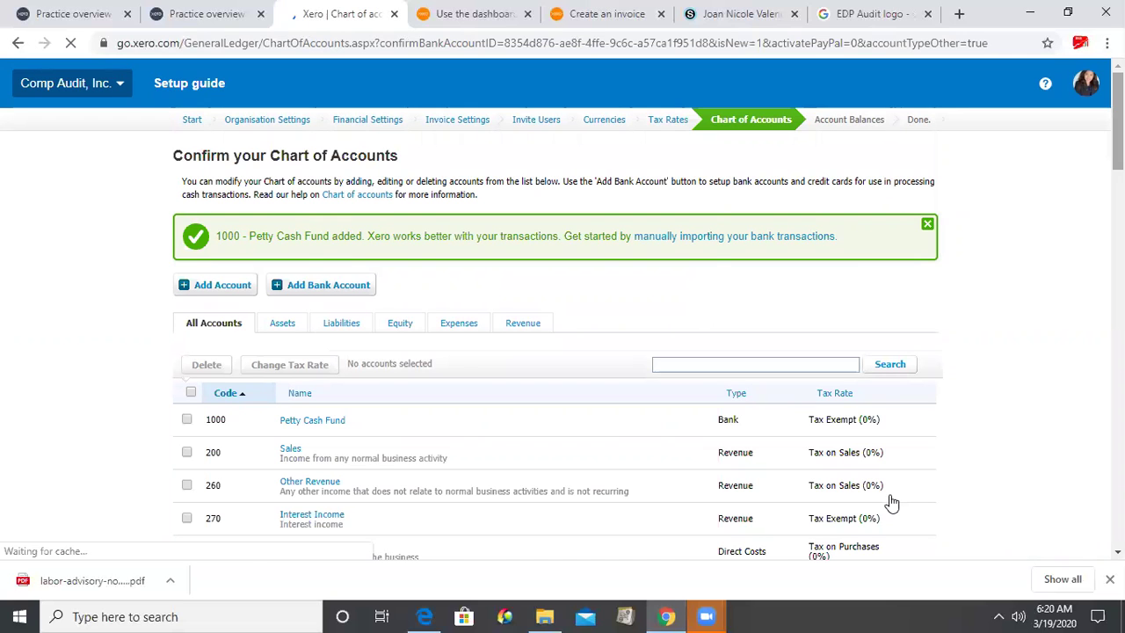
# - Confirm the chart of accounts including 1000 Petty Cash Fund and continue to Account Balances
pyautogui.scroll(-20, 891, 502)
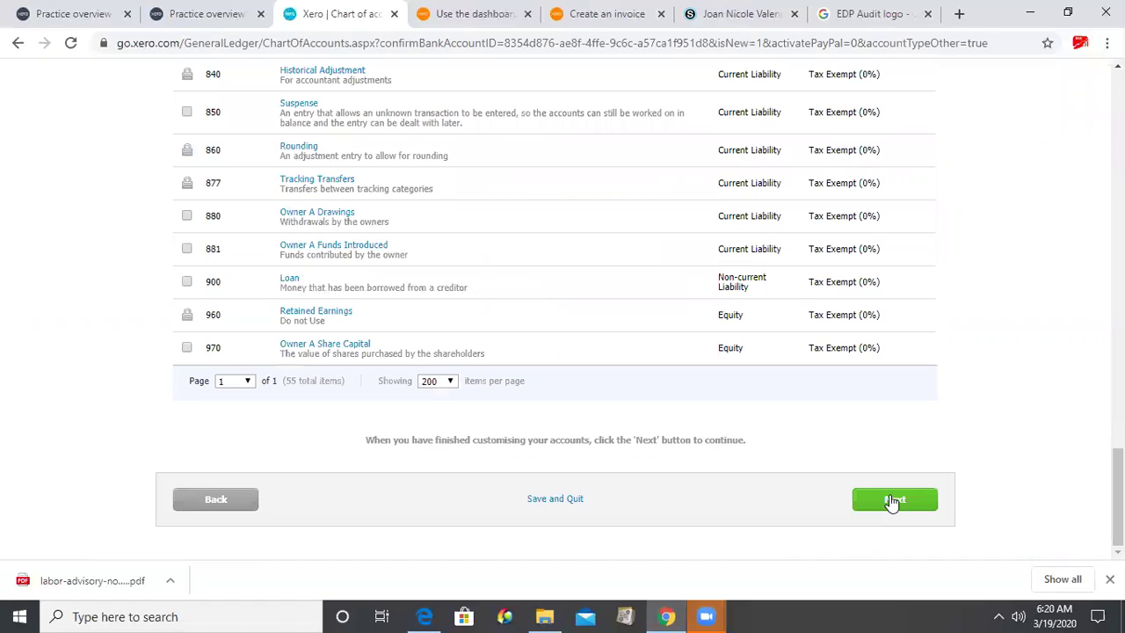
pyautogui.click(893, 500)
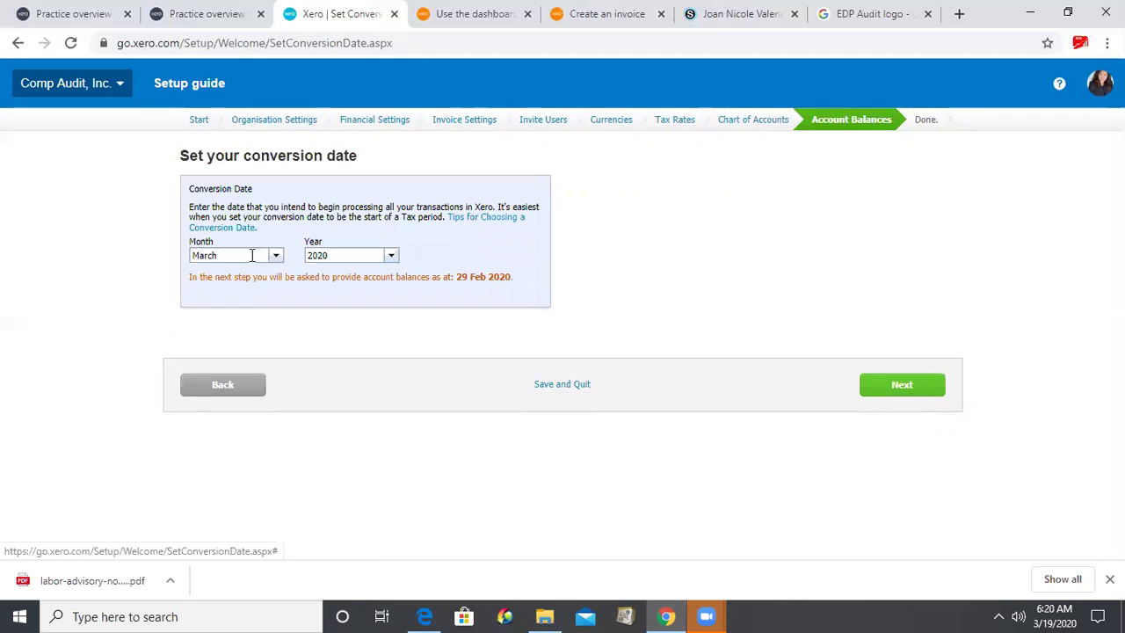
# - Change the conversion month from March to January 2020 and continue to opening balances
pyautogui.click(251, 254)
pyautogui.click(251, 254)
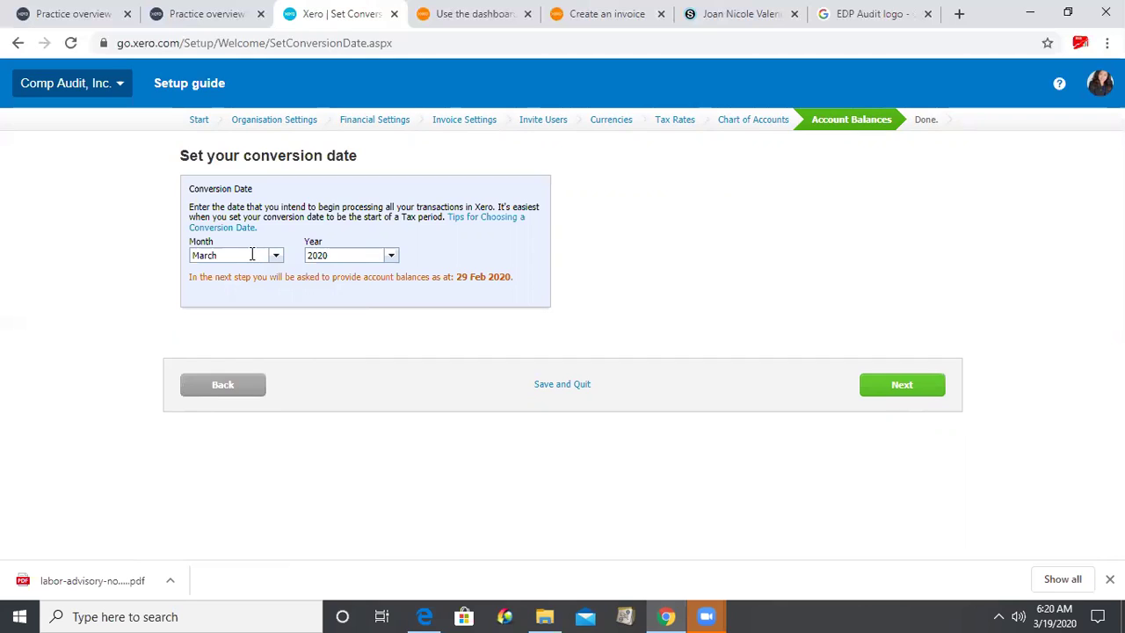
pyautogui.click(251, 254)
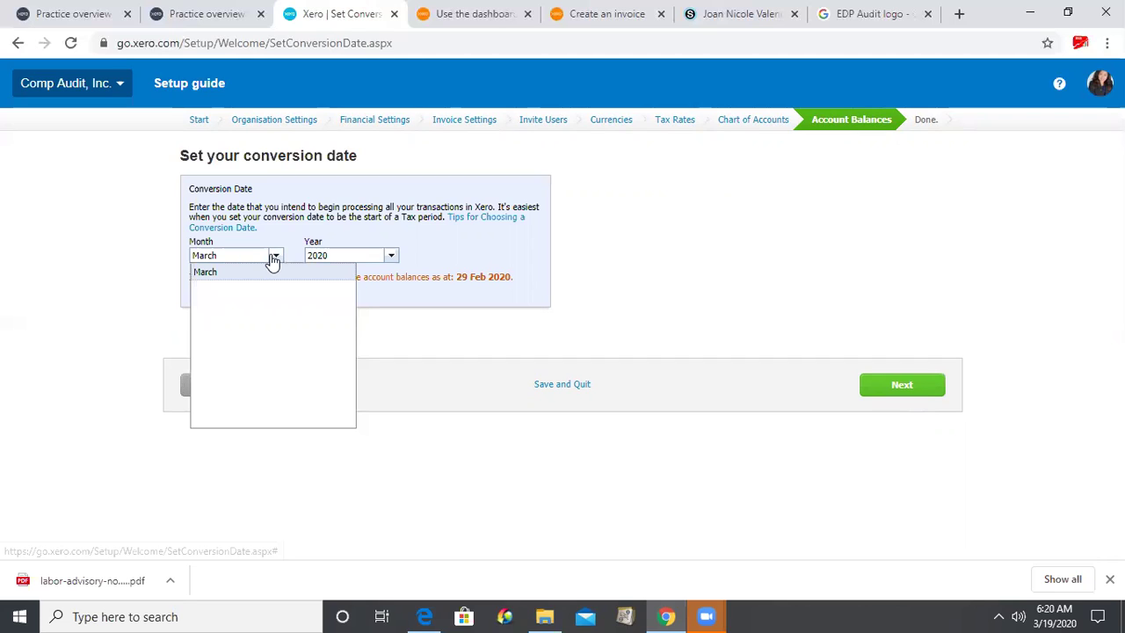
pyautogui.click(271, 258)
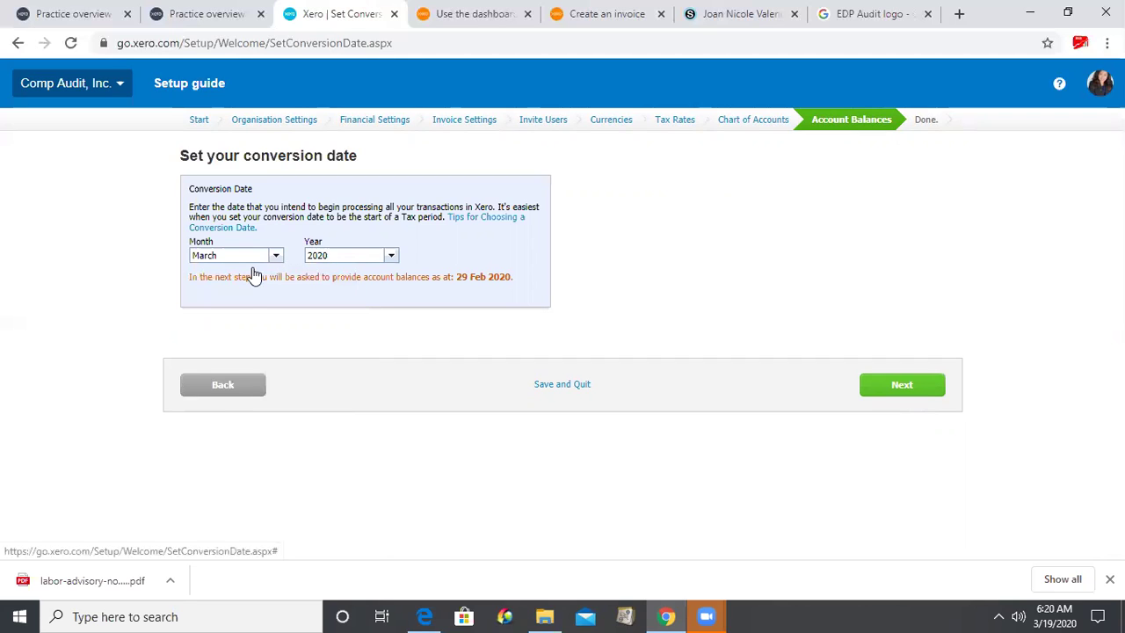
pyautogui.click(234, 273)
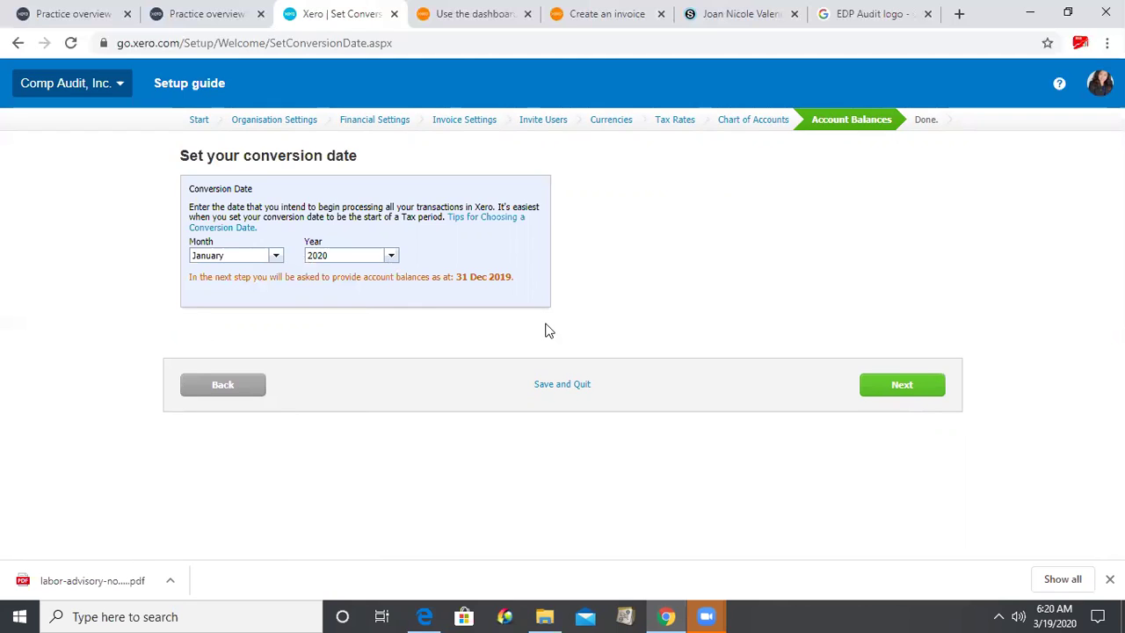
pyautogui.click(902, 389)
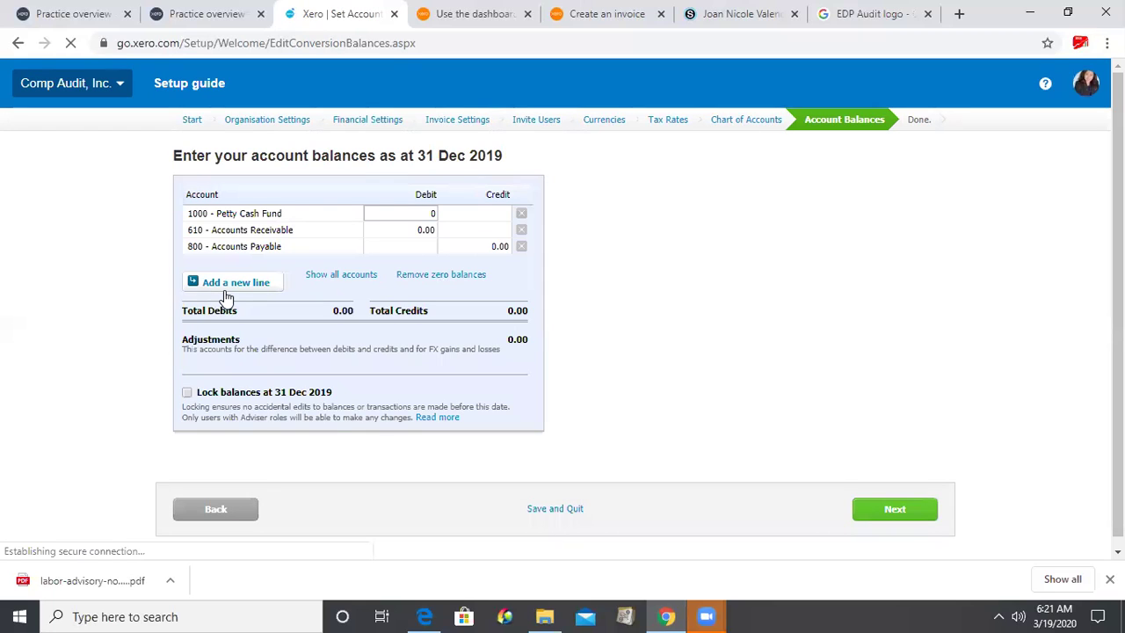
# - Commit Petty Cash Fund's 0.00 balance and show all accounts in the balances table
pyautogui.press('Tab')
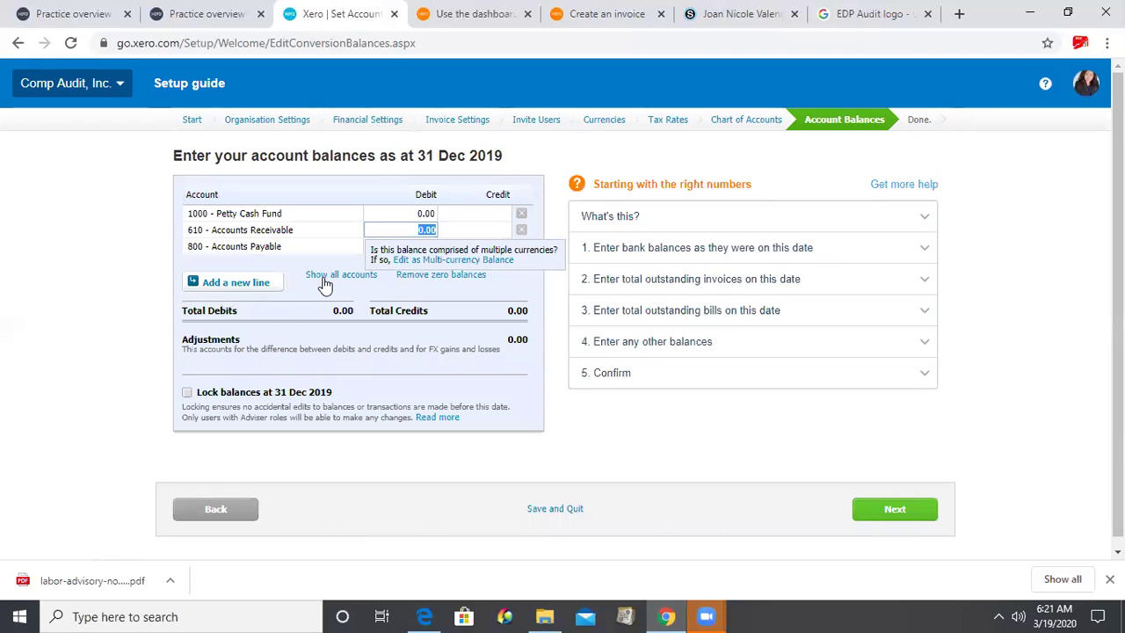
pyautogui.click(324, 276)
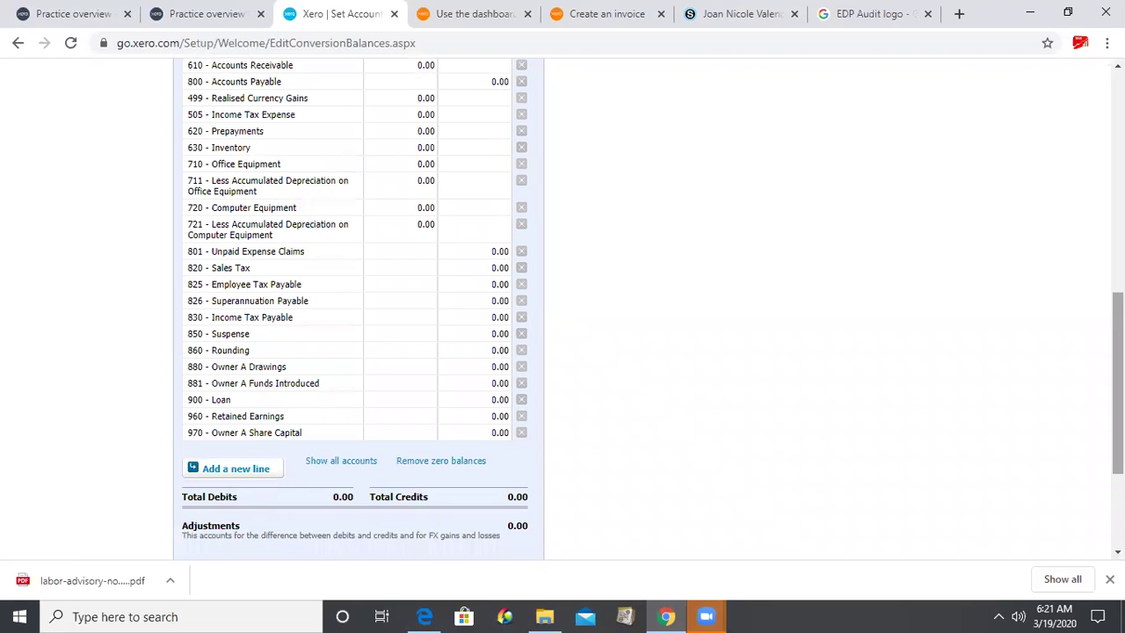
# - Enter 0.00 for the Accounts Receivable (610) debit and Accounts Payable (800) credit
pyautogui.scroll(3, 1079, 125)
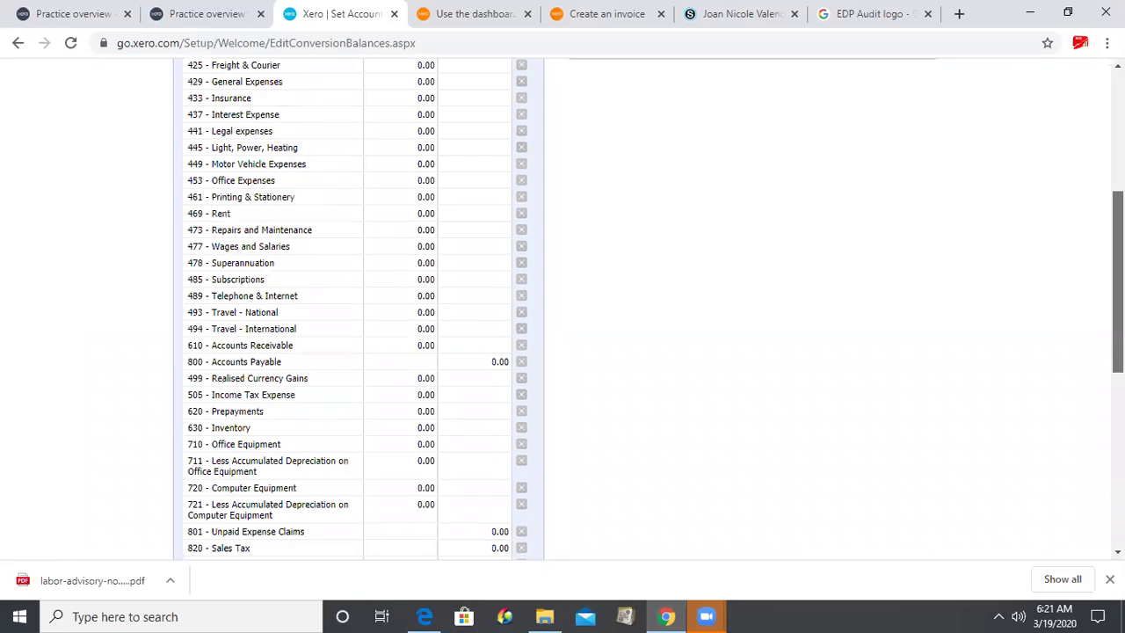
pyautogui.scroll(2, 1078, 127)
pyautogui.scroll(1, 1077, 129)
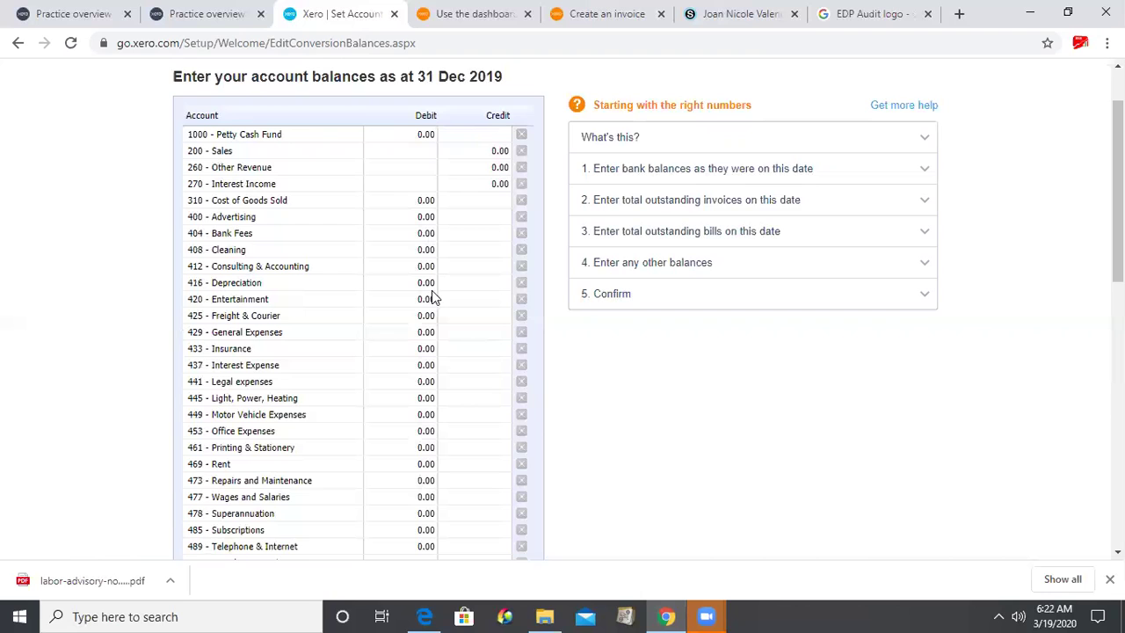
pyautogui.scroll(1, 457, 276)
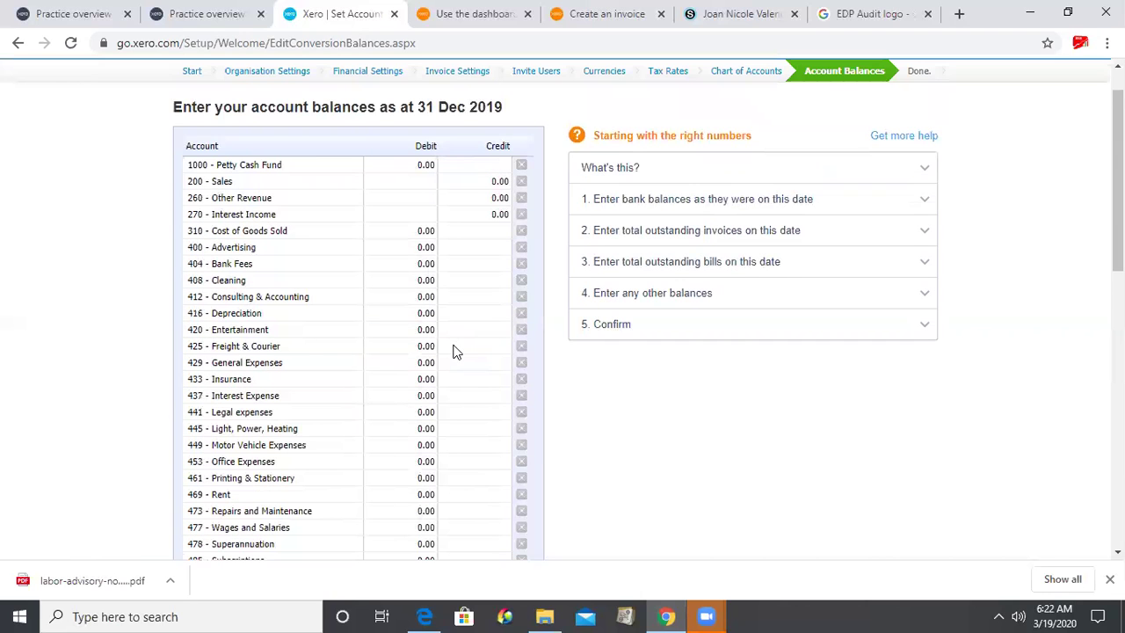
pyautogui.scroll(2, 466, 271)
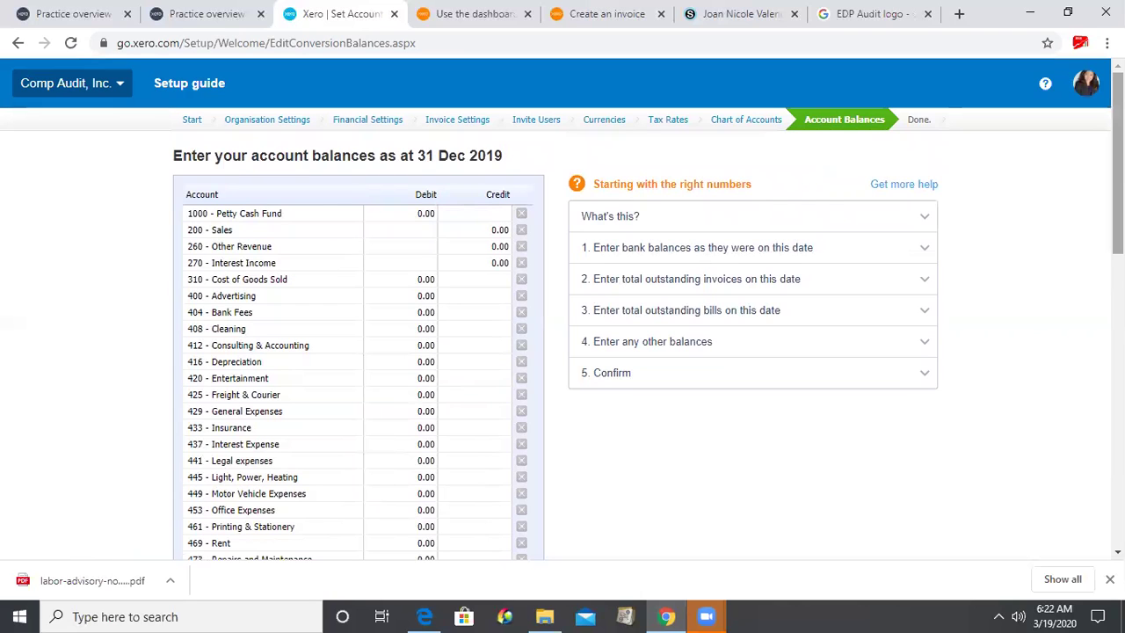
pyautogui.scroll(-3, 563, 308)
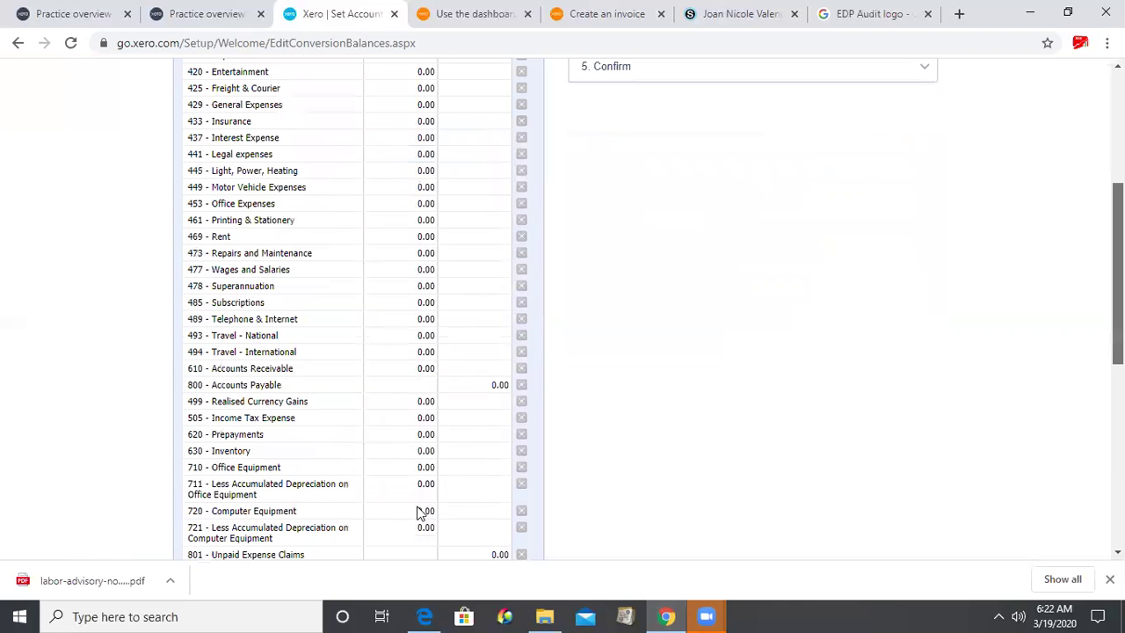
pyautogui.scroll(-1, 486, 321)
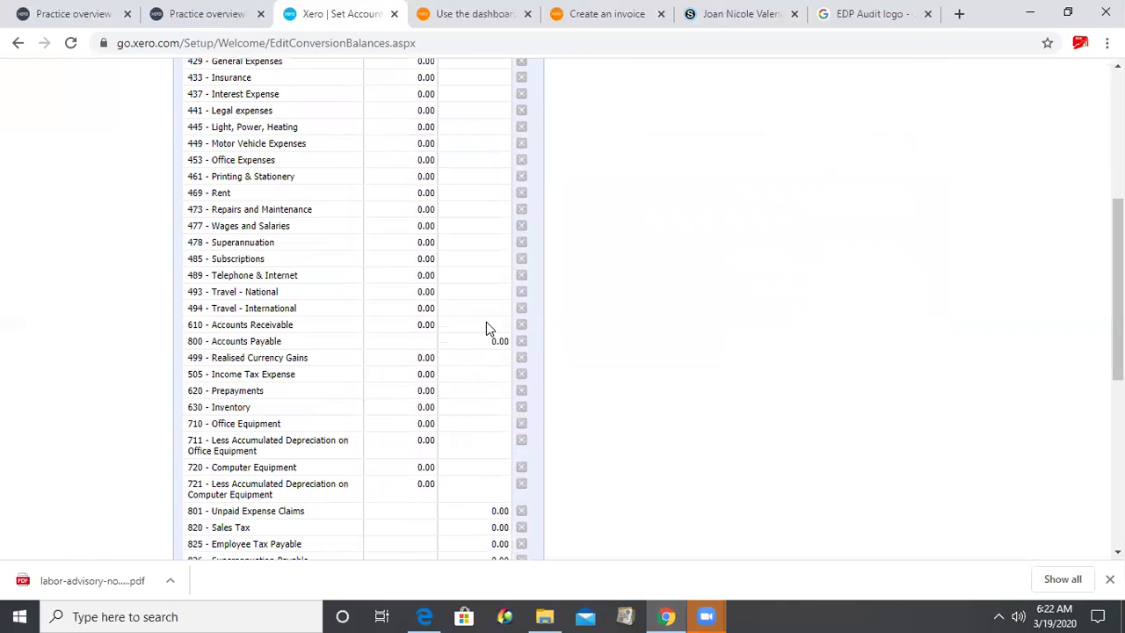
pyautogui.click(425, 326)
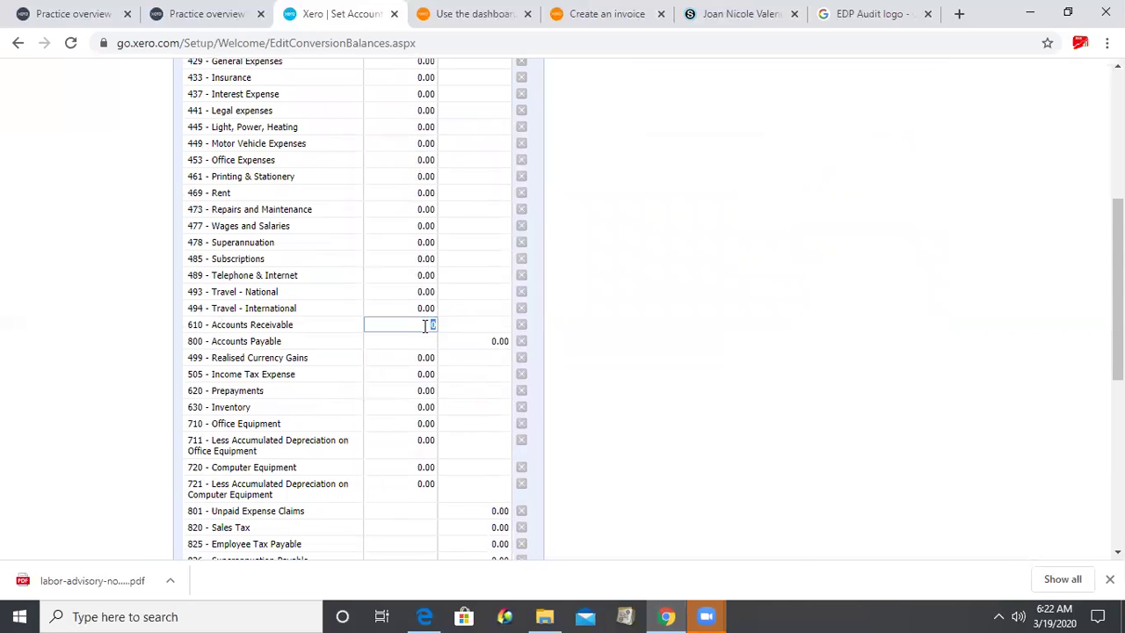
pyautogui.click(483, 342)
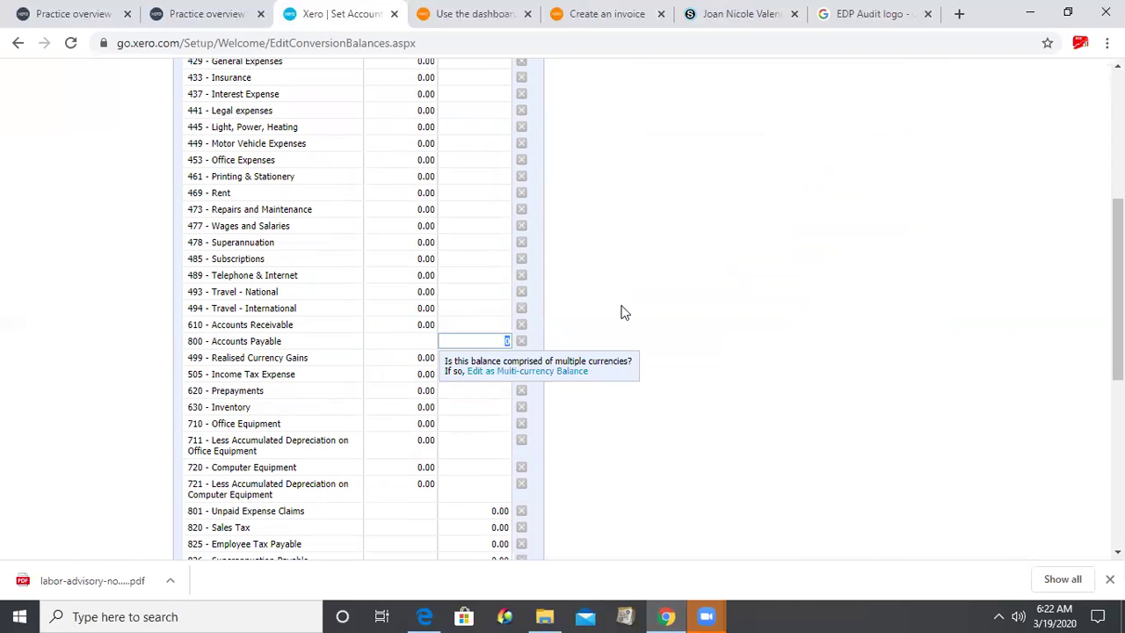
pyautogui.write('0.00')
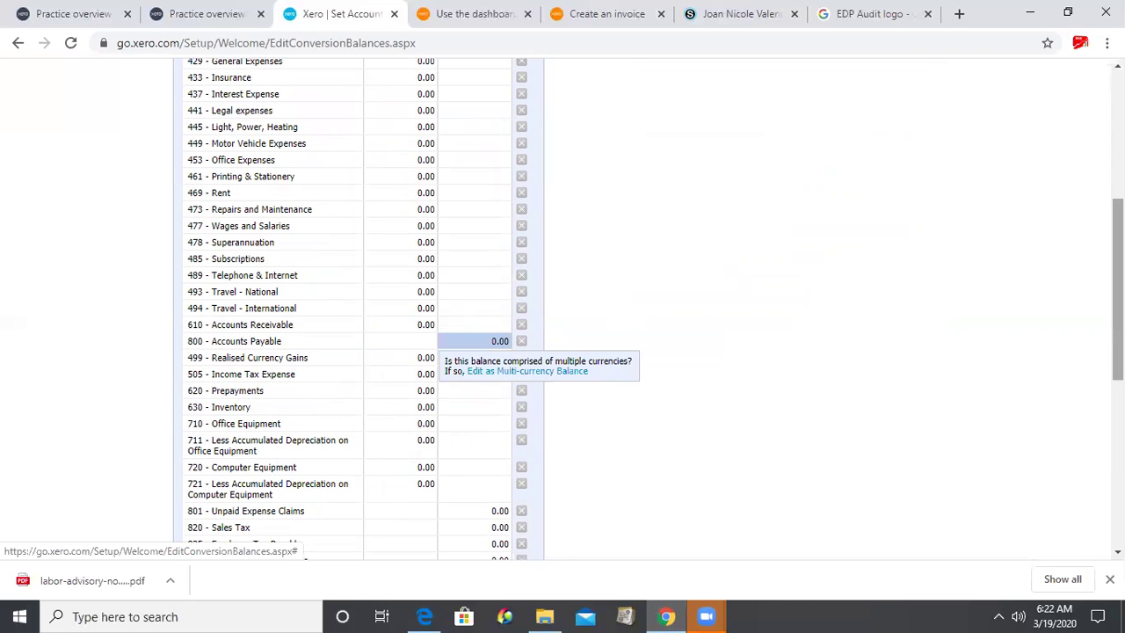
# - Tick 'Lock balances at 31 Dec 2019' below the opening balances table
pyautogui.scroll(-5, 131, 486)
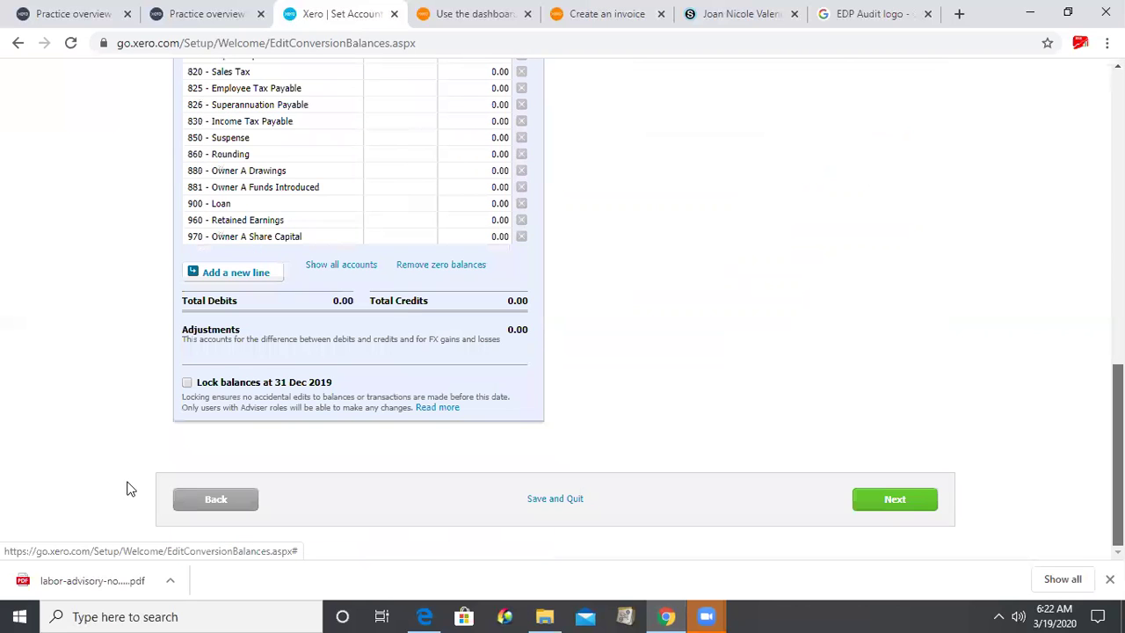
pyautogui.click(188, 383)
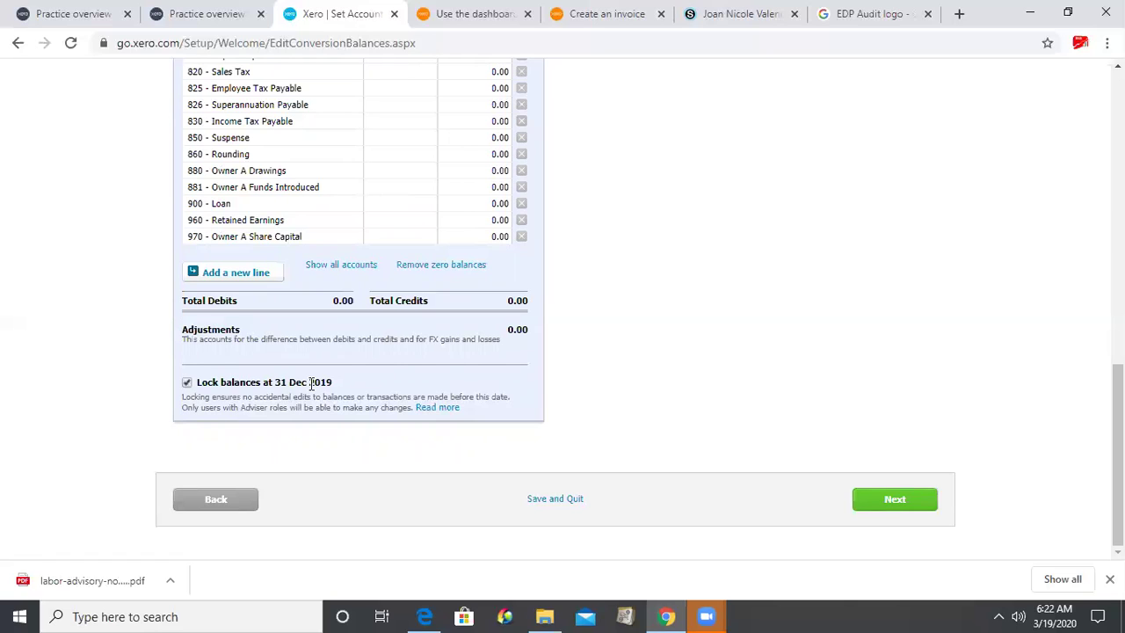